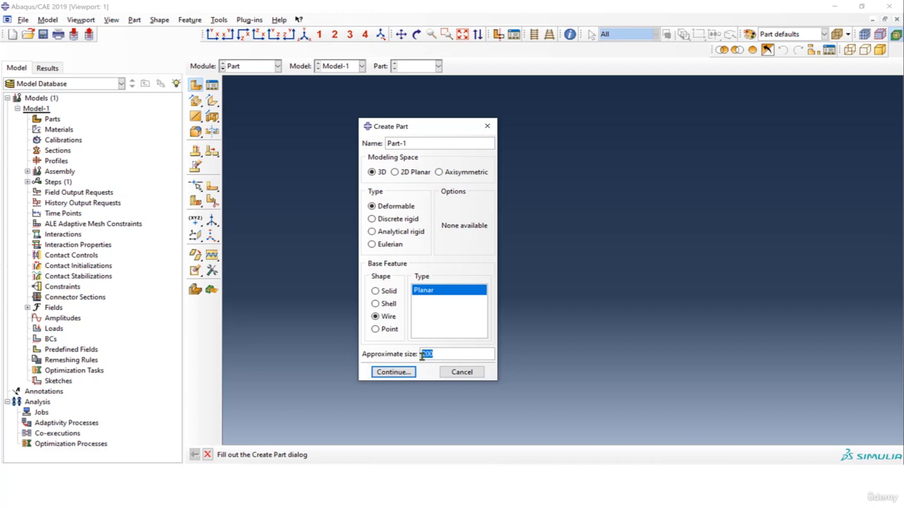
Create the 3D deformable planar wire part with an approximate size of 20
text(20)
click(408, 372)
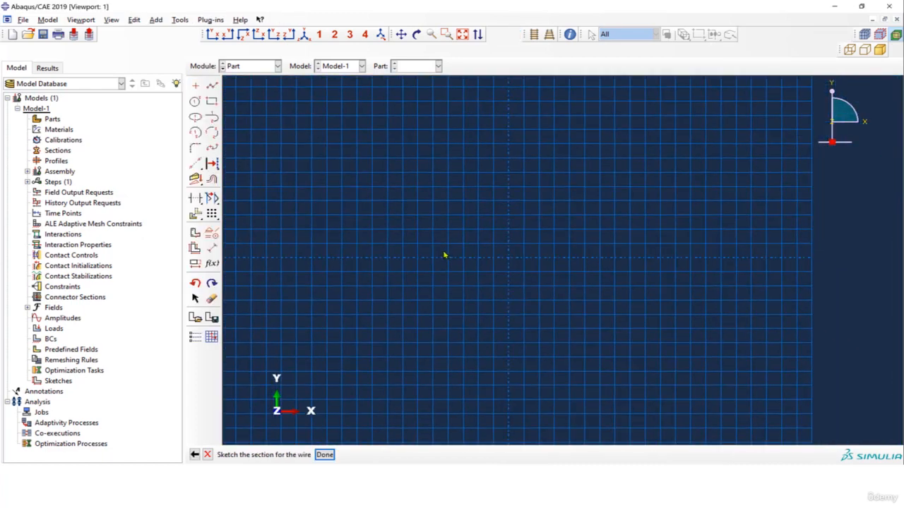
Draw a horizontal and a vertical construction line through the sketch origin
scroll(446, 250, up, 2)
scroll(563, 171, up, 2)
scroll(557, 179, down, 2)
scroll(513, 200, down, 2)
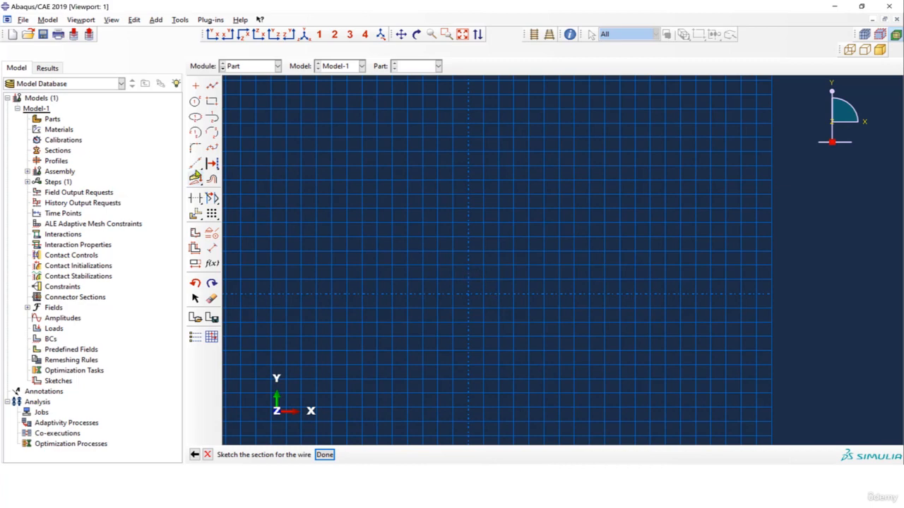
click(195, 163)
scroll(465, 296, down, 3)
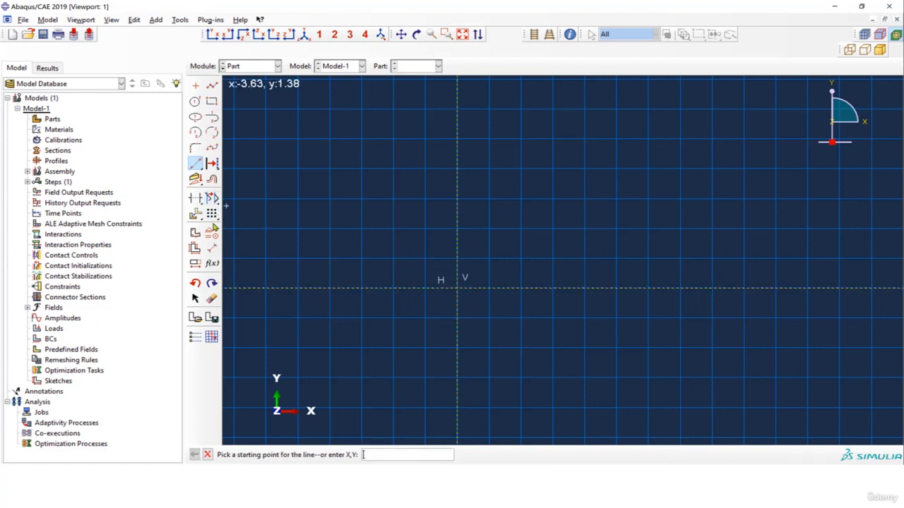
Apply a Fixed constraint to both construction lines through the origin
click(212, 232)
click(855, 251)
drag(426, 257, 505, 334)
click(346, 456)
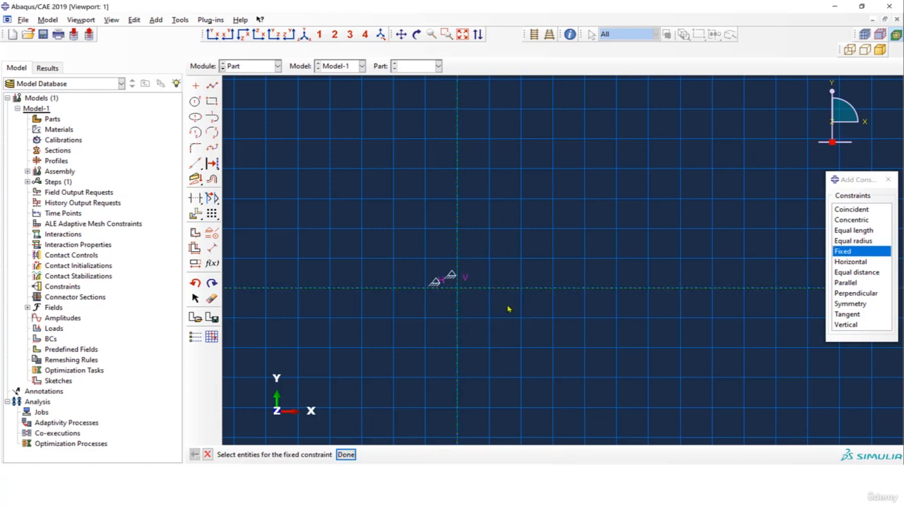
scroll(427, 267, up, 2)
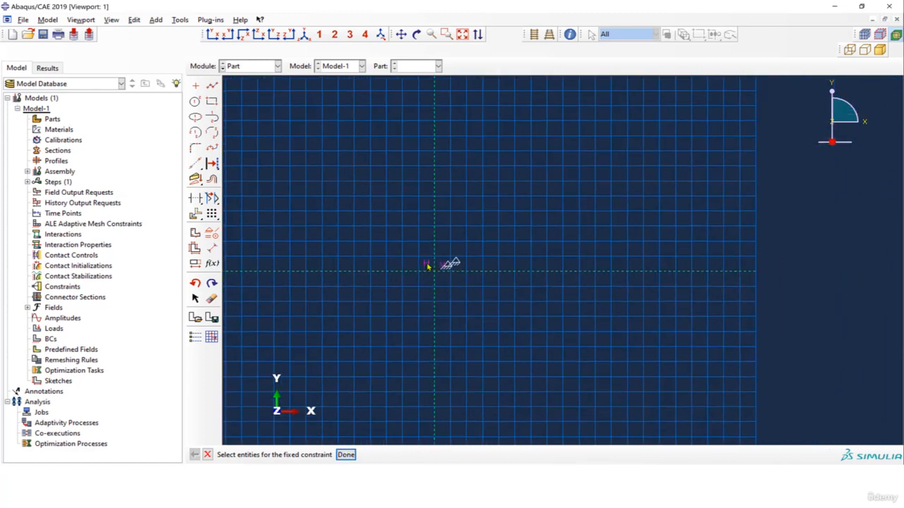
scroll(501, 285, up, 1)
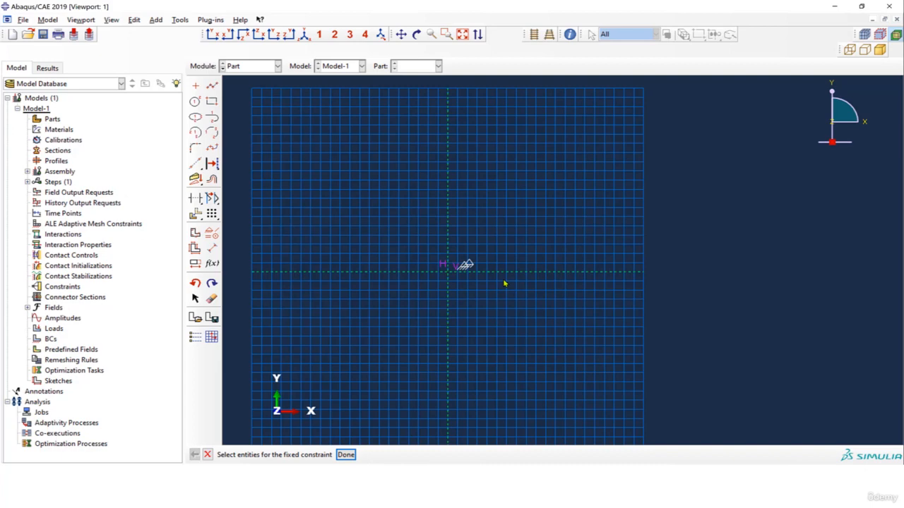
scroll(447, 277, up, 5)
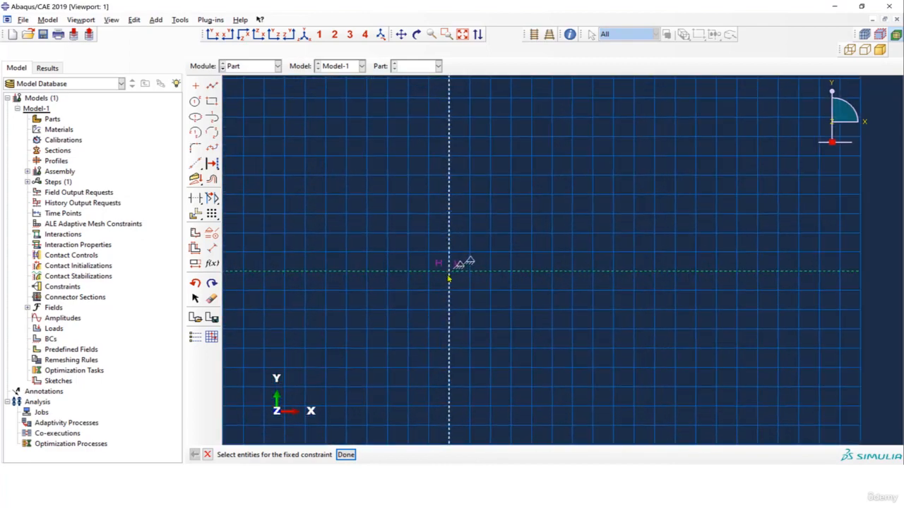
scroll(447, 276, up, 2)
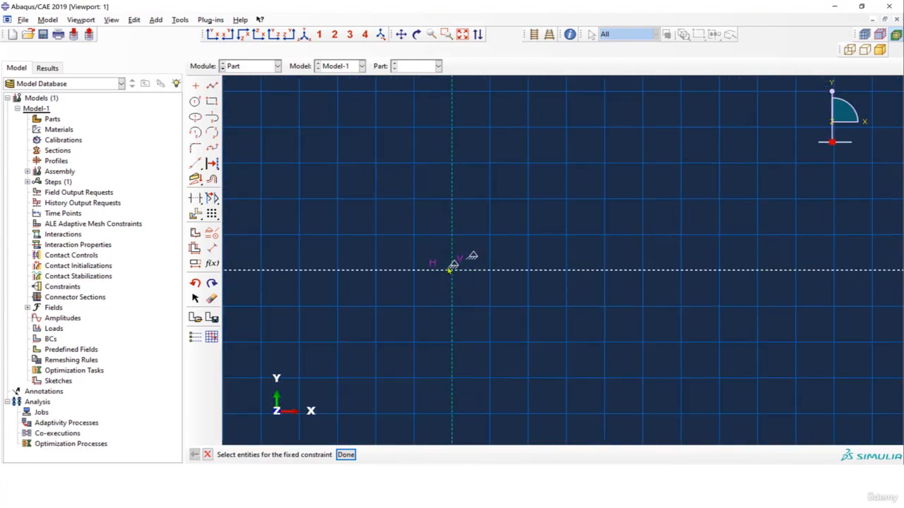
scroll(455, 283, down, 3)
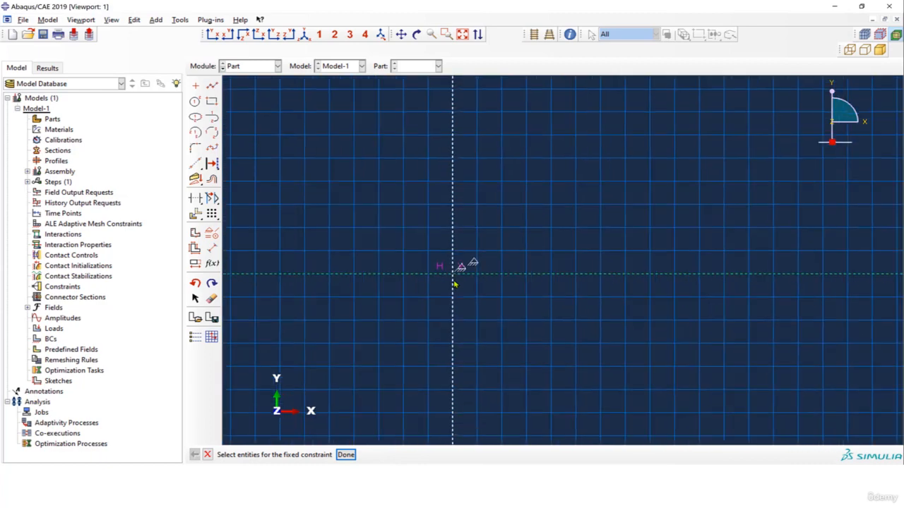
scroll(455, 286, down, 1)
scroll(458, 293, down, 1)
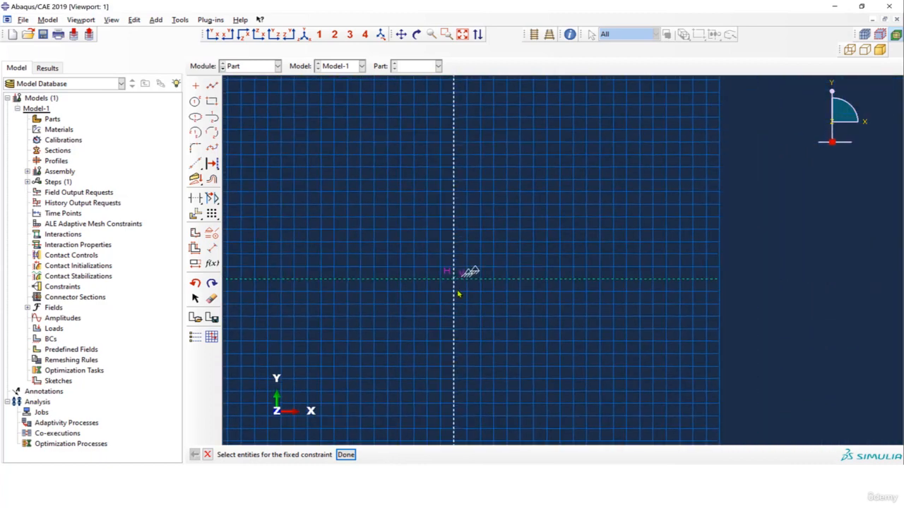
scroll(458, 291, down, 1)
scroll(458, 291, down, 1)
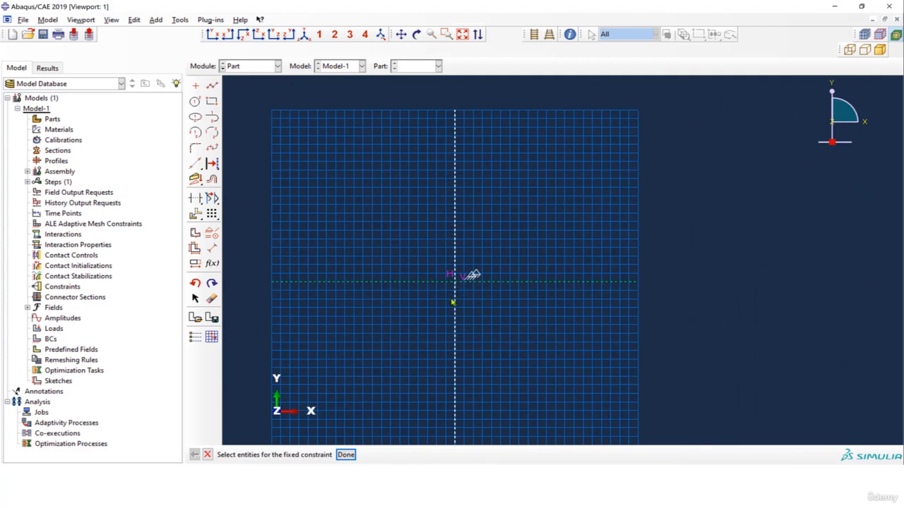
scroll(453, 302, up, 4)
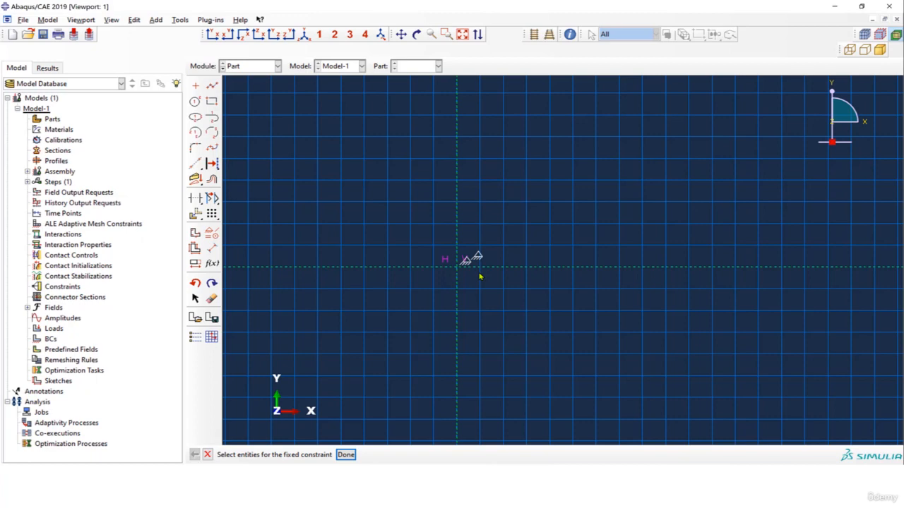
Switch to PowerPoint and examine the Basic-Example-5 frame dimensions and loads, the objectives slide and the load-distance chart
drag(903, 192, 628, 54)
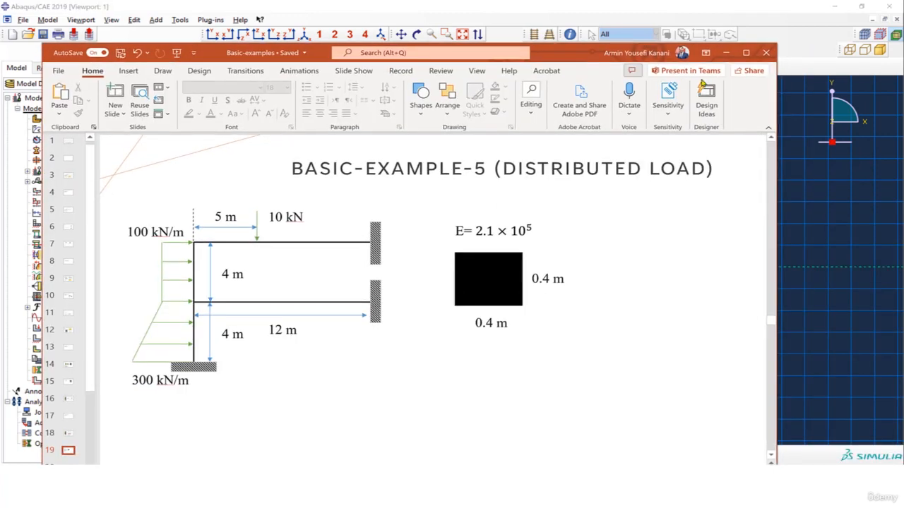
click(748, 55)
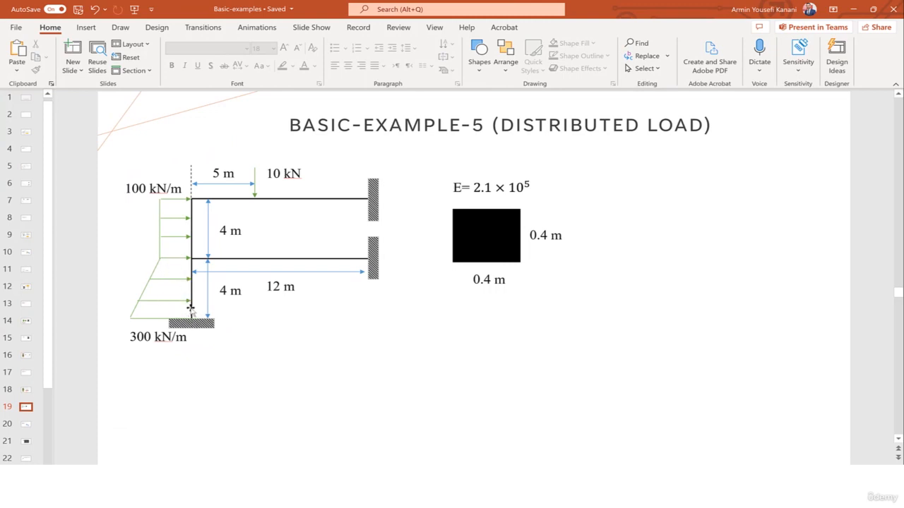
click(28, 426)
click(31, 410)
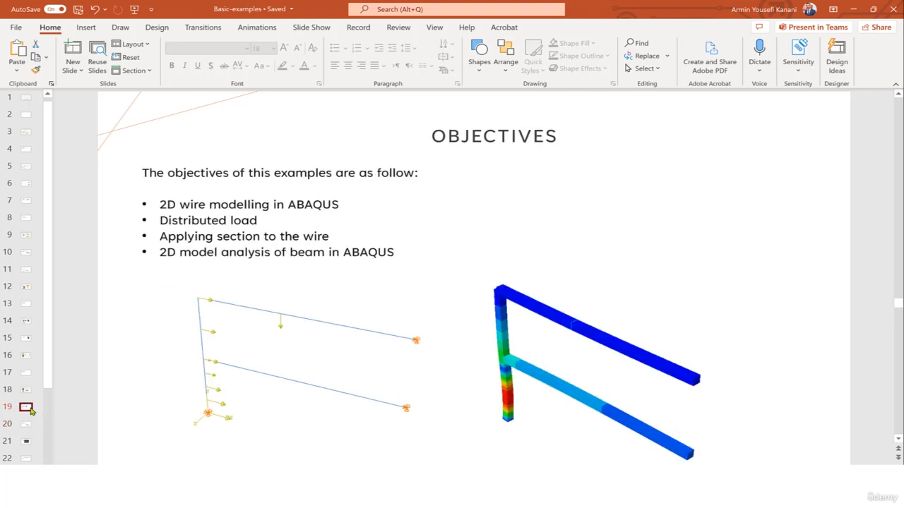
click(26, 441)
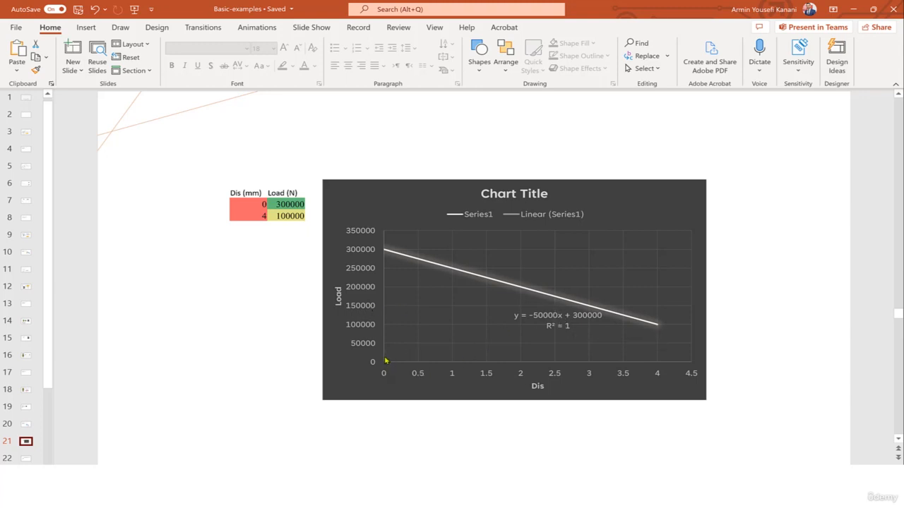
click(854, 9)
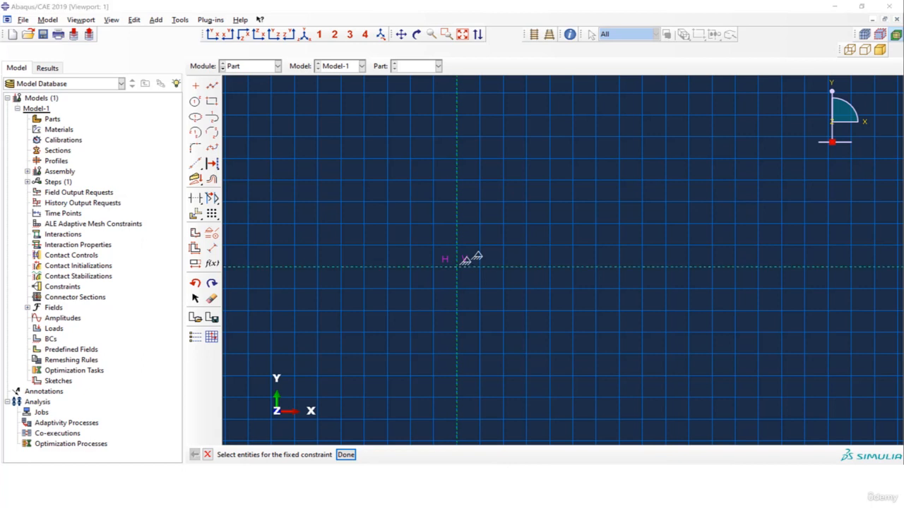
In Abaqus, draw connected lines from the origin up through about y 4 to about y 7.2, then horizontally to x 10
scroll(492, 317, down, 5)
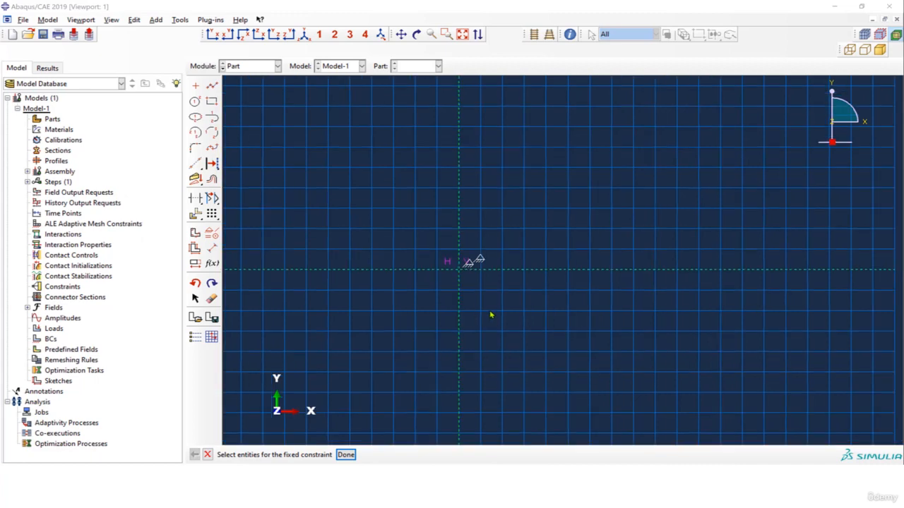
scroll(490, 314, down, 1)
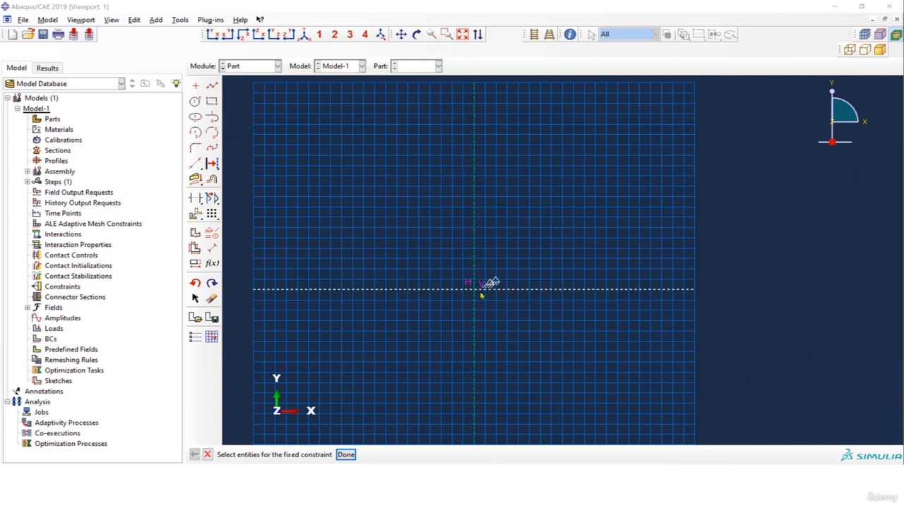
scroll(475, 293, up, 3)
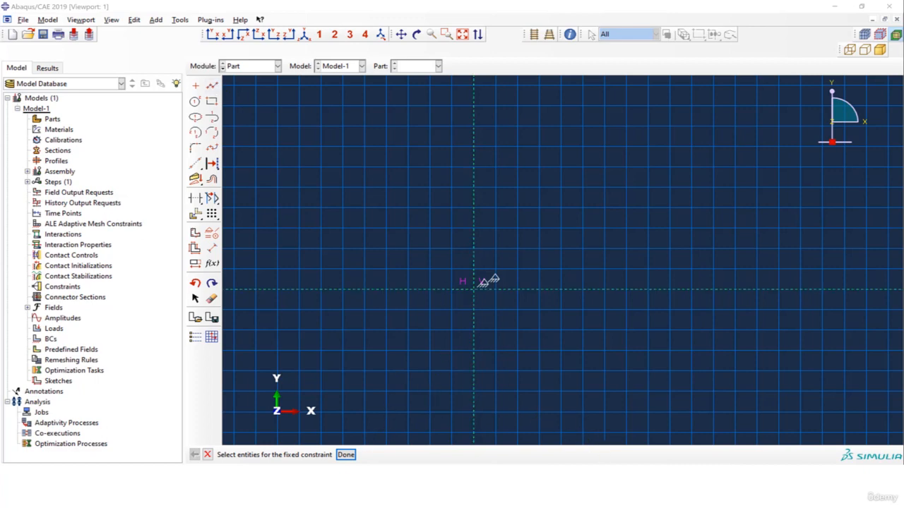
click(212, 85)
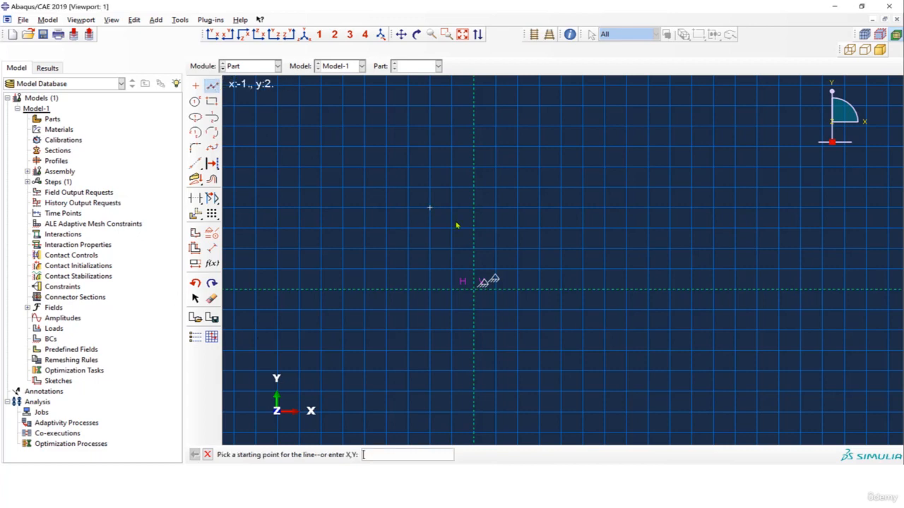
click(474, 290)
scroll(468, 212, down, 3)
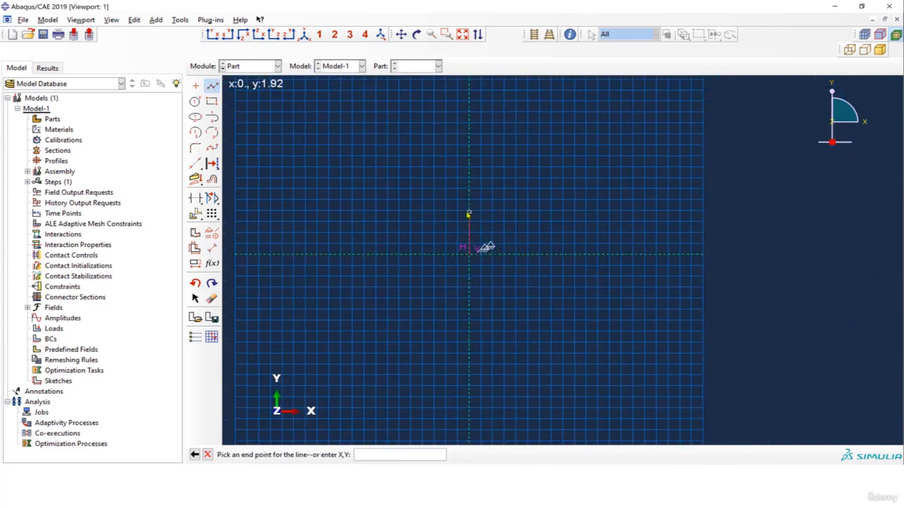
scroll(467, 165, up, 2)
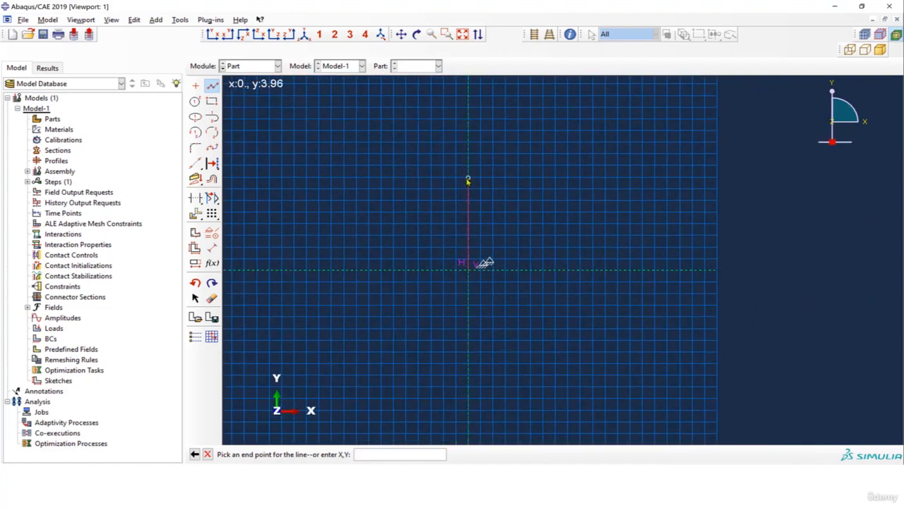
click(468, 182)
click(469, 101)
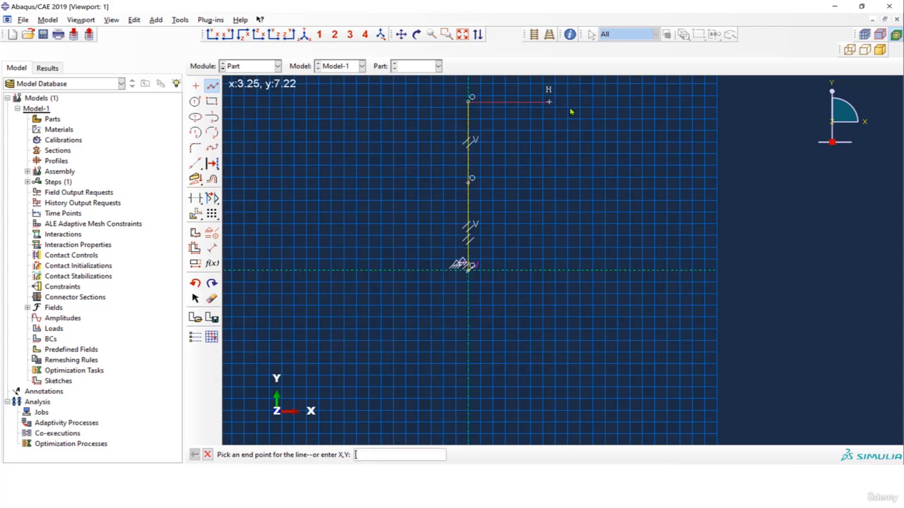
click(717, 103)
key(Escape)
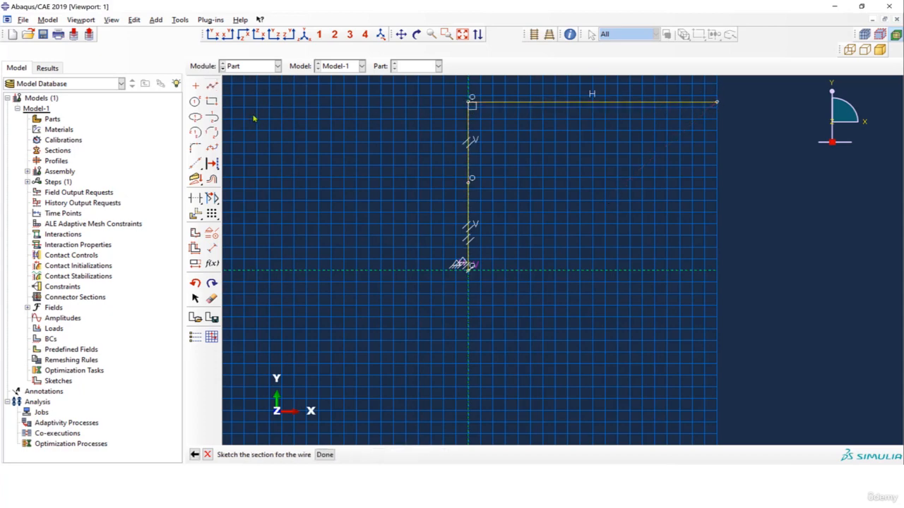
Draw a second horizontal line from the column's middle vertex to x 10, parallel to the upper beam
click(213, 86)
click(469, 183)
click(717, 182)
key(Escape)
Dimension the lower column segment vertically and set it to 4
click(212, 249)
click(470, 185)
click(468, 269)
click(428, 241)
text(4)
key(Return)
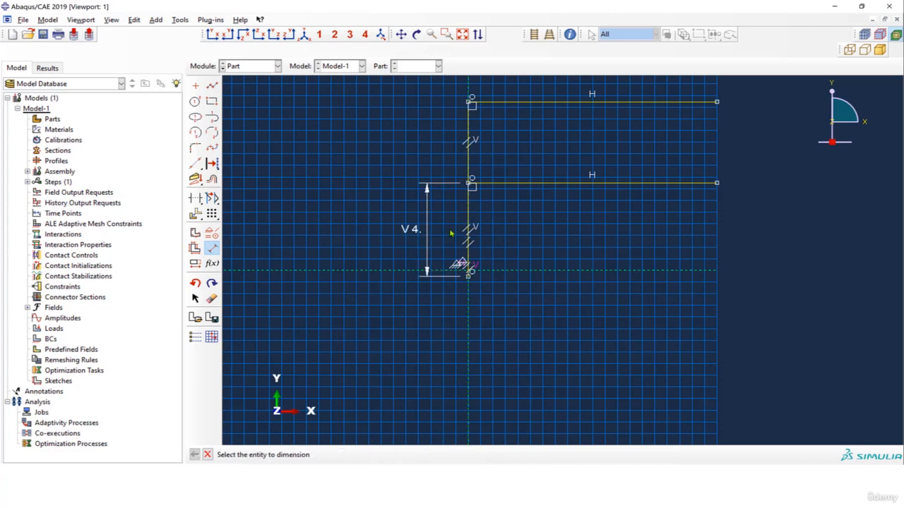
Dimension the upper column segment vertically and set it to 4
click(469, 183)
click(469, 103)
click(419, 111)
text(4)
key(Return)
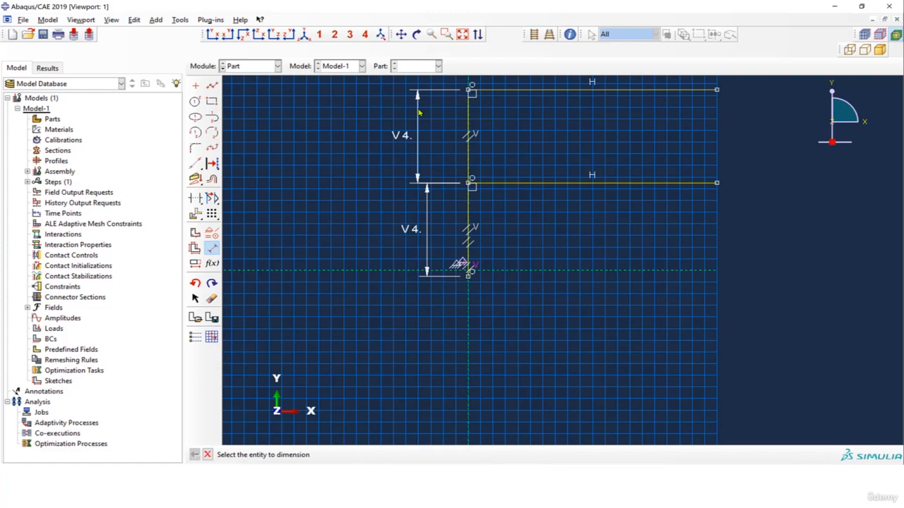
Add horizontal dimensions of 10 to the upper and lower beams
click(458, 128)
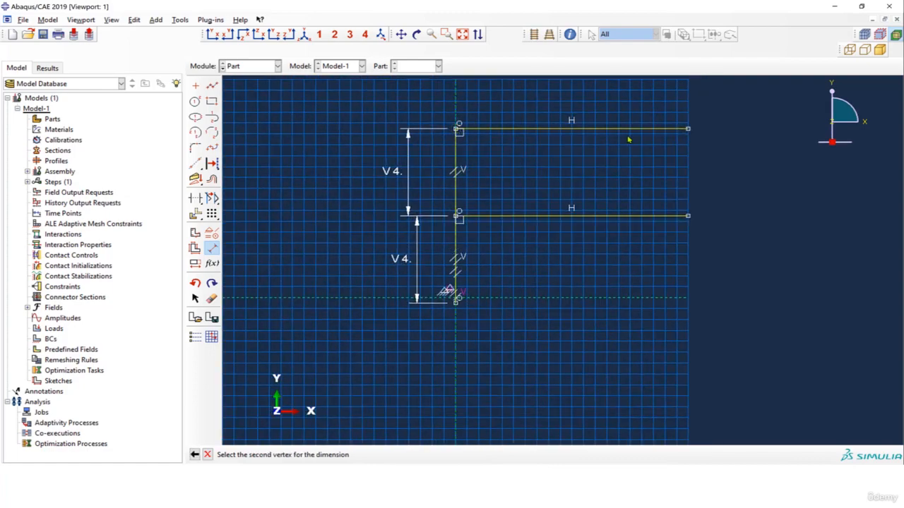
click(689, 129)
click(674, 105)
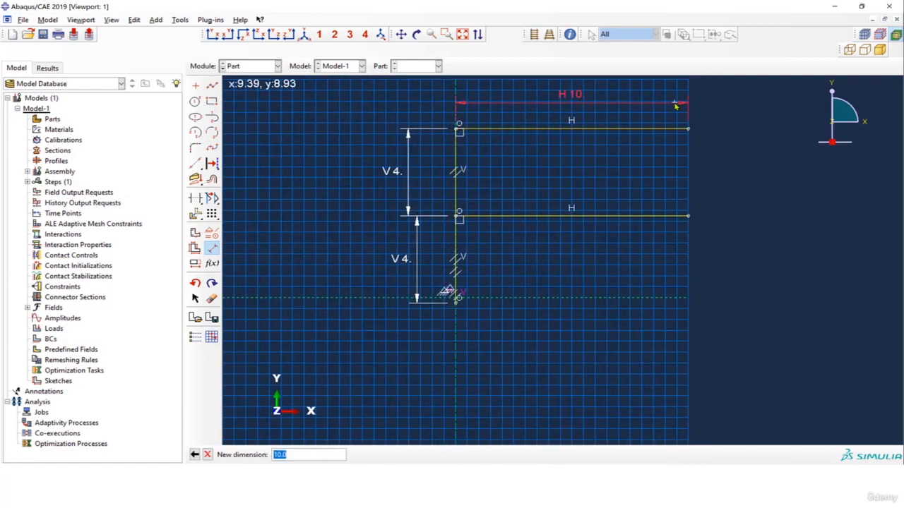
key(Return)
click(458, 215)
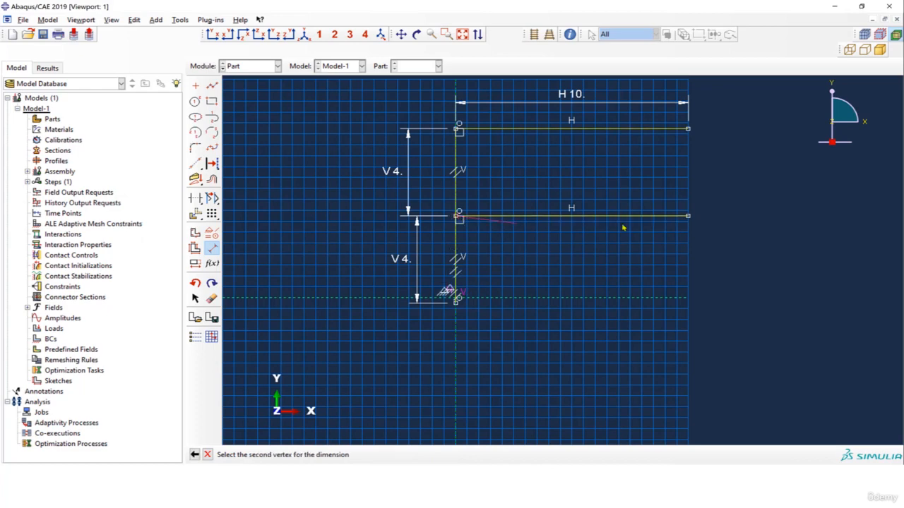
click(688, 215)
click(669, 195)
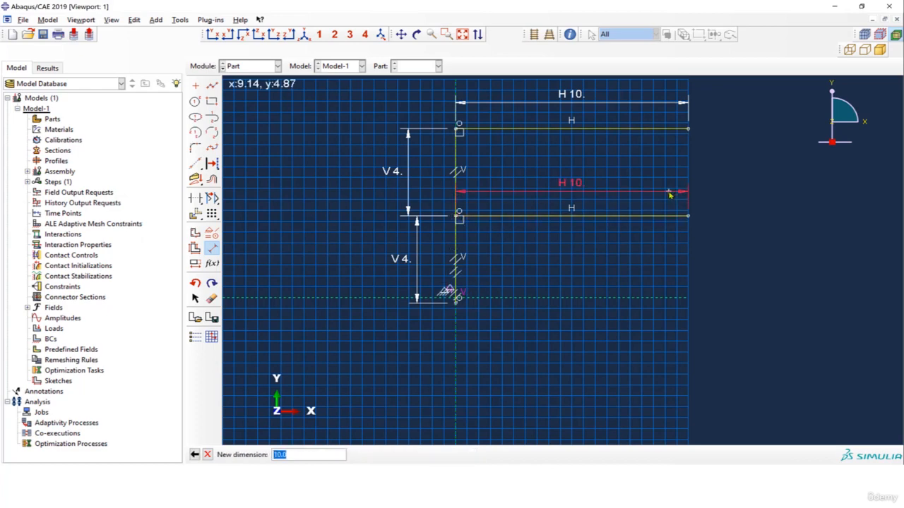
key(Return)
Apply a Coincident constraint between the column's base vertex and the horizontal construction line
scroll(456, 304, up, 2)
scroll(453, 304, up, 4)
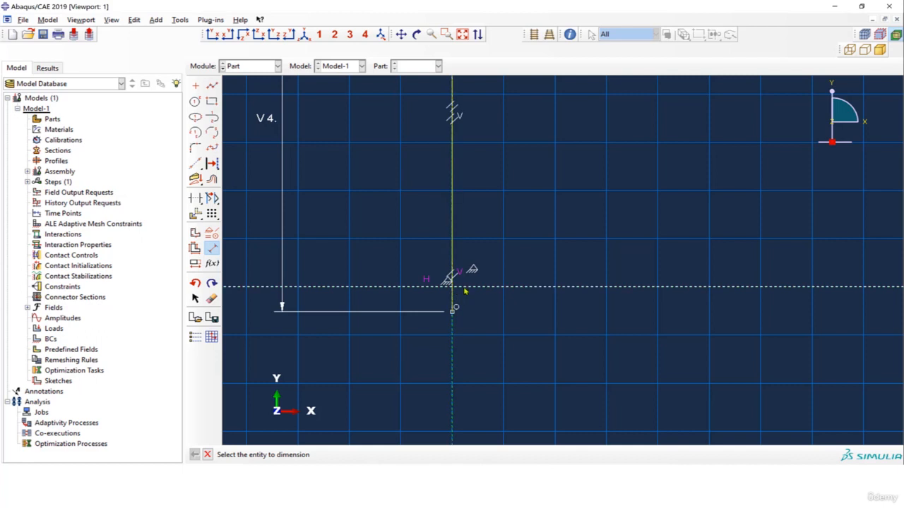
click(212, 234)
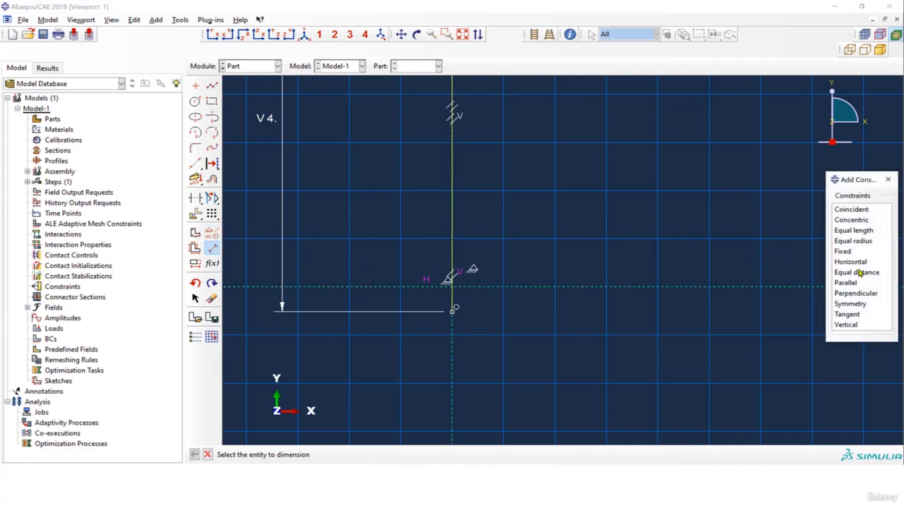
click(852, 211)
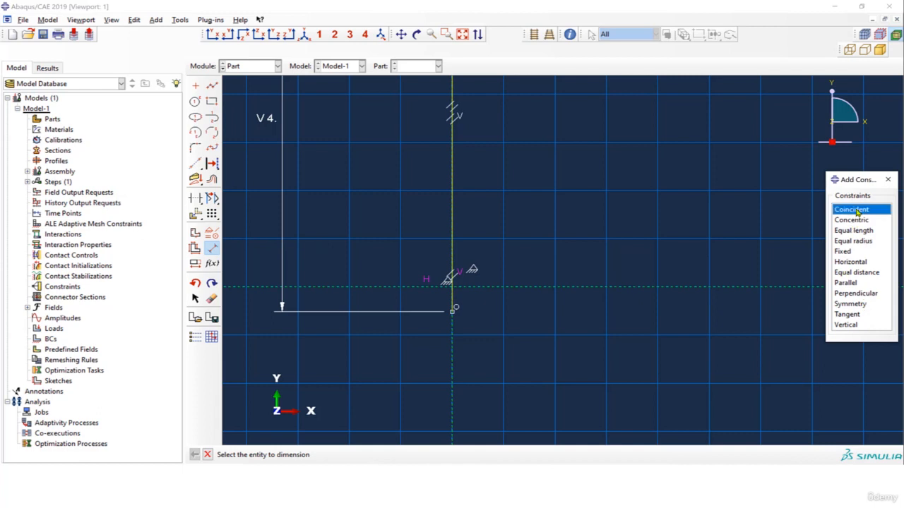
click(453, 312)
click(498, 288)
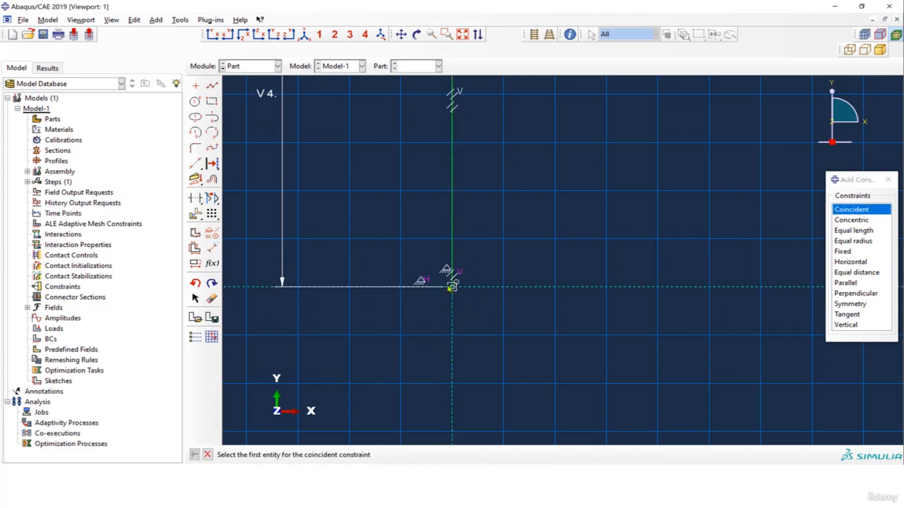
Close the constraint command and finish the section sketch to create the wire part
scroll(455, 290, down, 5)
scroll(466, 315, down, 1)
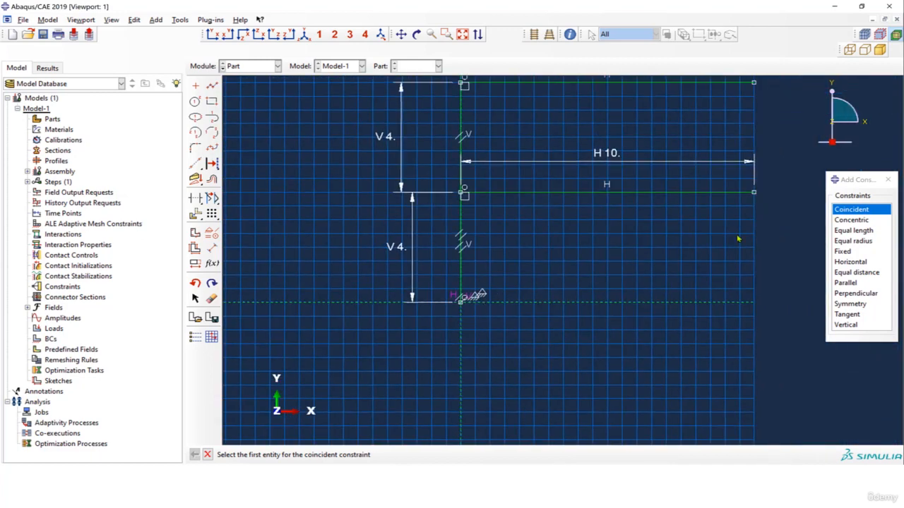
click(887, 180)
click(209, 454)
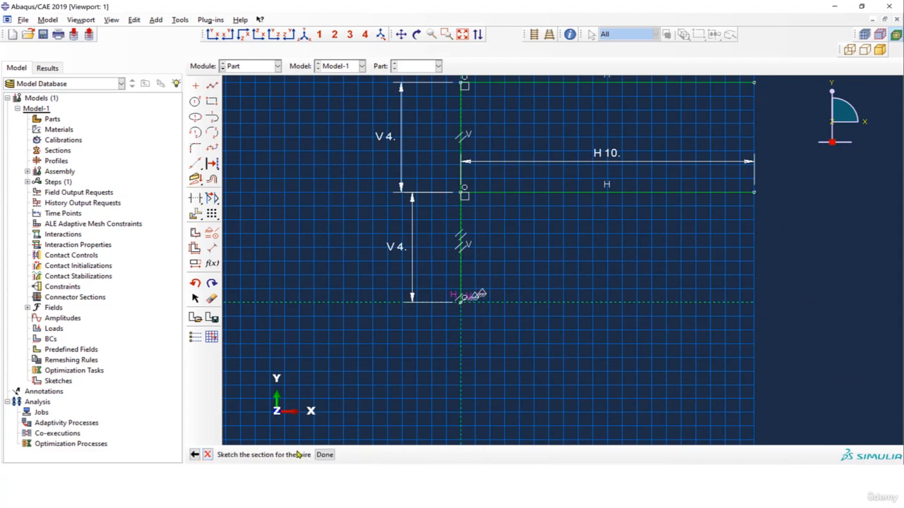
click(324, 454)
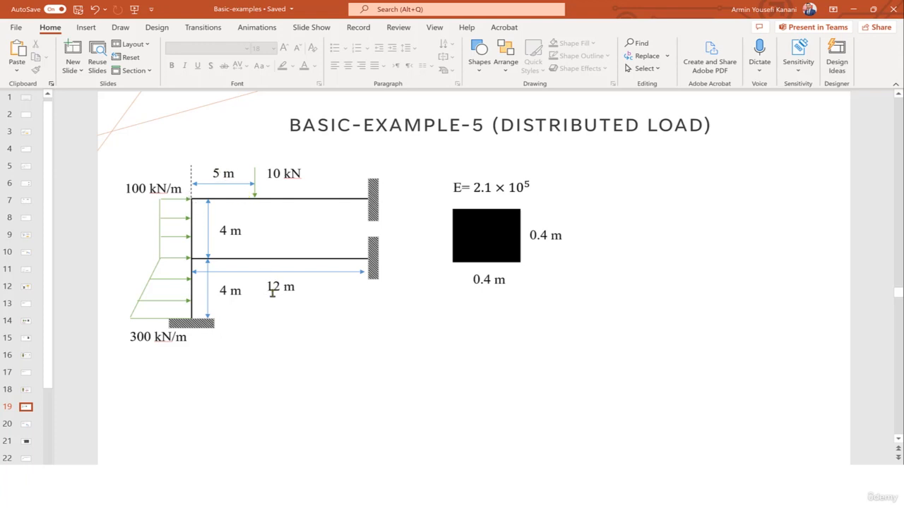
Check the beam span on the Basic-Example-5 slide in PowerPoint, and open the wire's section sketch for editing in Abaqus
drag(269, 286, 298, 287)
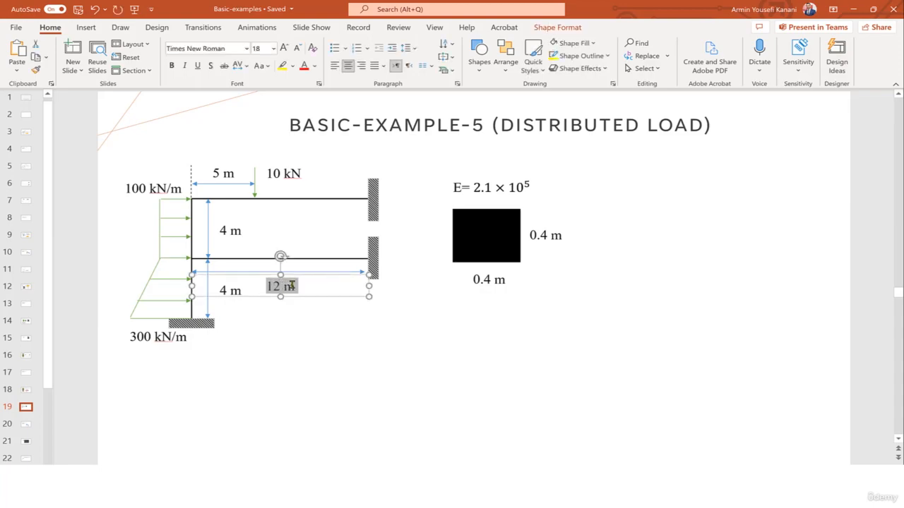
click(853, 6)
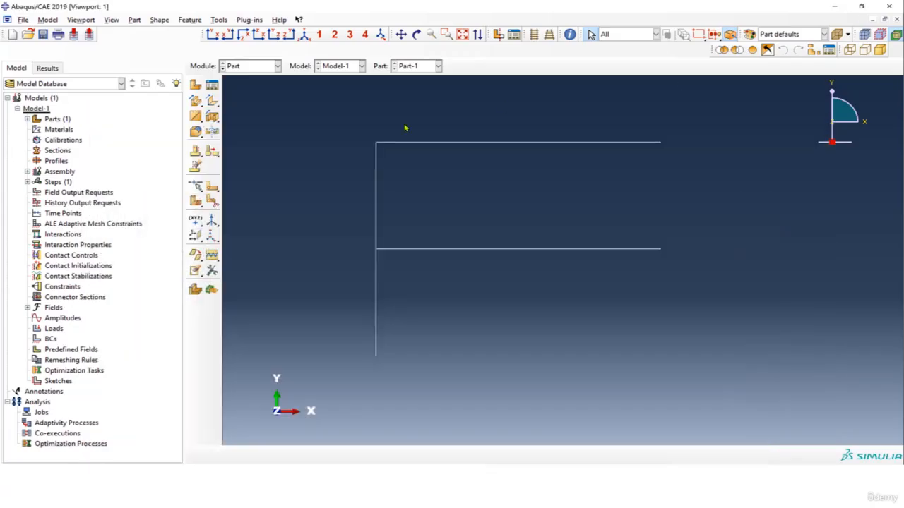
click(28, 118)
click(37, 130)
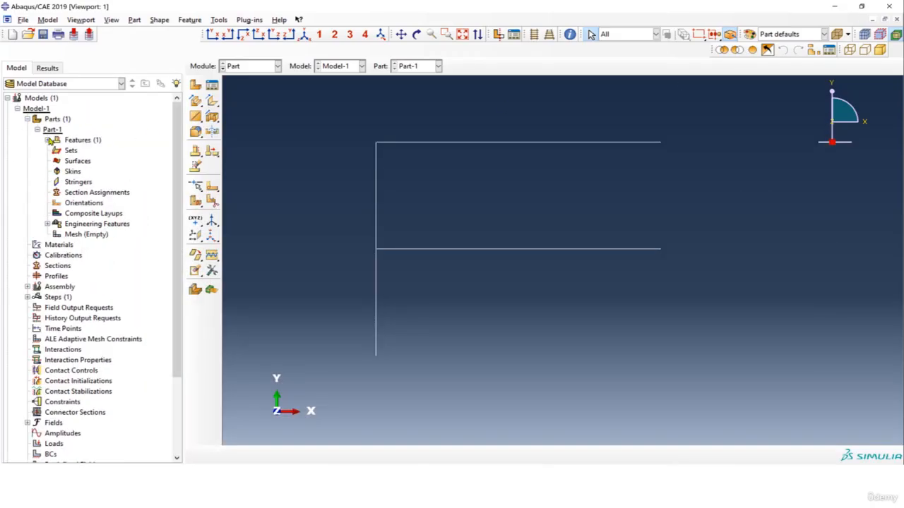
click(47, 140)
click(58, 150)
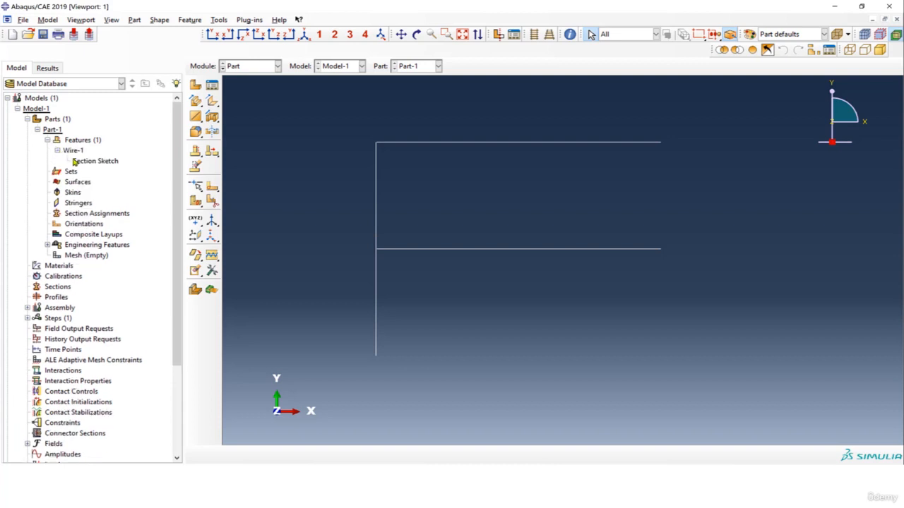
double_click(83, 161)
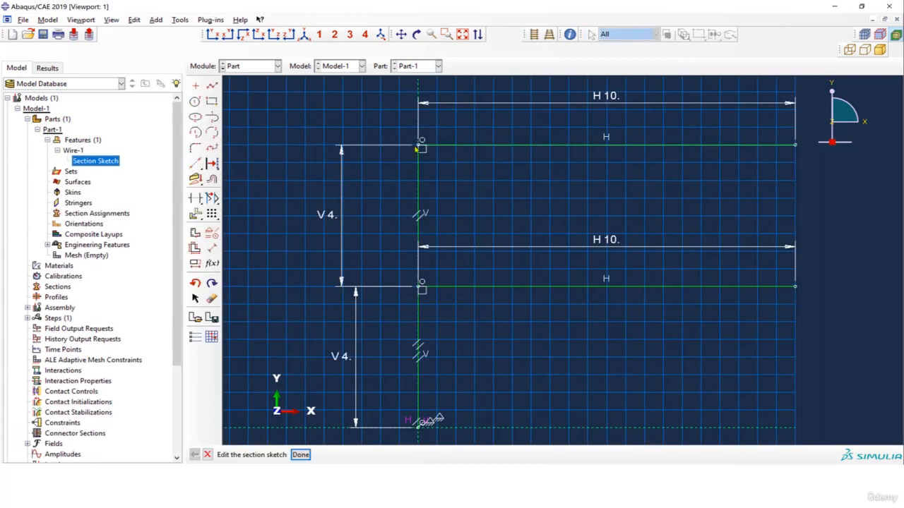
Set the horizontal dimensions of both the upper and lower beams to 12
click(199, 264)
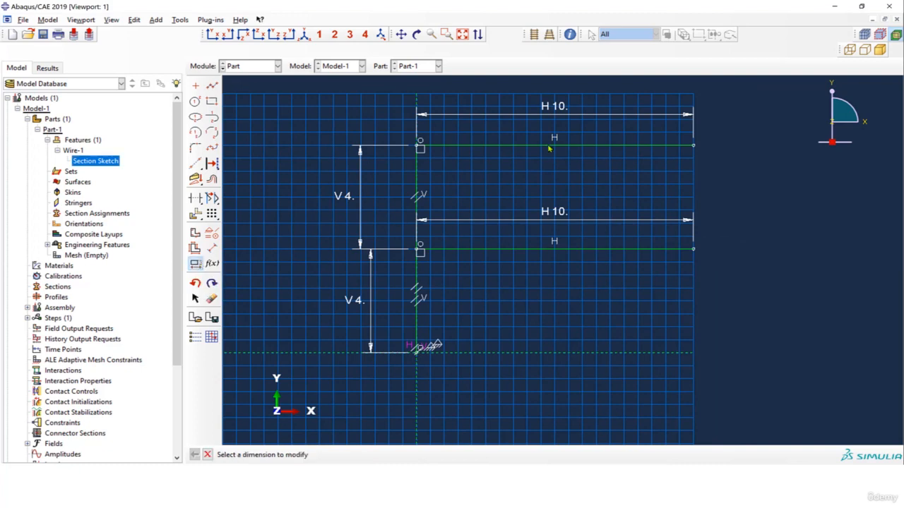
click(562, 109)
text(12)
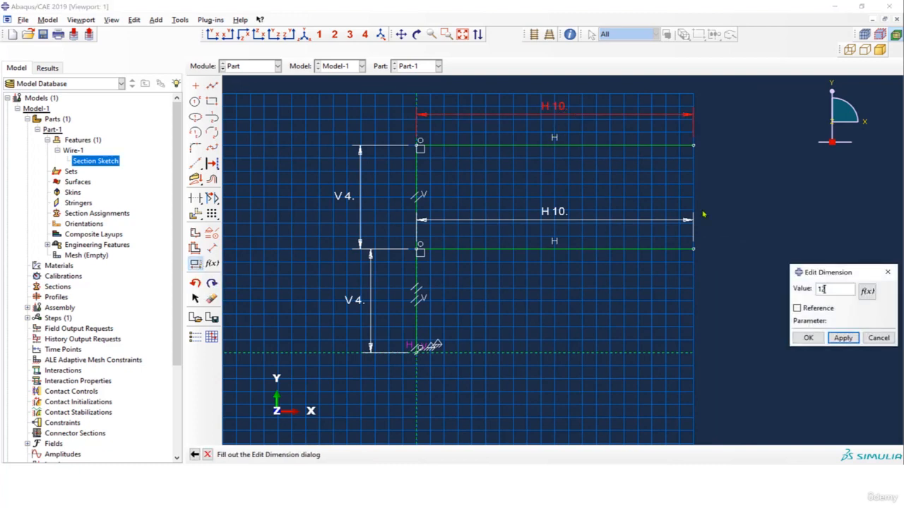
click(843, 338)
click(805, 338)
click(554, 216)
text(12)
click(840, 339)
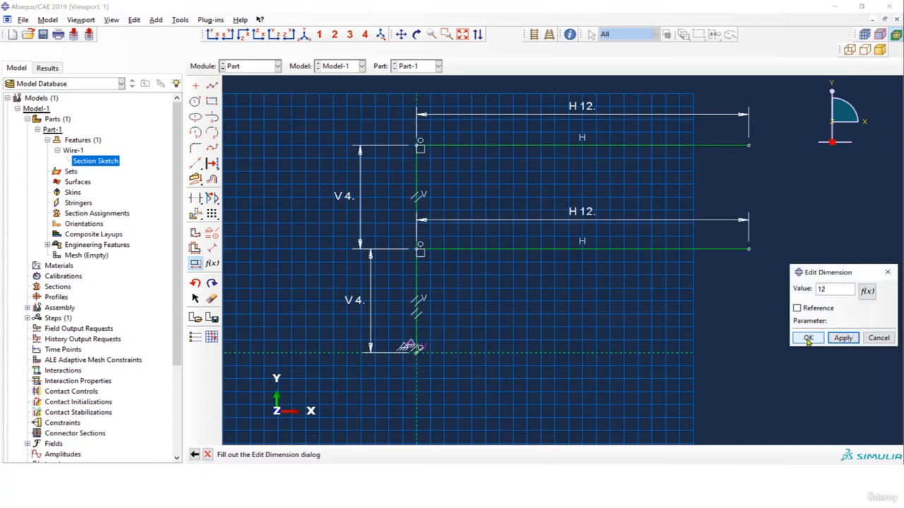
click(806, 337)
scroll(671, 247, down, 3)
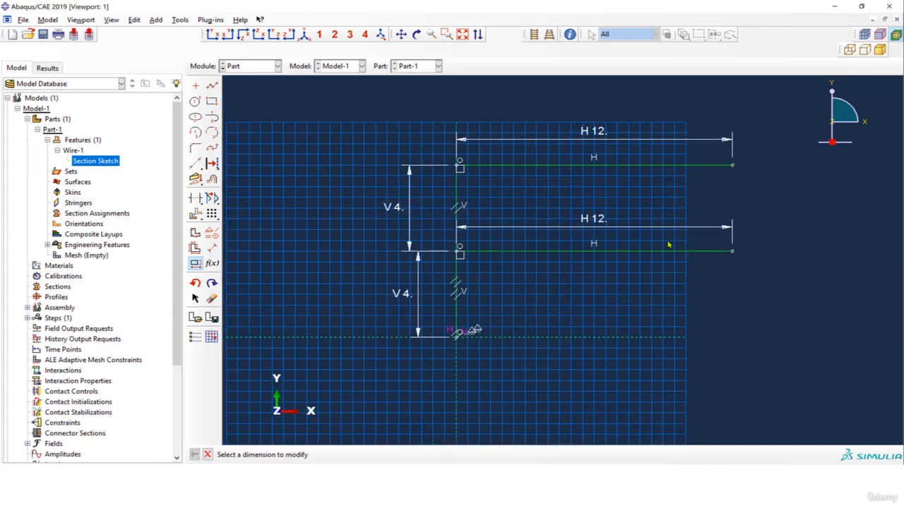
scroll(682, 222, up, 2)
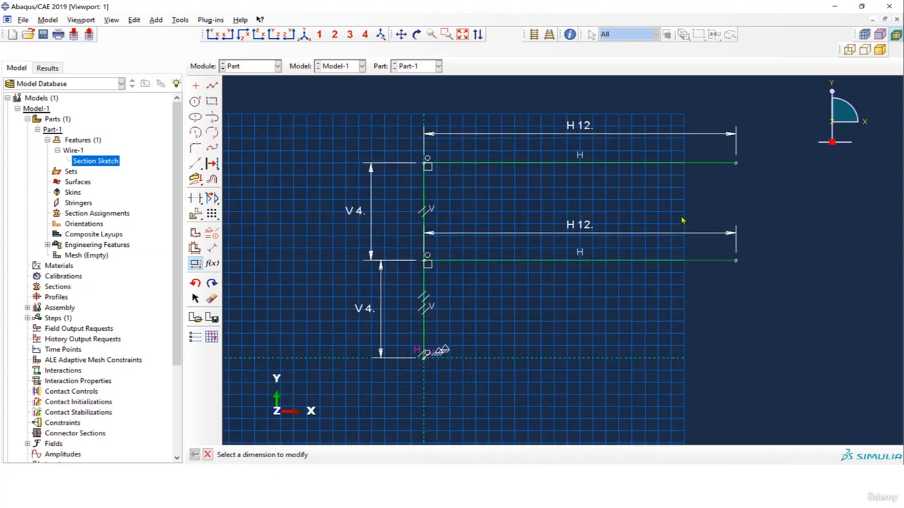
scroll(663, 218, down, 2)
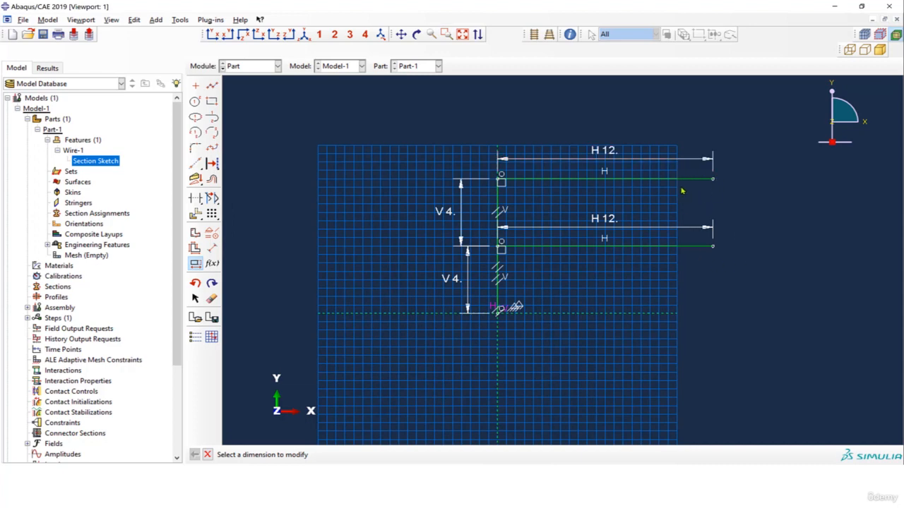
scroll(642, 256, up, 1)
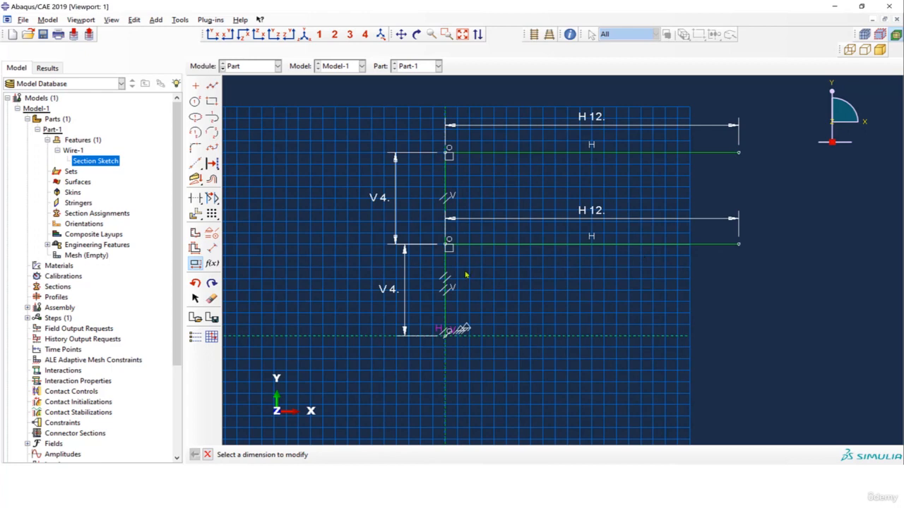
click(207, 454)
Finish editing the section sketch and regenerate the features of Part-1
click(300, 455)
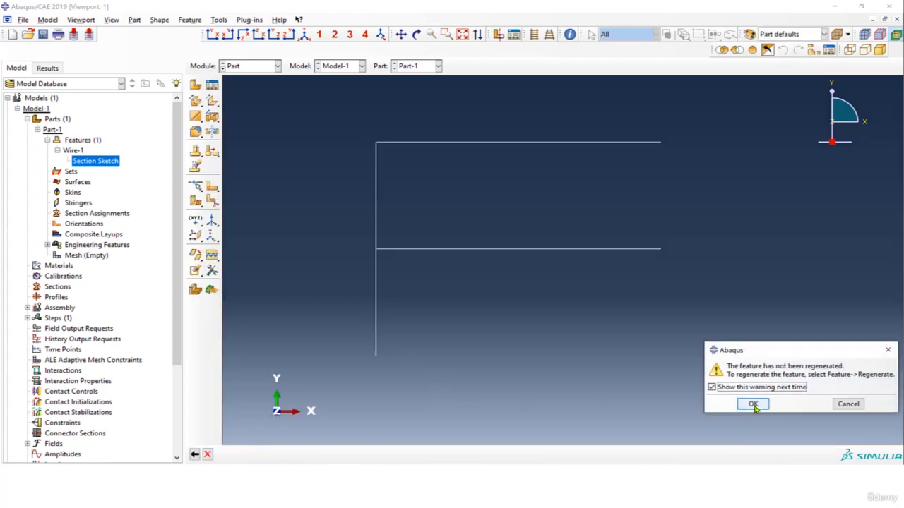
click(750, 403)
click(79, 151)
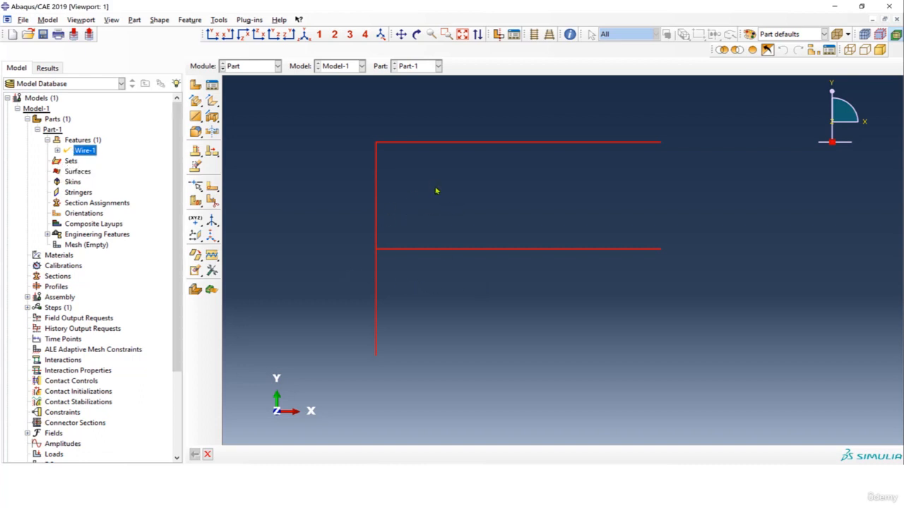
click(83, 142)
right_click(83, 141)
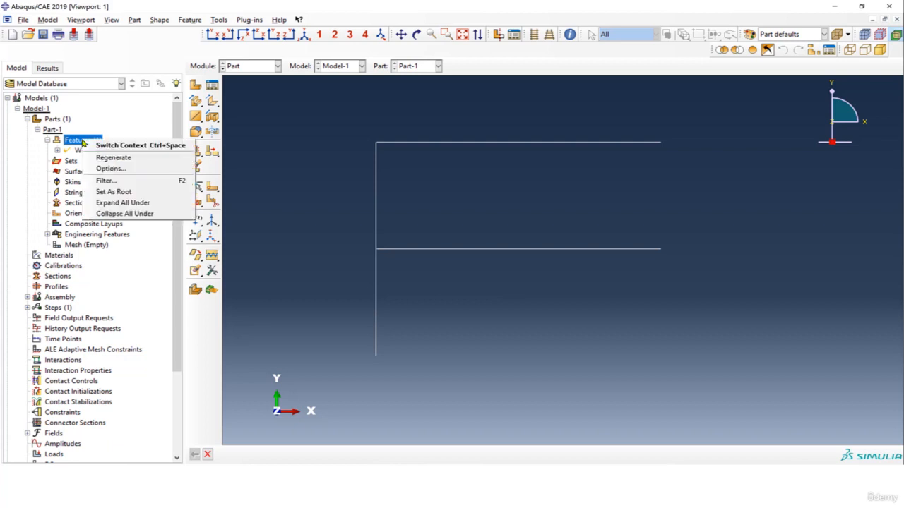
click(103, 158)
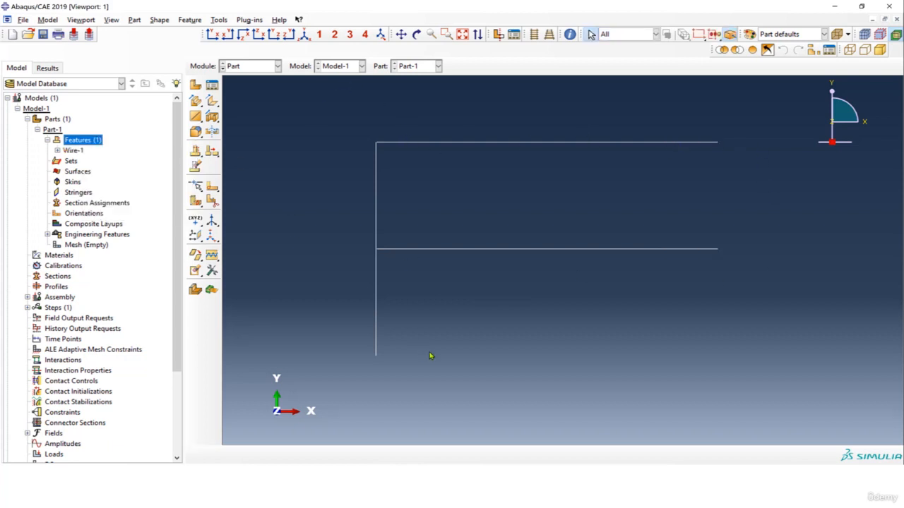
Switch to the PowerPoint slide to check the point load's distance along the upper beam, and return to Abaqus
click(400, 495)
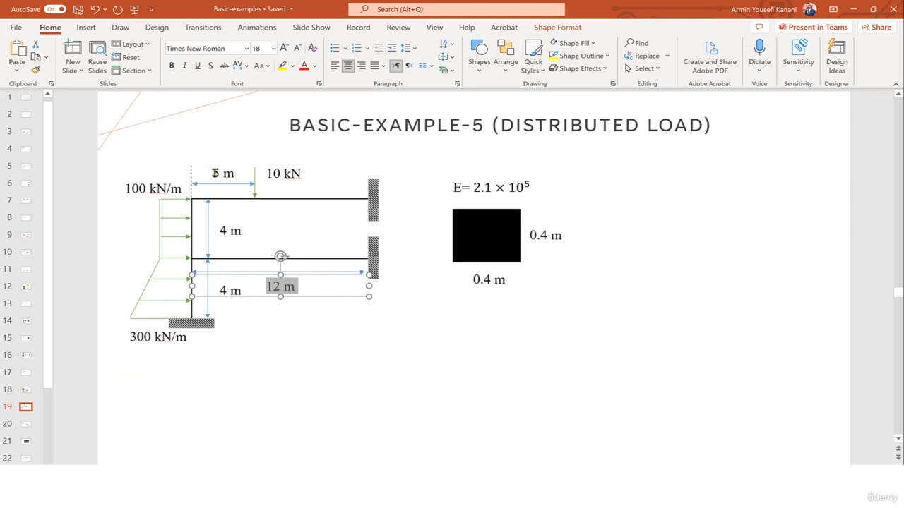
drag(213, 173, 235, 174)
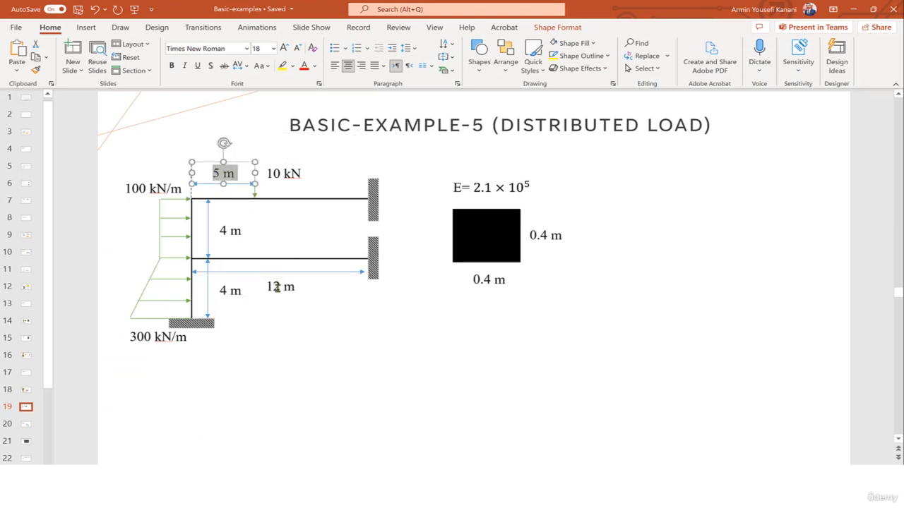
click(853, 10)
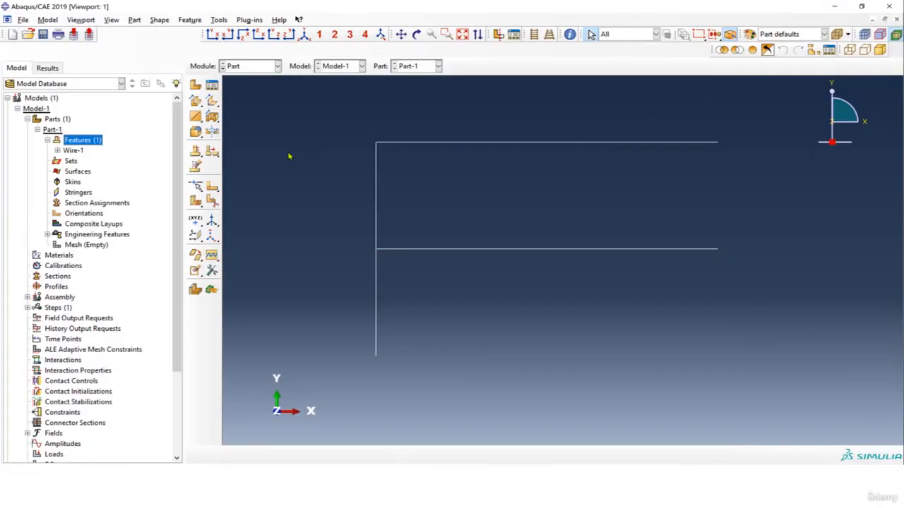
Start an edge partition by normalized parameter and select the upper beam as the edge to split
drag(196, 186, 229, 188)
click(415, 148)
click(378, 454)
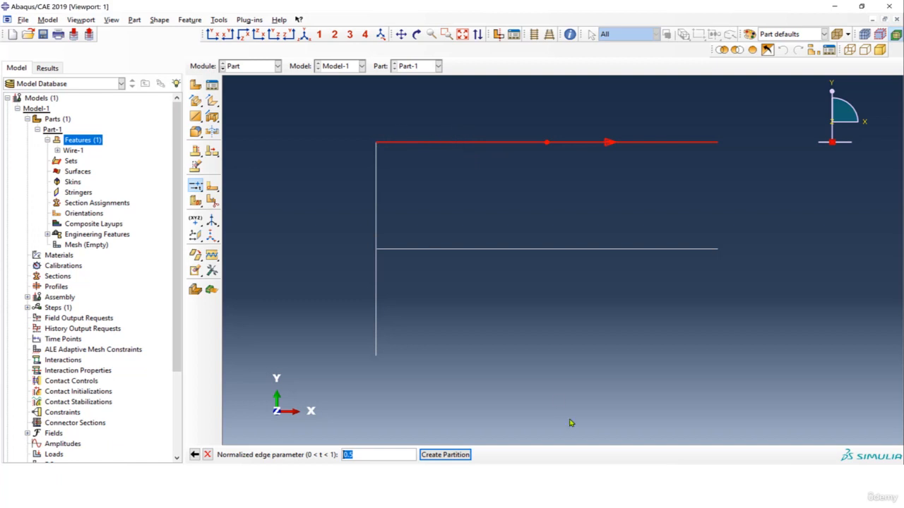
Calculate 5 ÷ 12 in Calculator to find the normalized position of the point load
click(582, 480)
click(300, 298)
click(375, 245)
click(250, 326)
click(293, 328)
click(368, 354)
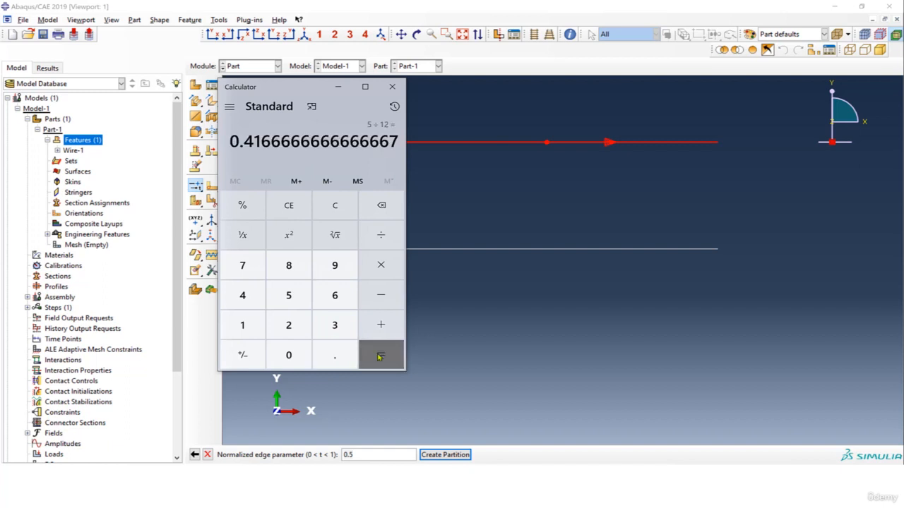
drag(232, 141, 261, 142)
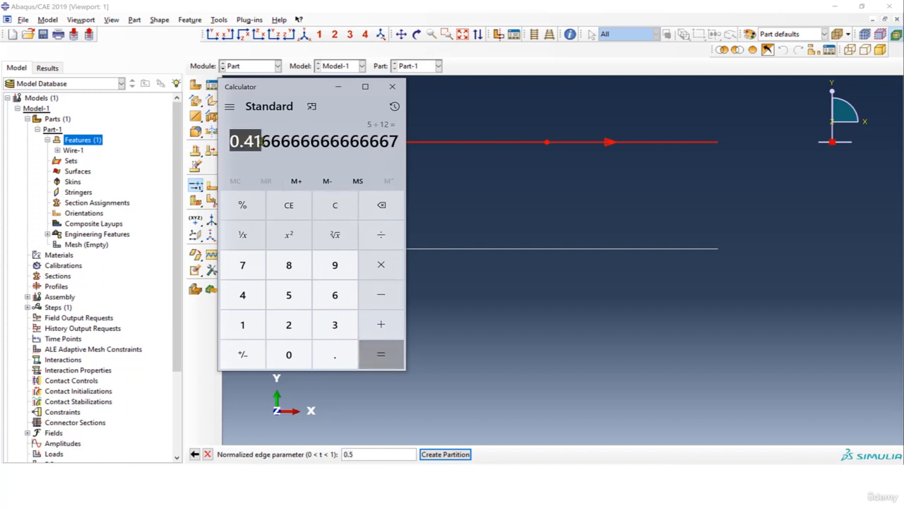
click(337, 87)
Create the partition on the upper beam at a normalized edge parameter of 0.42
drag(374, 454, 335, 454)
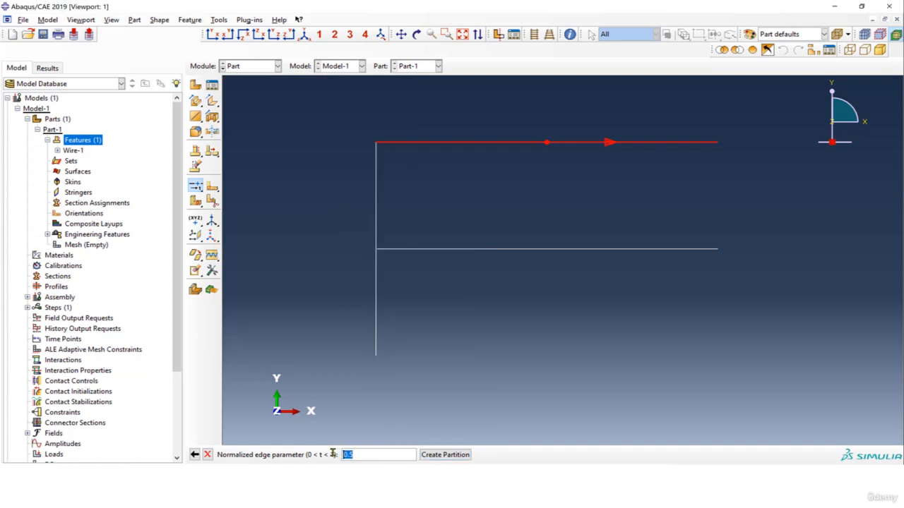
text(0.42)
click(451, 456)
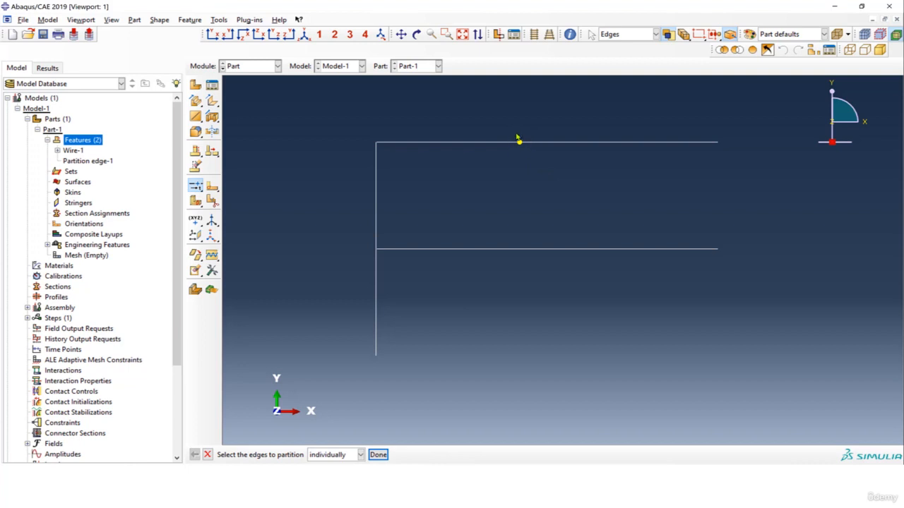
click(377, 455)
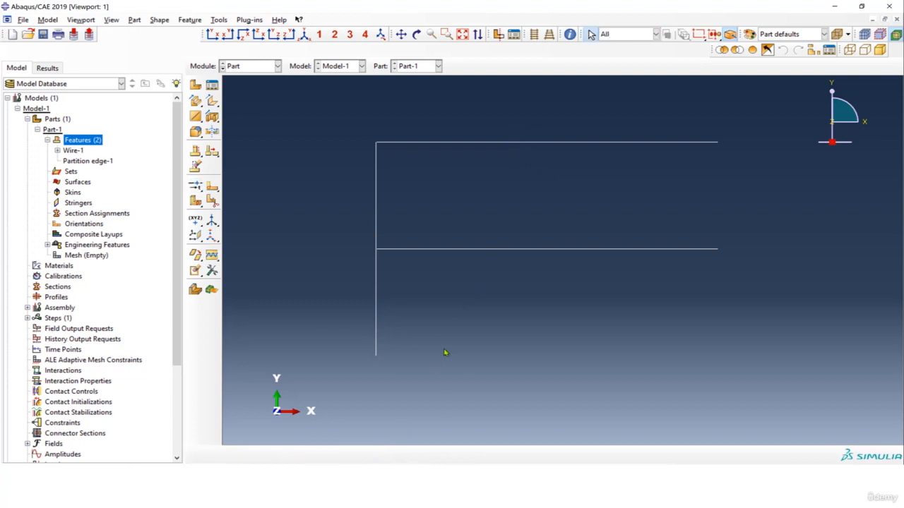
Check the upper beam's segments on either side of the partition point
click(495, 143)
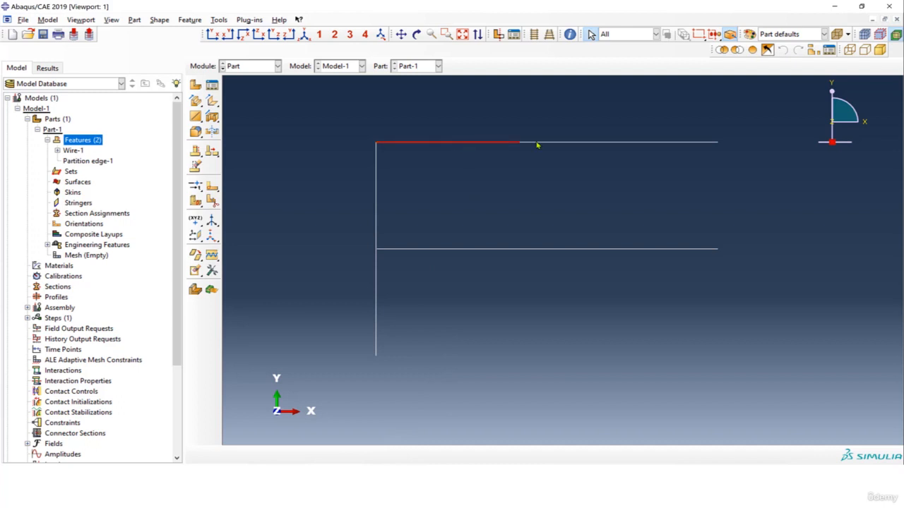
click(558, 145)
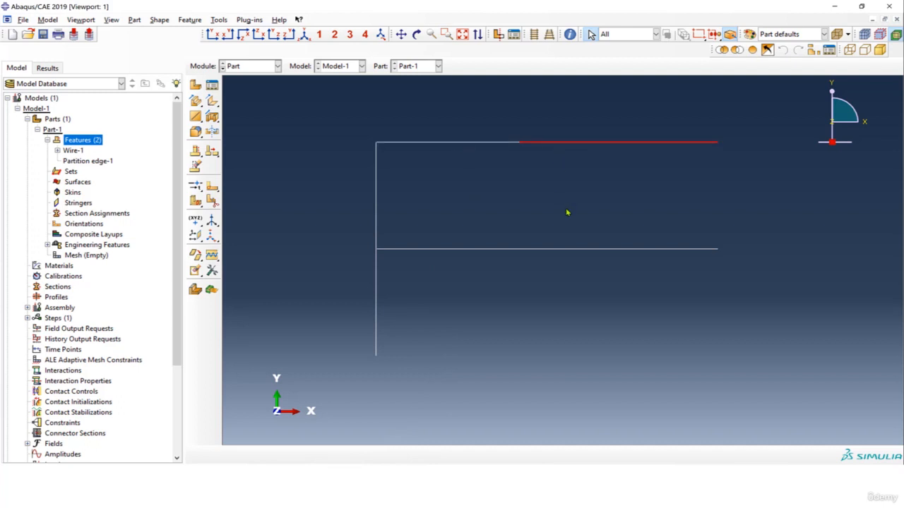
click(462, 145)
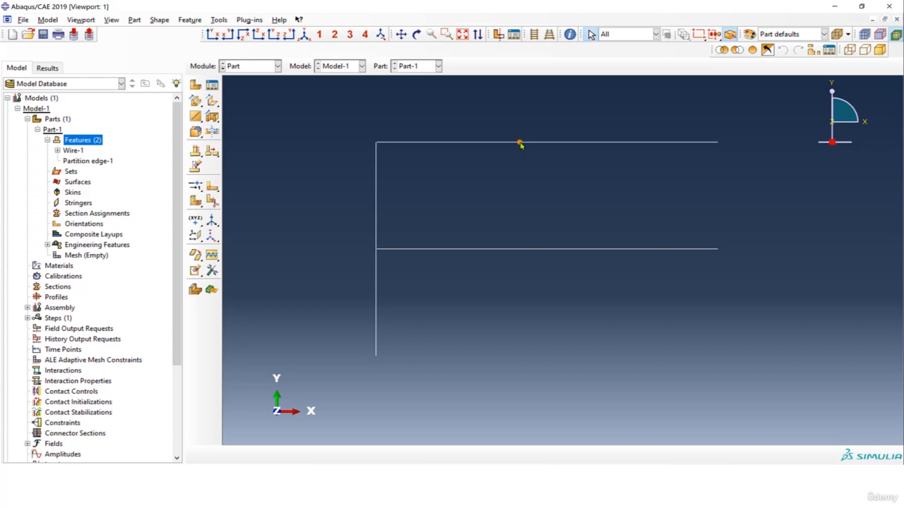
Switch to the Property module and start a new material named Steel
click(253, 66)
click(254, 88)
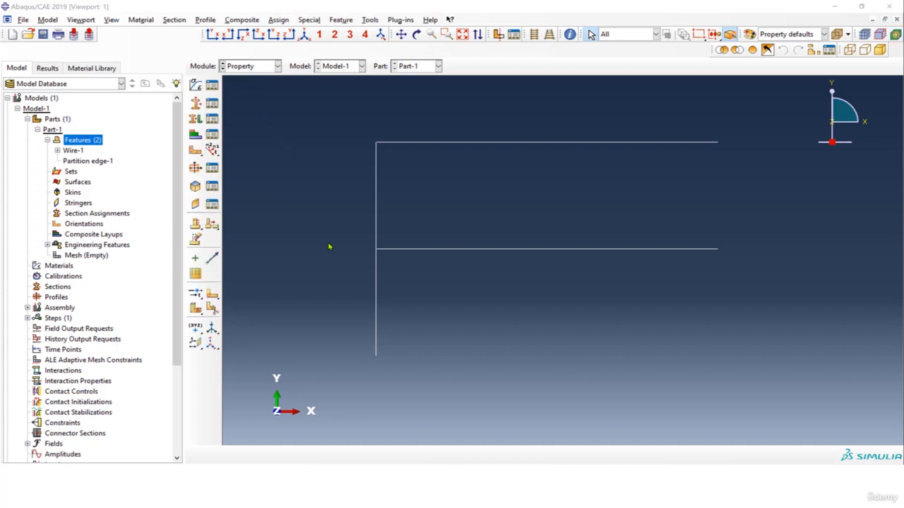
click(198, 85)
text(S)
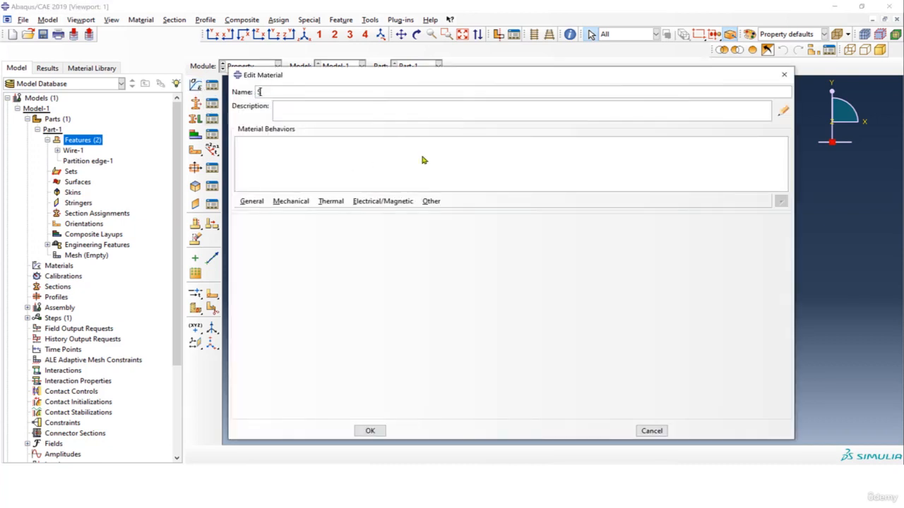
text(teel)
Give the Steel material isotropic elastic behaviour with a Young's modulus of 210e9 and a Poisson's ratio of 0.3
click(291, 201)
mouse_move(296, 213)
click(432, 214)
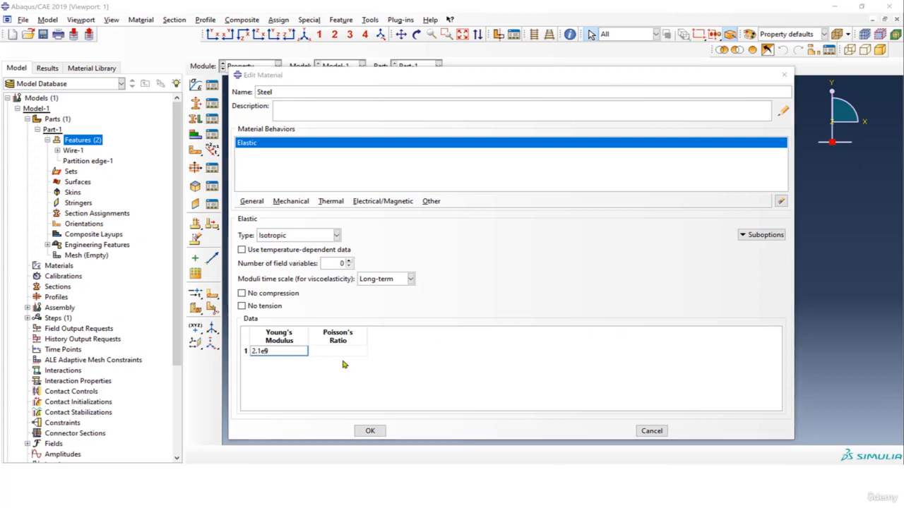
click(255, 351)
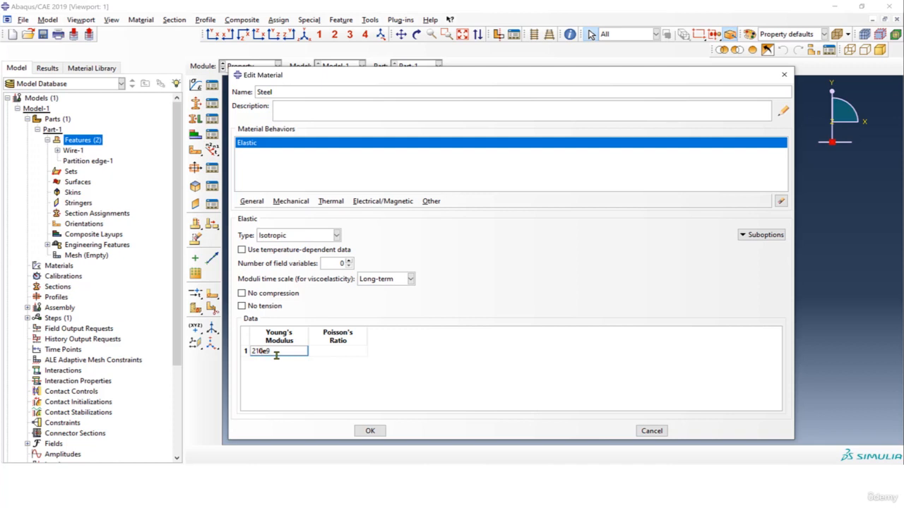
click(353, 350)
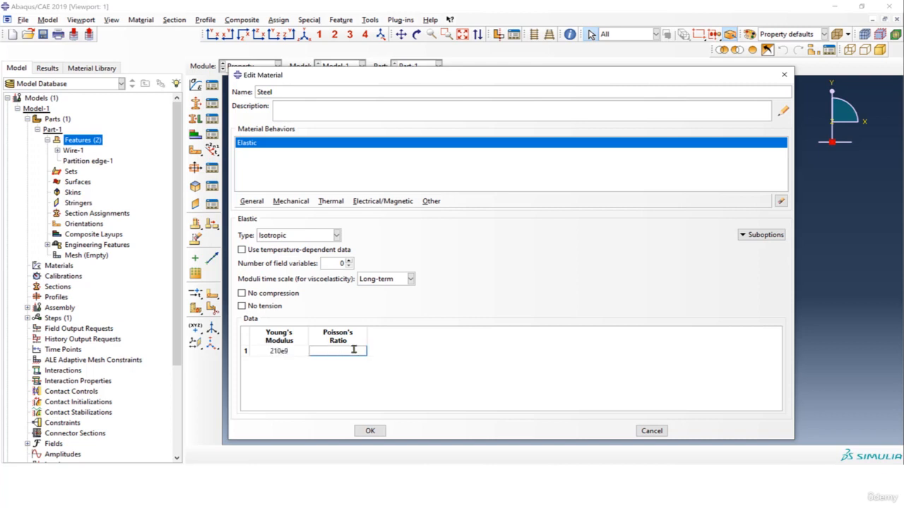
click(396, 387)
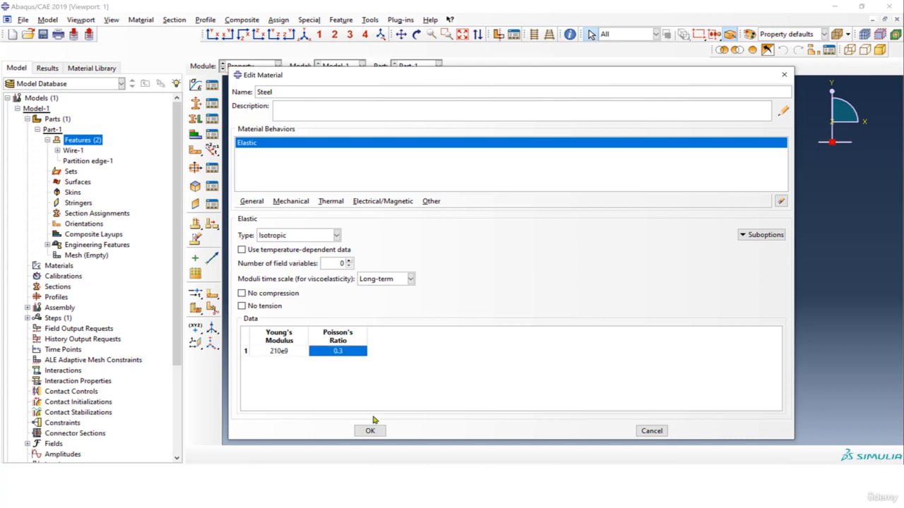
Save the Steel material and create a rectangular beam profile with sides a and b of 0.4 each
click(370, 430)
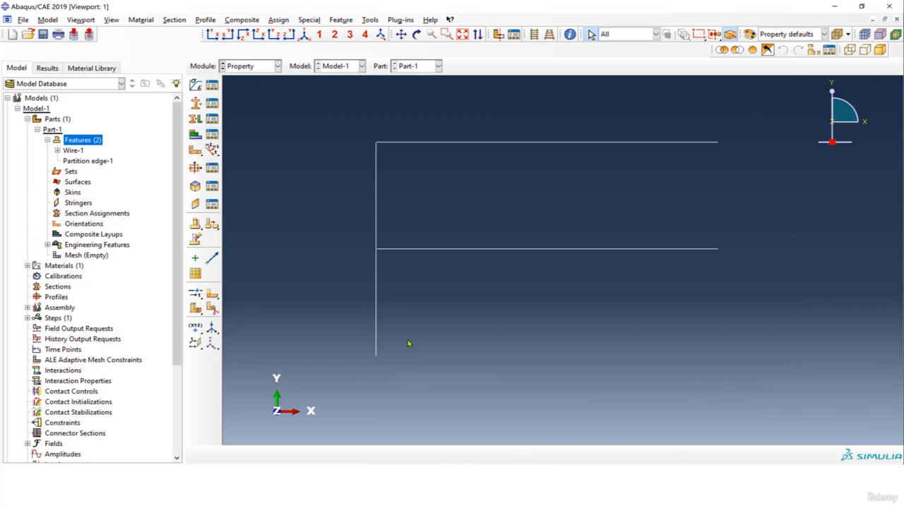
click(196, 170)
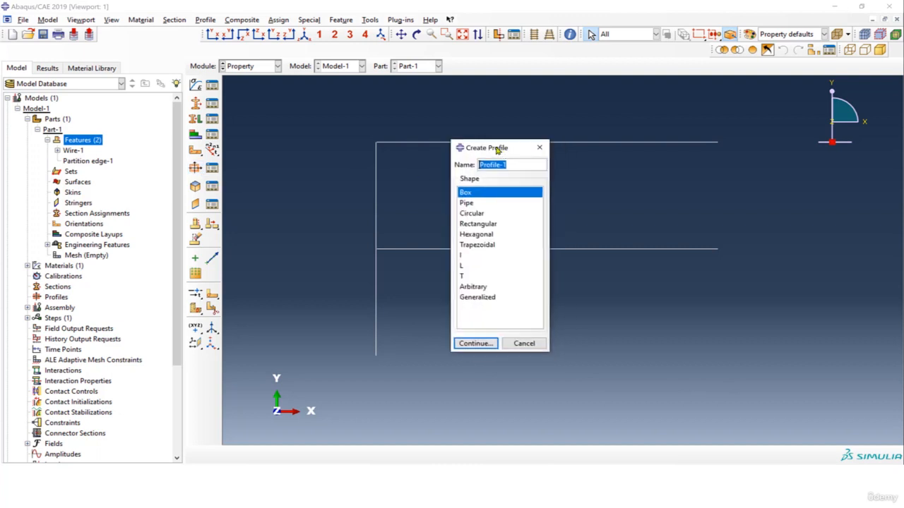
click(455, 216)
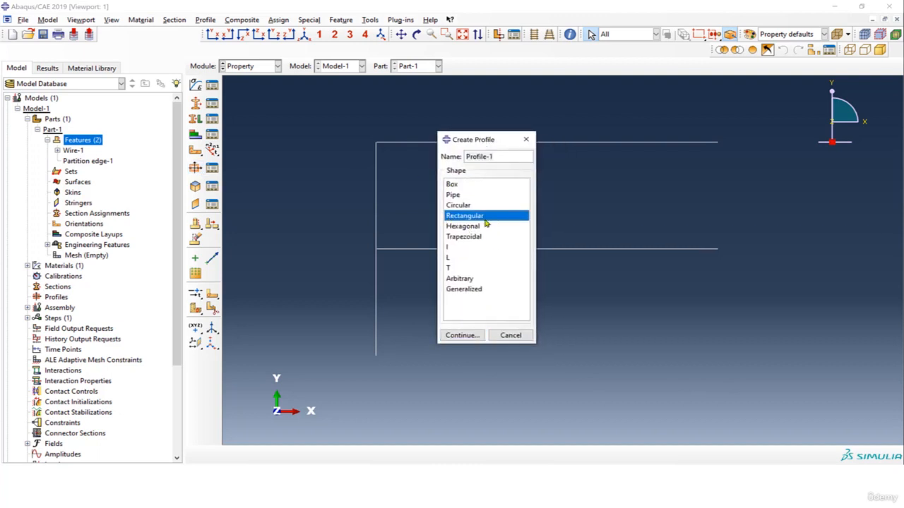
click(460, 335)
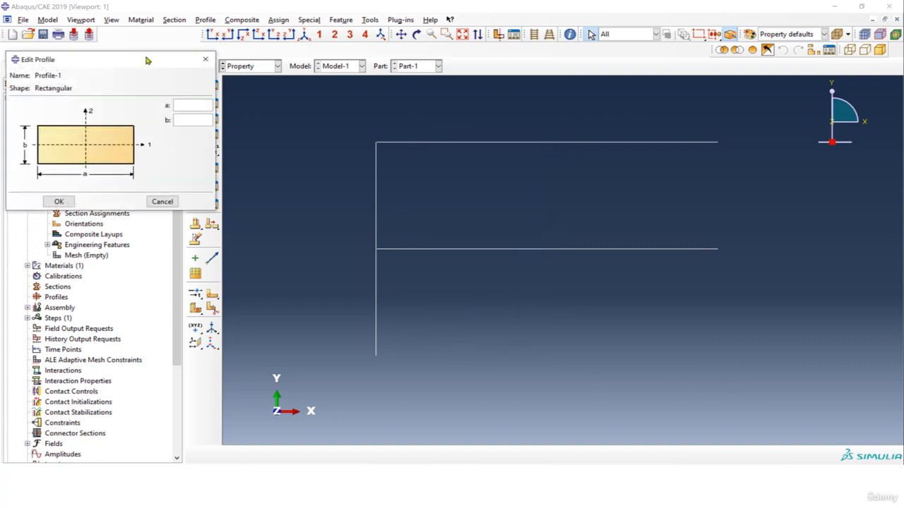
drag(150, 62, 445, 134)
click(489, 175)
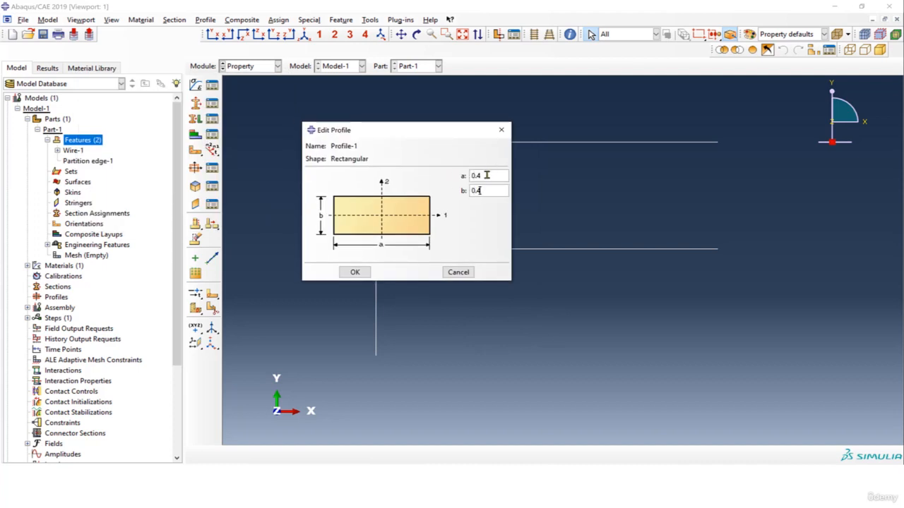
click(355, 272)
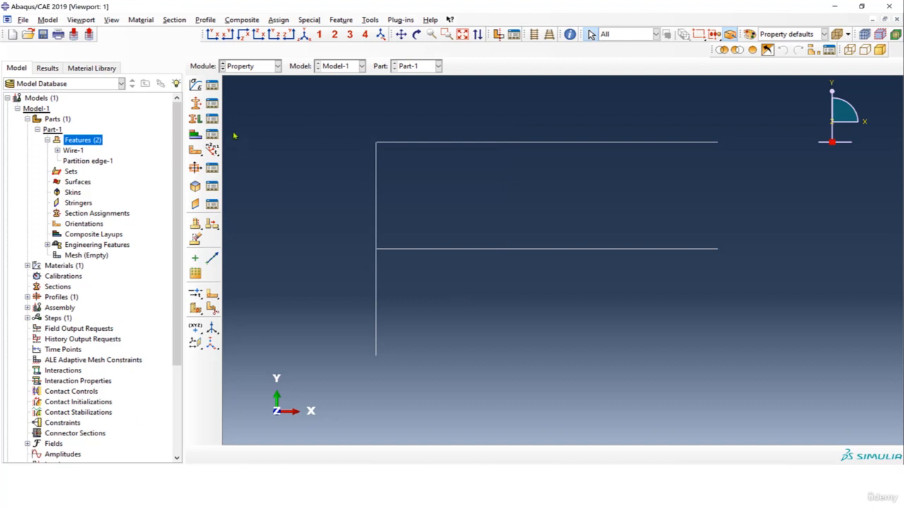
Start a new section of category and type Beam named Steel-section
click(195, 103)
click(383, 174)
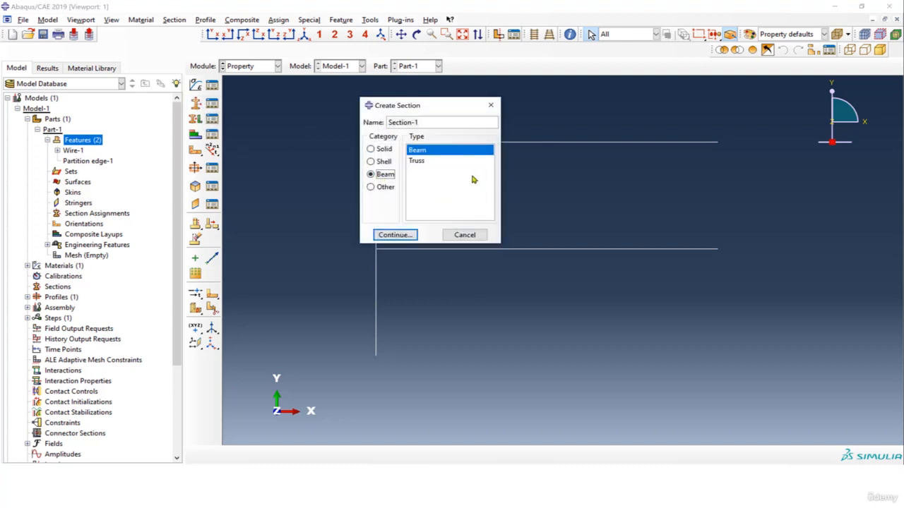
click(427, 157)
drag(424, 123, 343, 127)
text(Steel-section)
click(406, 234)
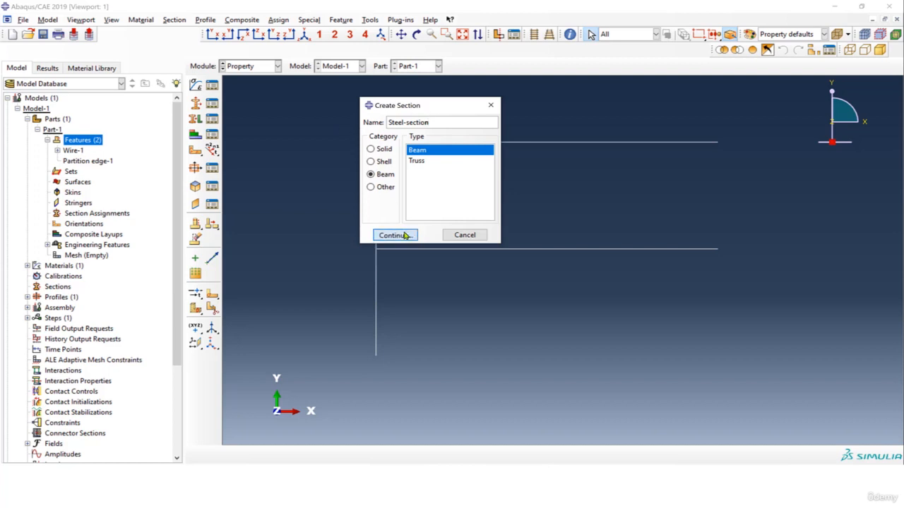
Define Steel-section with beam shape Profile-1 and the Steel material, integrated during analysis
drag(494, 12, 216, 34)
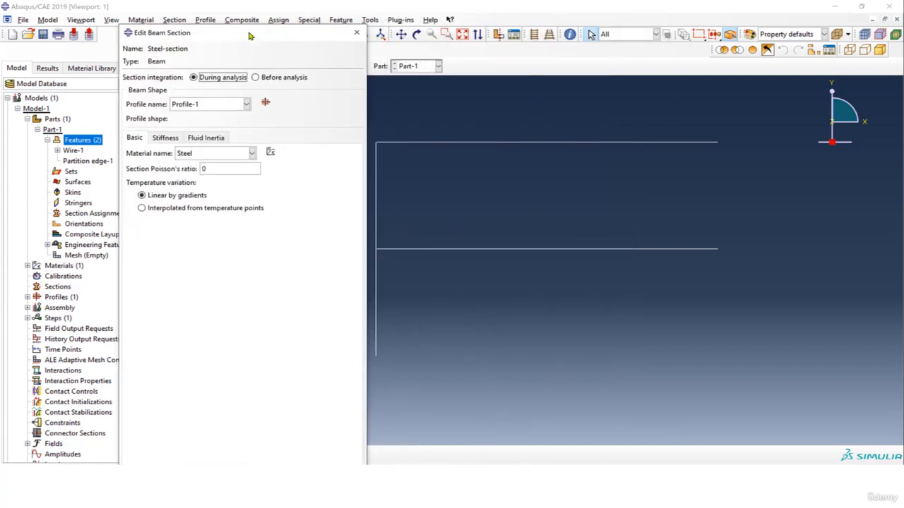
click(211, 105)
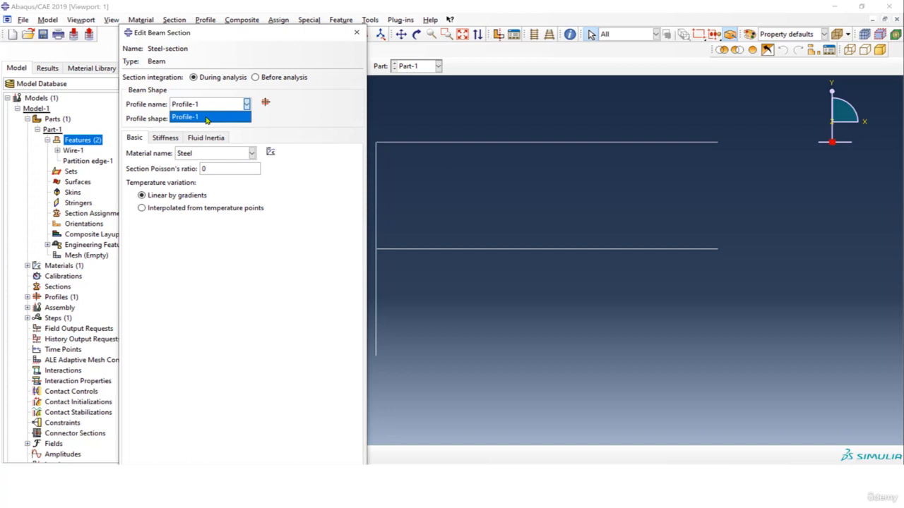
click(259, 124)
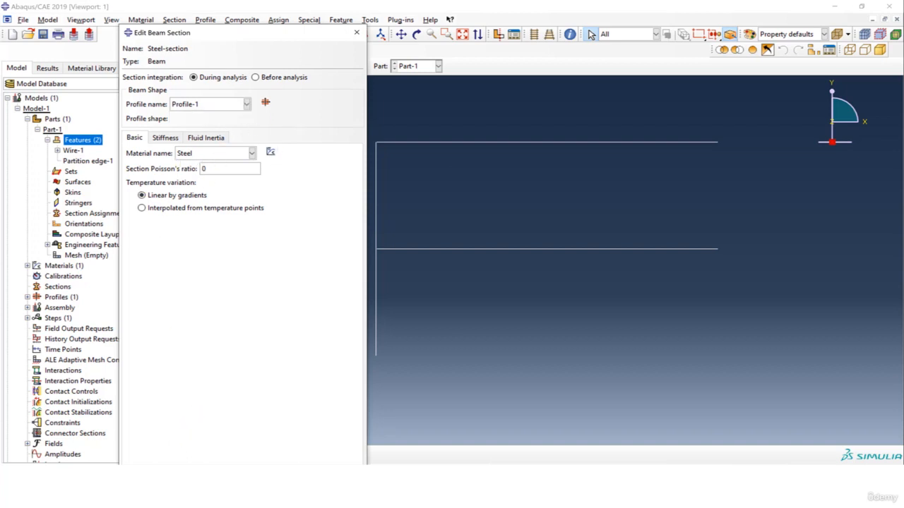
Assign Steel-section to all members of the frame, storing them as Set-1
click(196, 119)
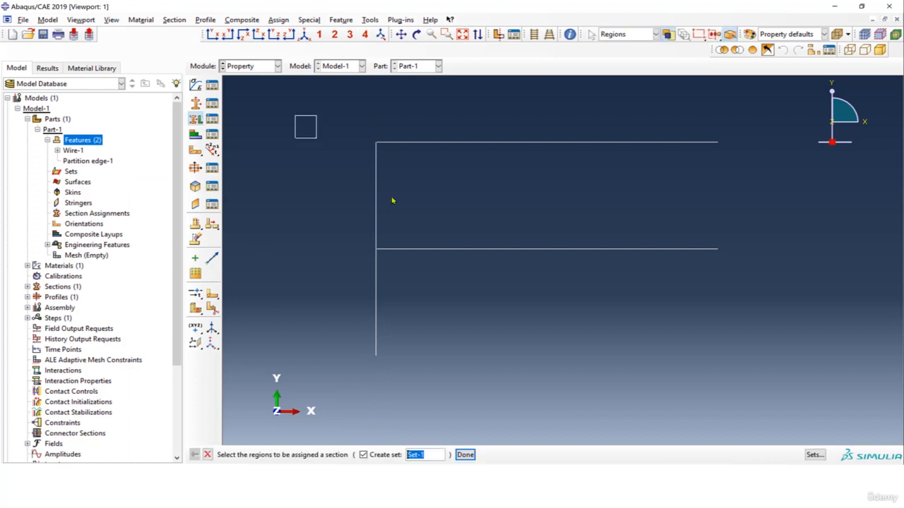
drag(775, 382, 794, 389)
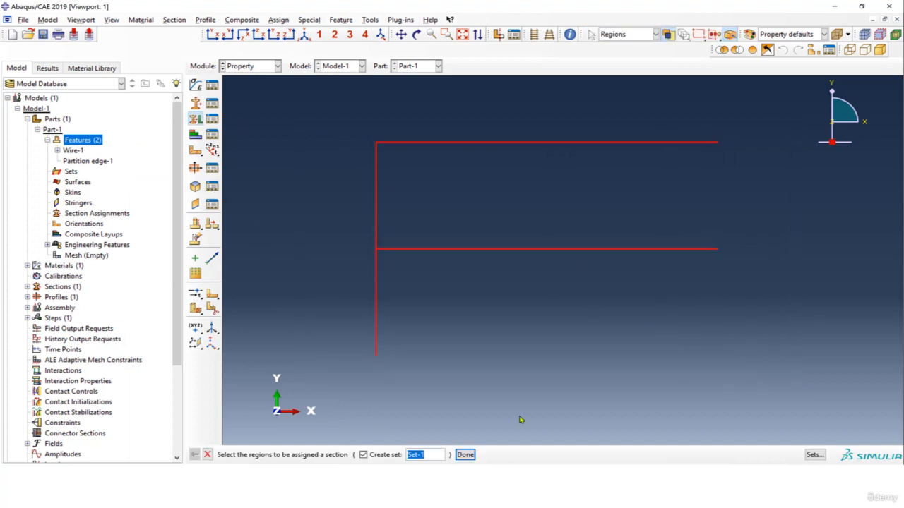
click(464, 454)
click(368, 214)
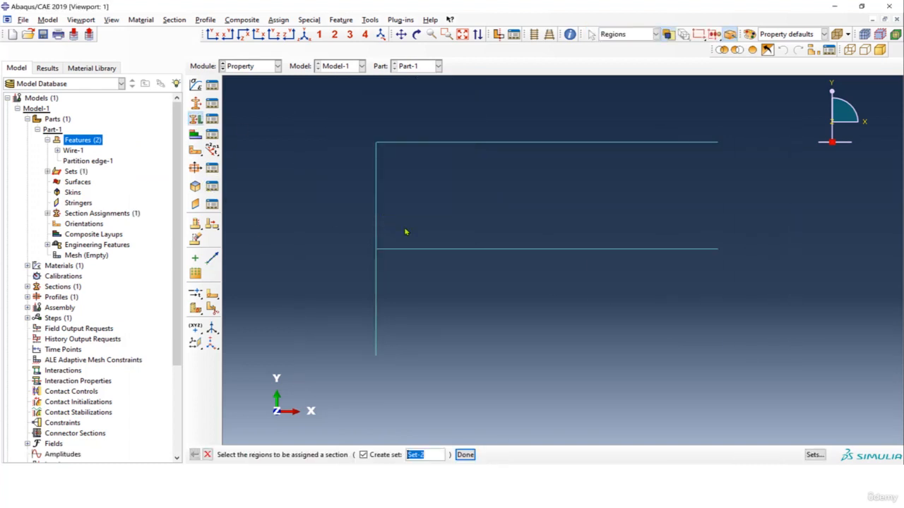
Assign a beam section orientation to the whole frame with an n1 direction of 0.0,0.0,-1.0
click(280, 21)
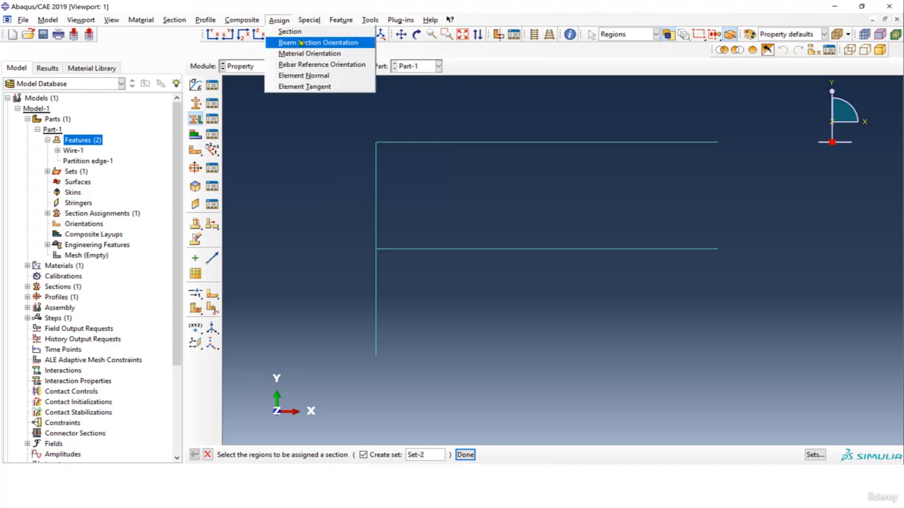
click(303, 43)
drag(339, 118, 809, 414)
click(518, 455)
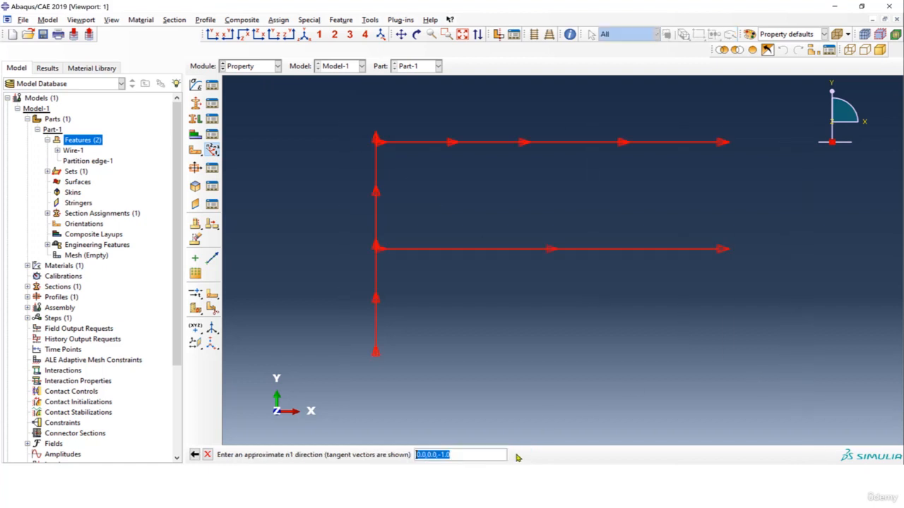
key(Return)
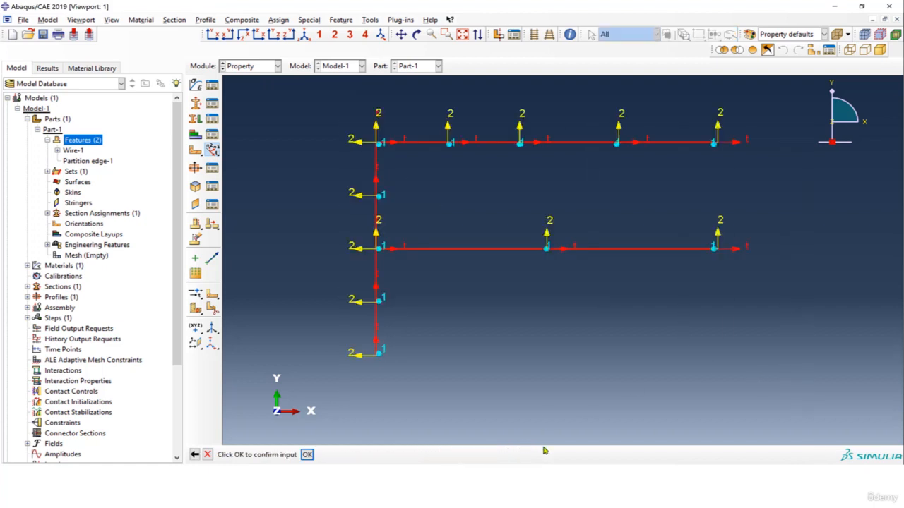
click(308, 456)
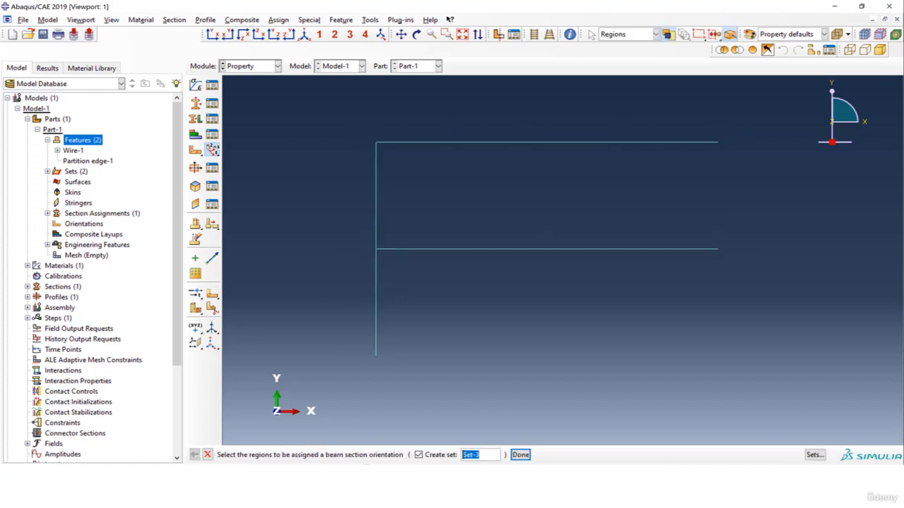
click(114, 22)
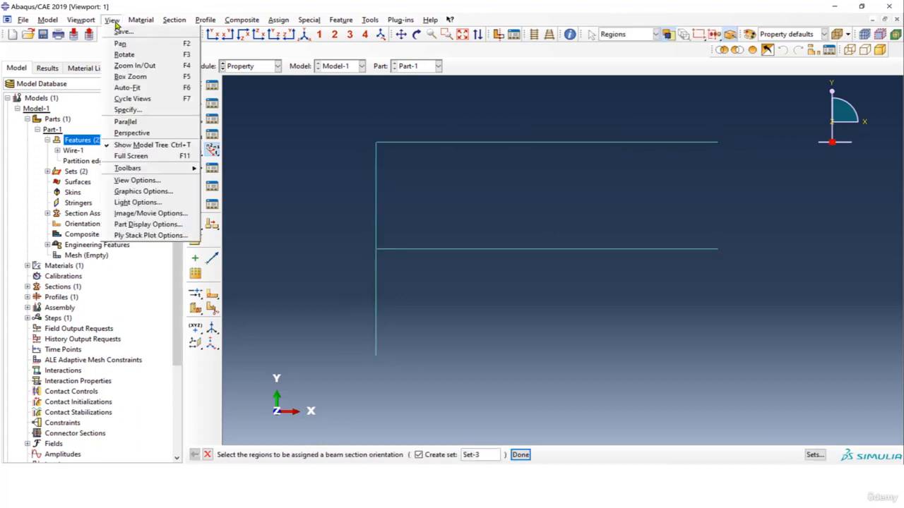
click(153, 237)
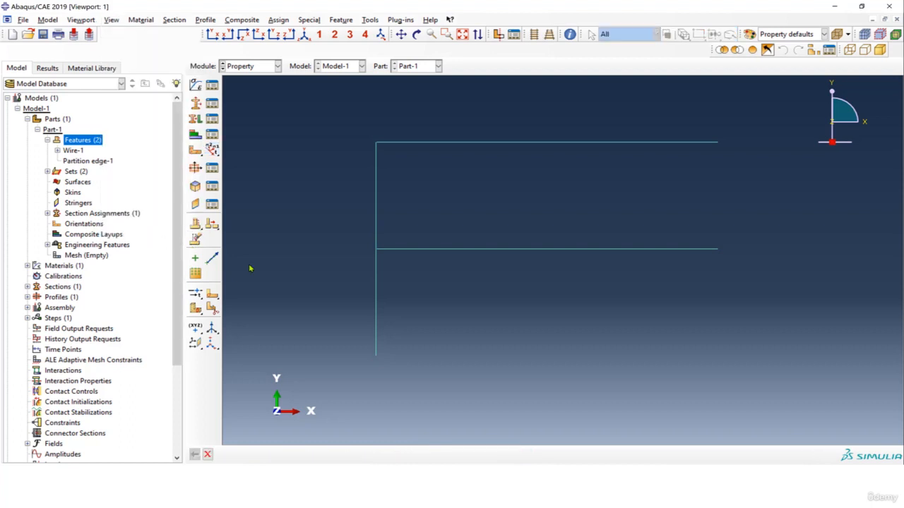
click(887, 219)
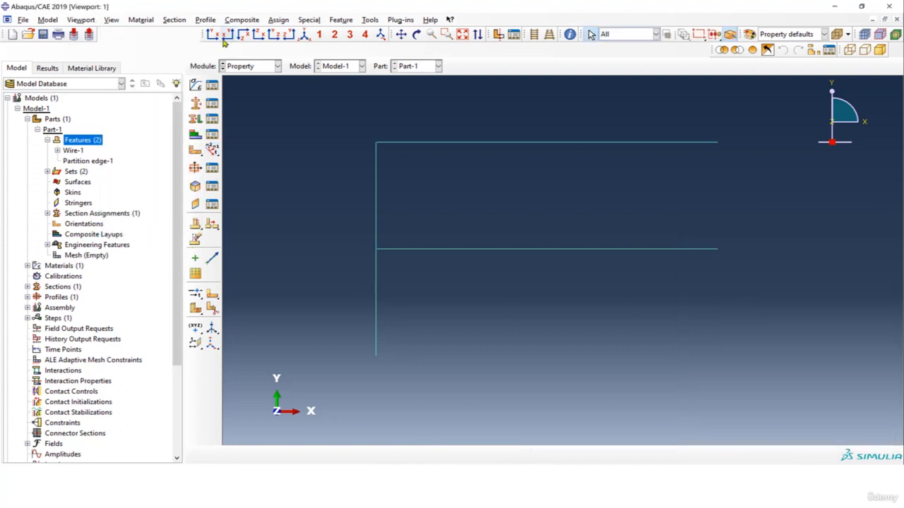
Inspect the frame in 3D with beam profiles rendered at scale factor 1, and restore the plain wire display
click(112, 20)
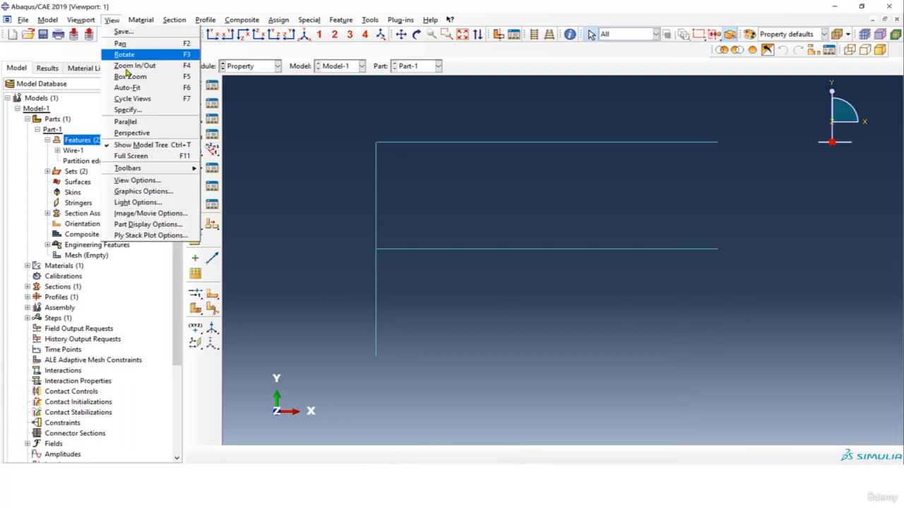
click(144, 224)
click(724, 359)
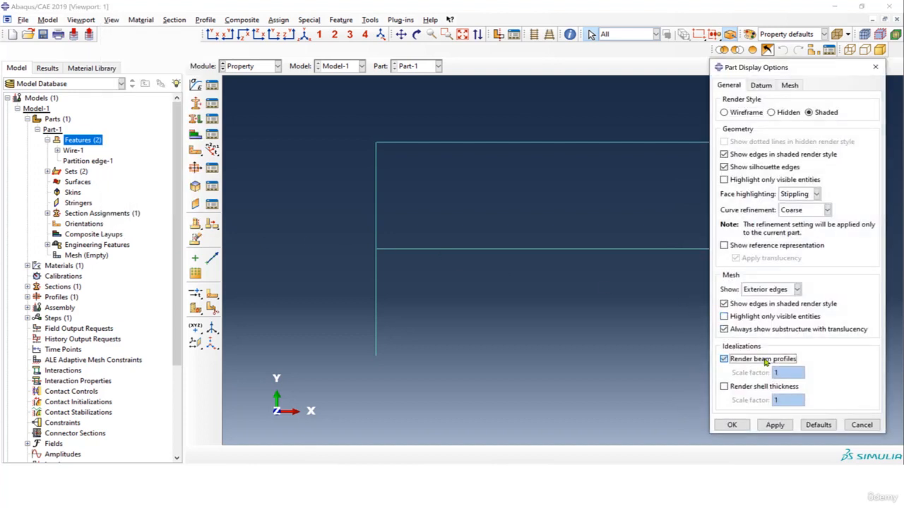
click(774, 425)
drag(787, 67, 197, 74)
ctrl+alt+drag(596, 219, 598, 187)
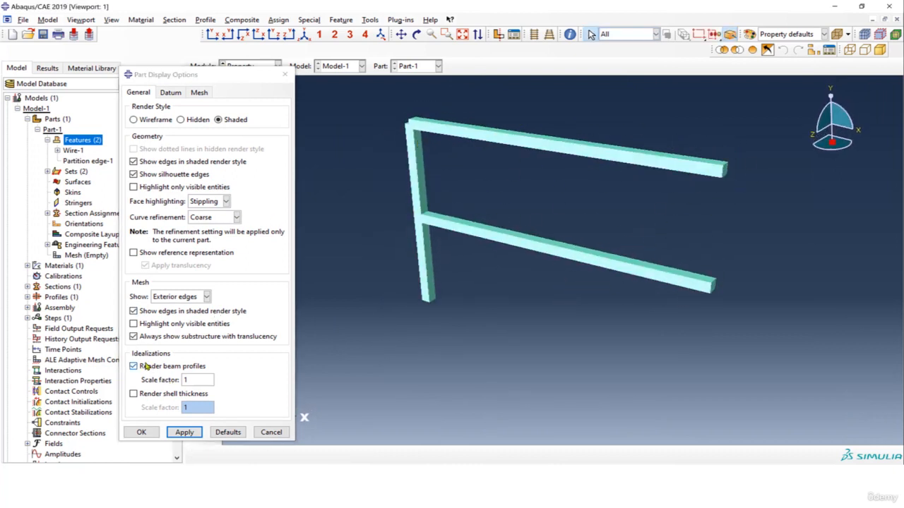
click(148, 366)
click(184, 432)
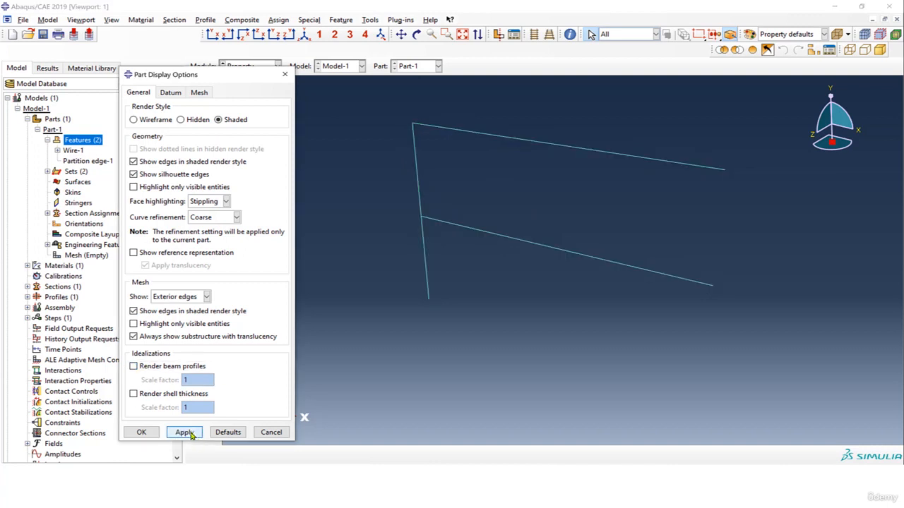
click(285, 75)
Switch to the Assembly module and create a dependent instance of Part-1
click(278, 66)
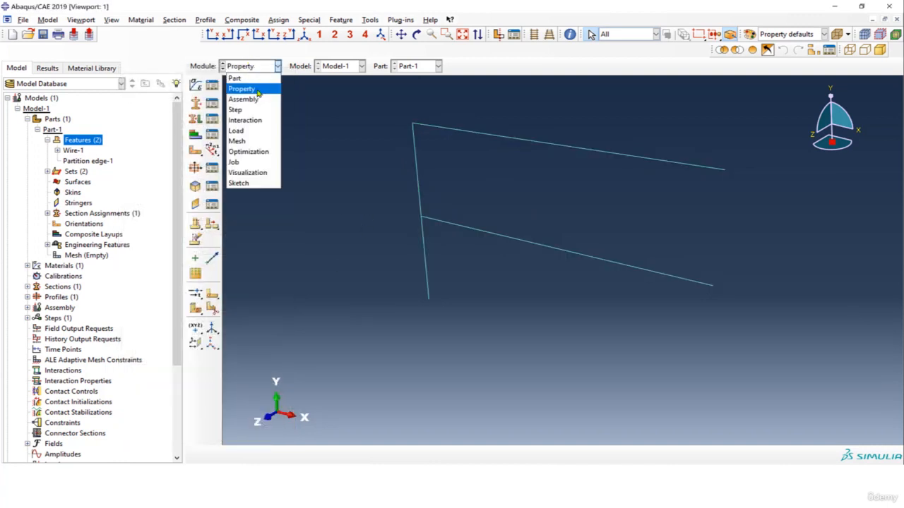
click(244, 98)
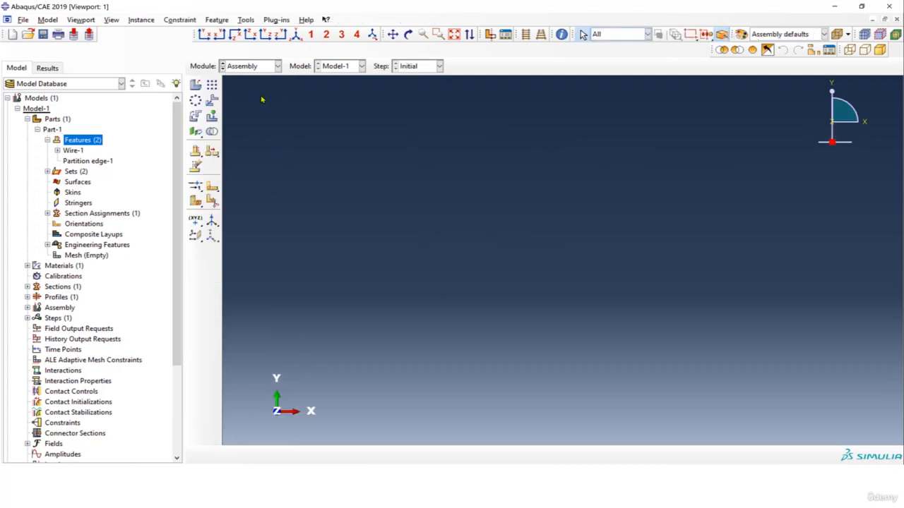
click(195, 85)
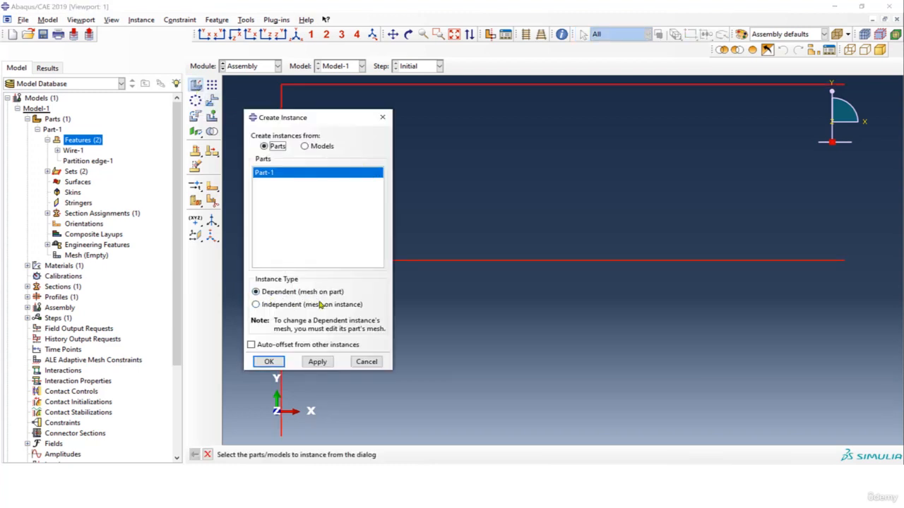
click(274, 362)
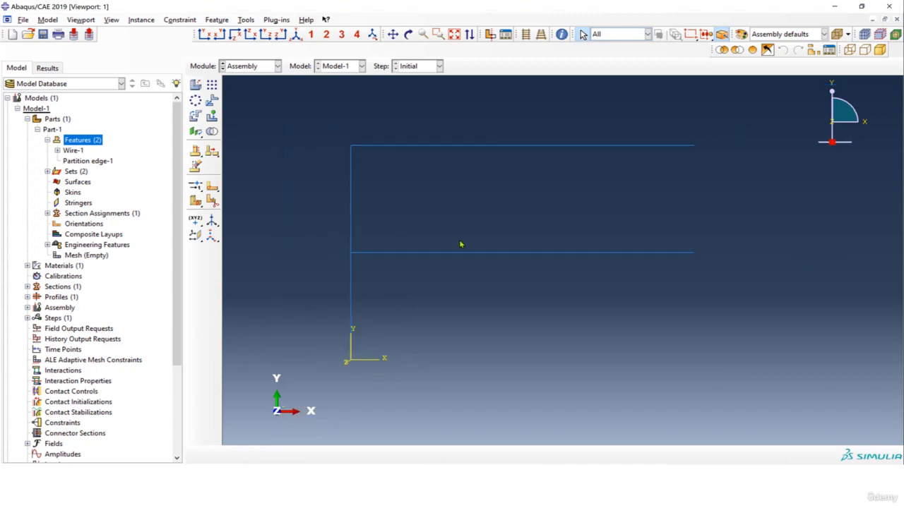
Switch to the Step module and start a Static, General step named Step-1 after the Initial step
click(264, 68)
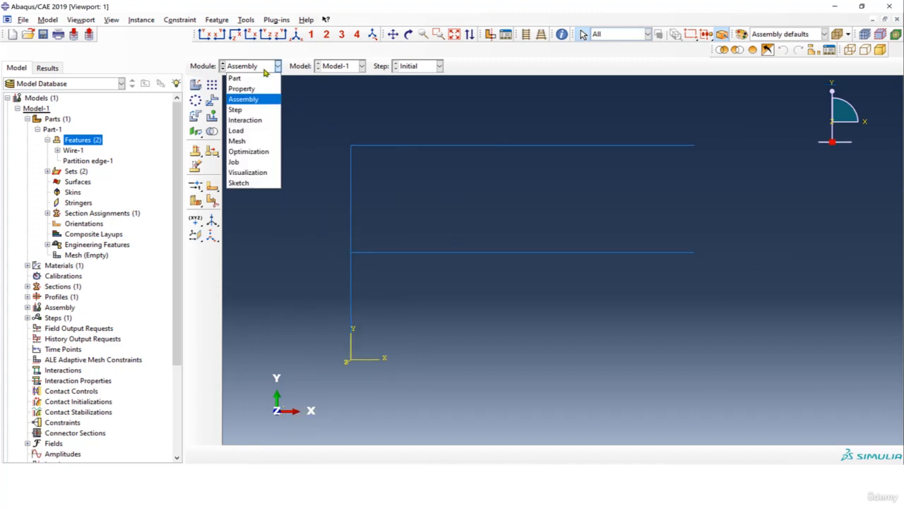
click(256, 111)
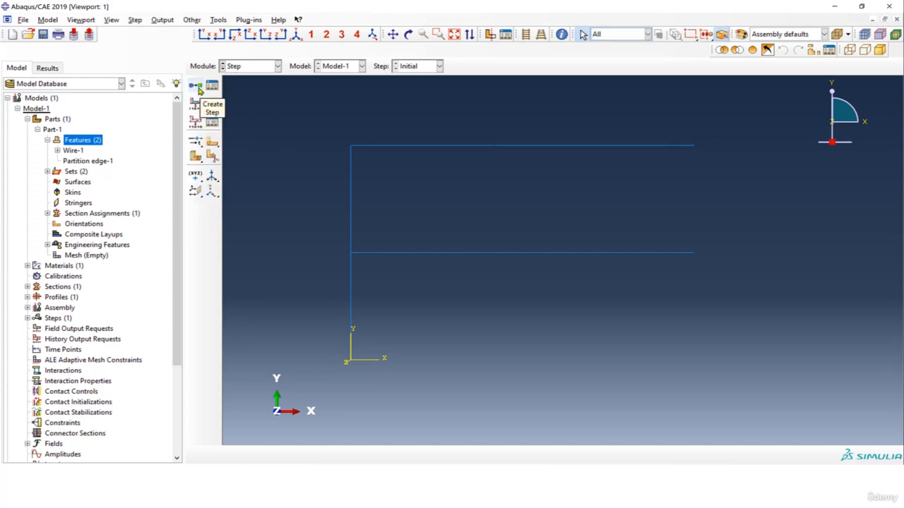
click(198, 88)
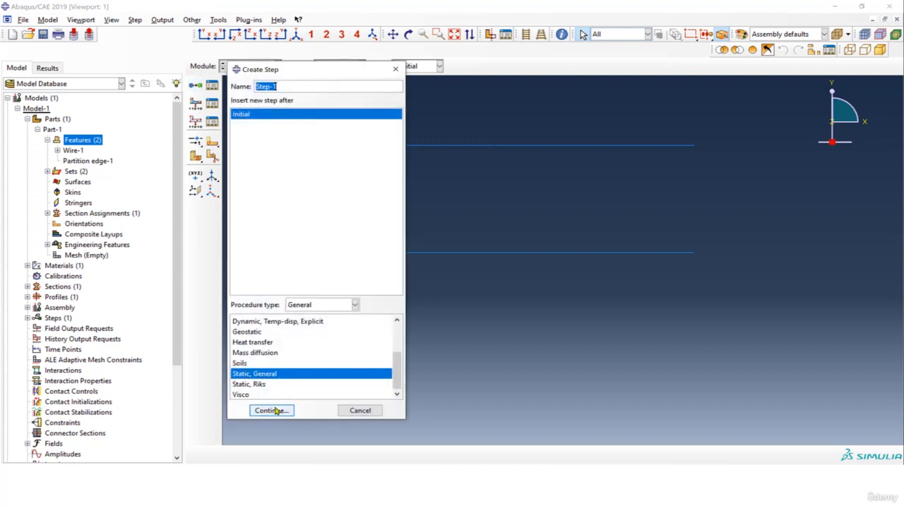
click(272, 410)
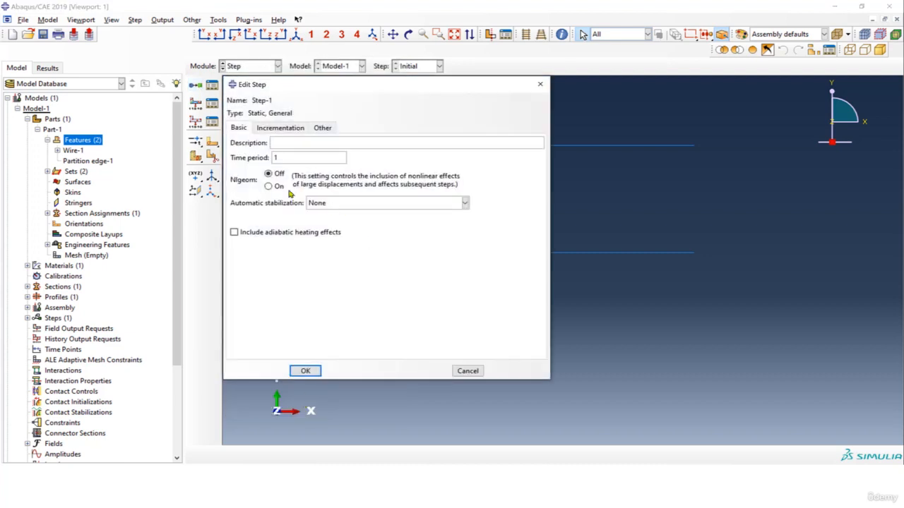
Set Step-1's automatic incrementation to a maximum of 1000 increments, with initial size 0.1 and minimum 1E-15, and create the step
click(281, 128)
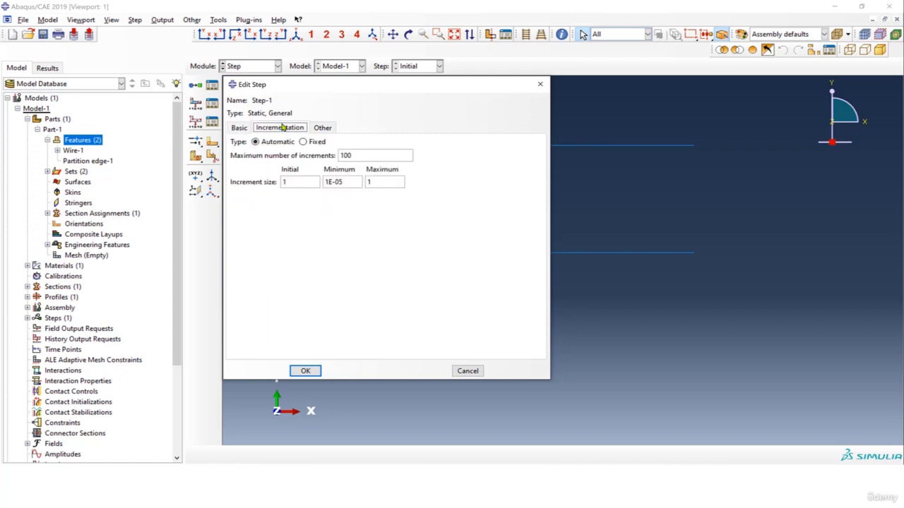
click(361, 158)
text(0)
key(Tab)
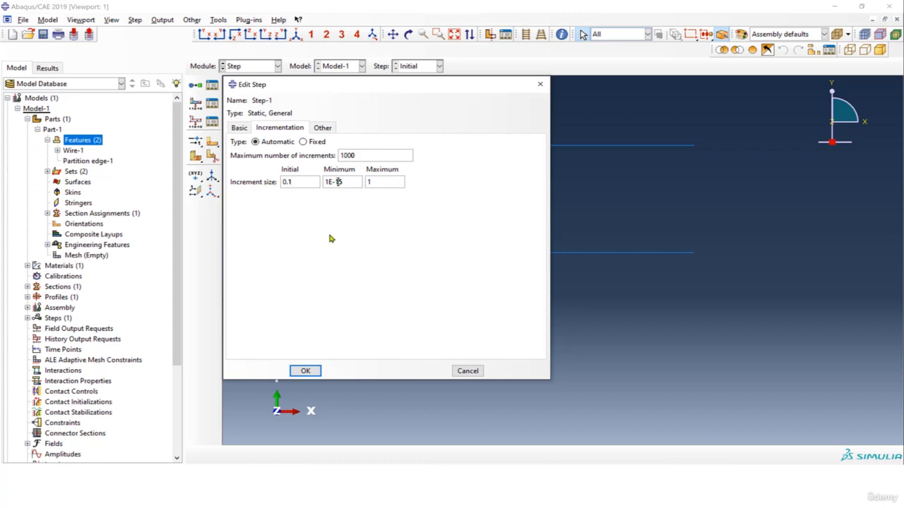
click(306, 372)
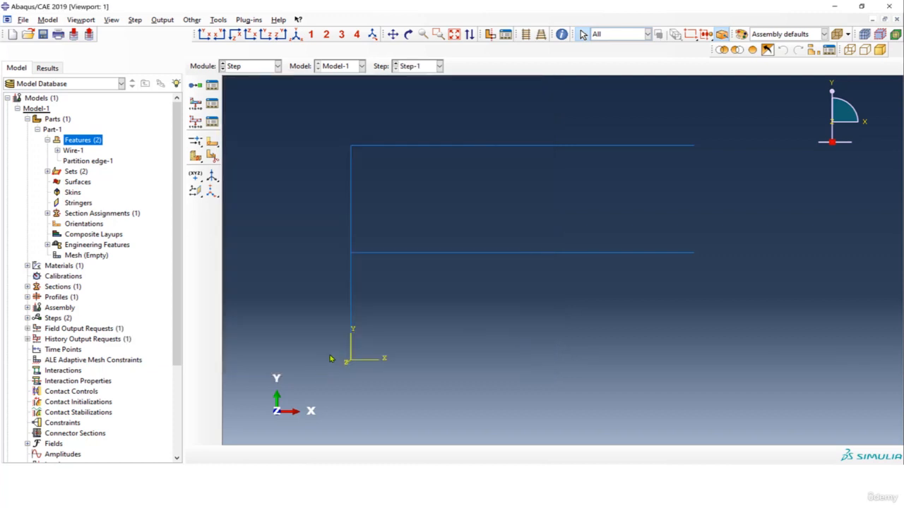
Add NFORCSO, nodal forces in beam section orientation, to the output variables of field output request F-Output-1
click(211, 106)
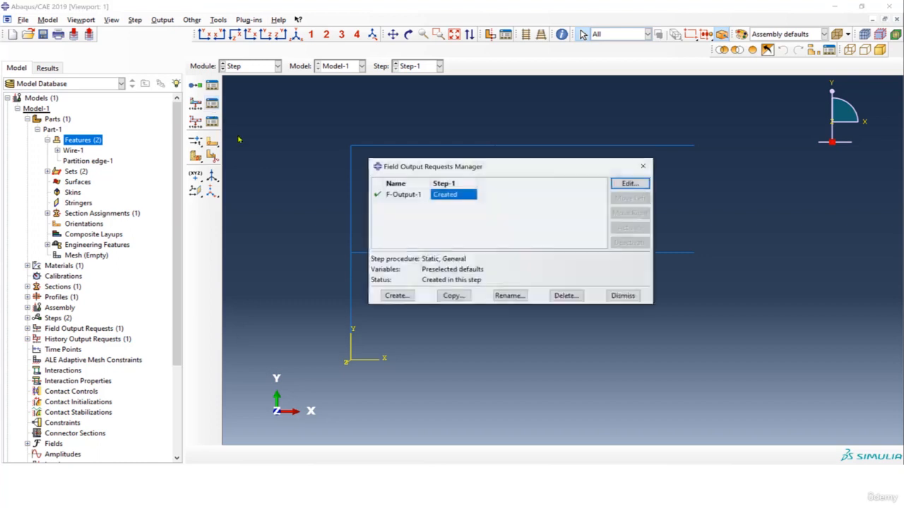
click(628, 184)
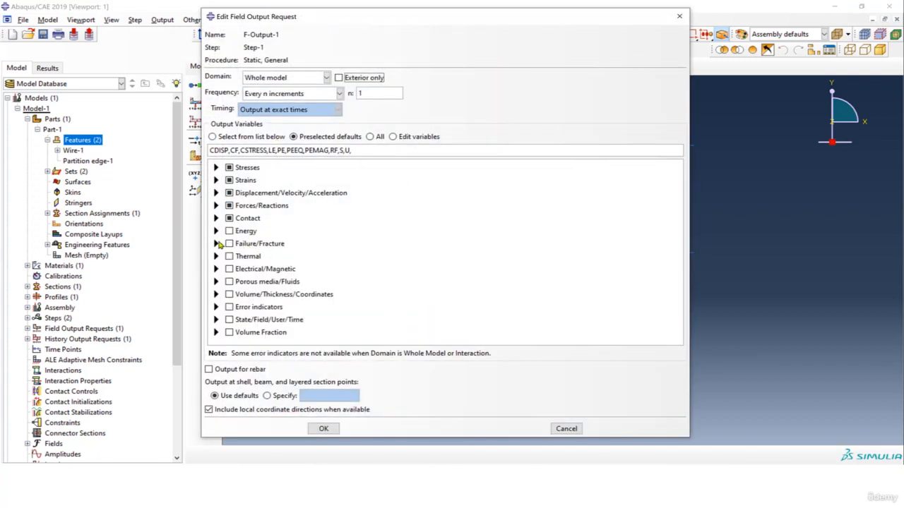
click(218, 206)
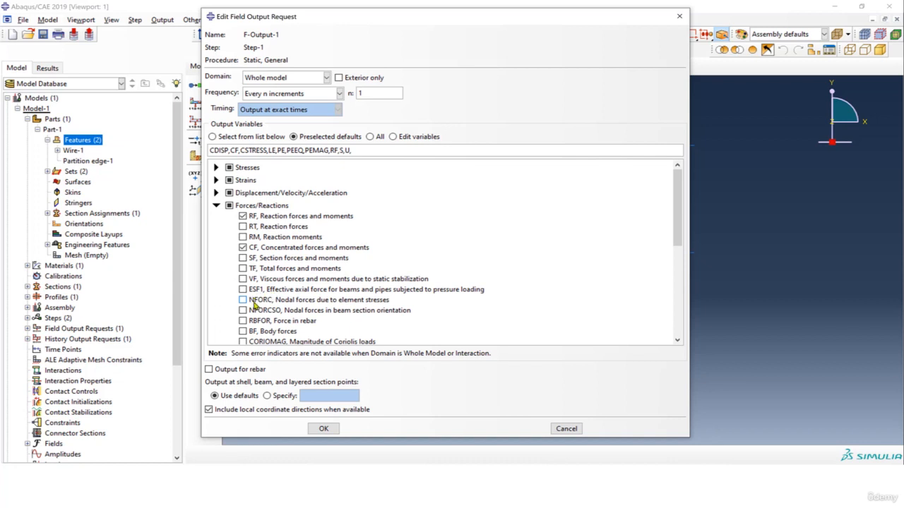
scroll(253, 293, down, 2)
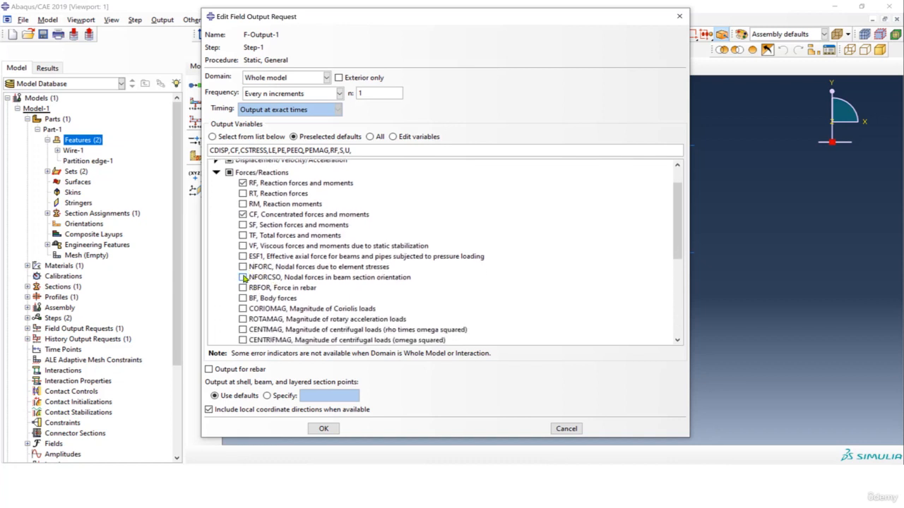
click(243, 277)
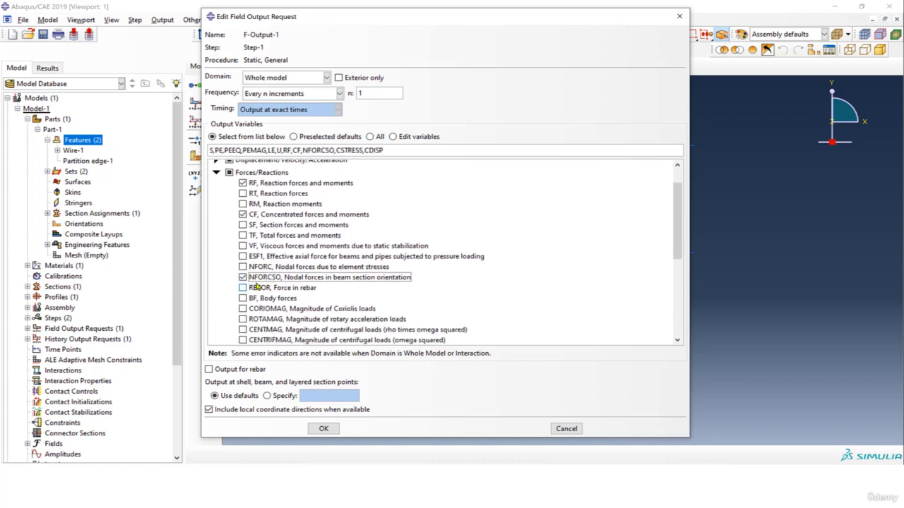
click(323, 429)
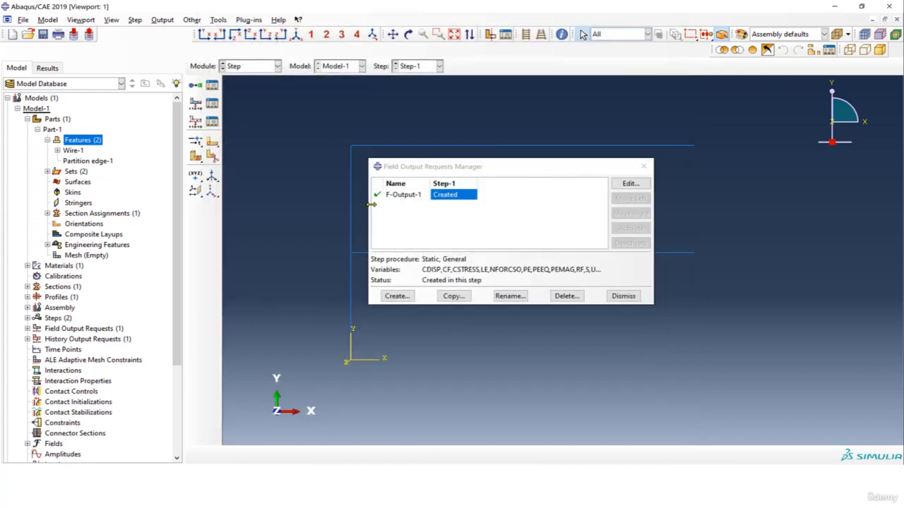
click(642, 172)
Move on from the Step module, past the Interaction module, to the Load module
click(264, 68)
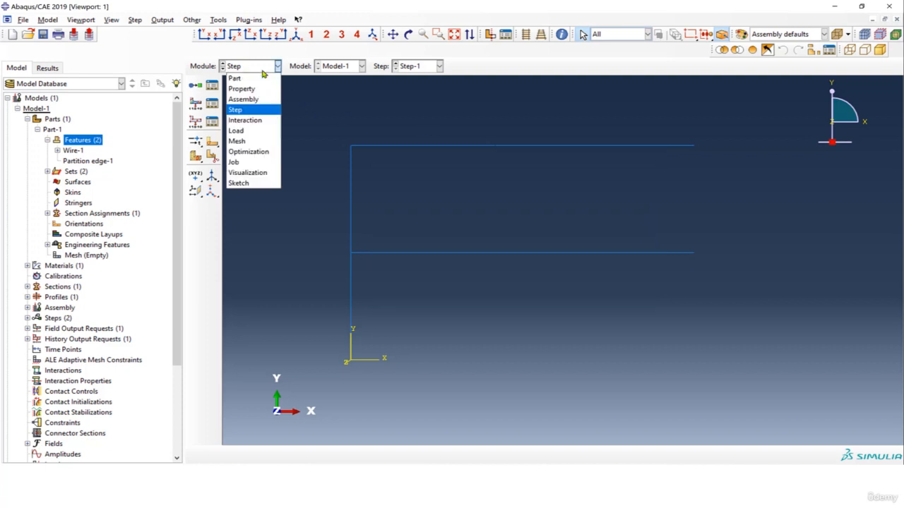
click(246, 120)
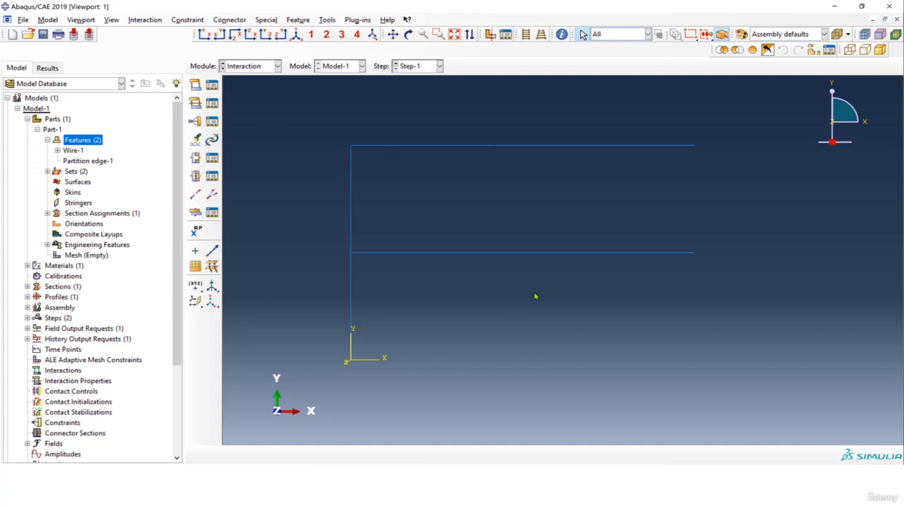
click(258, 67)
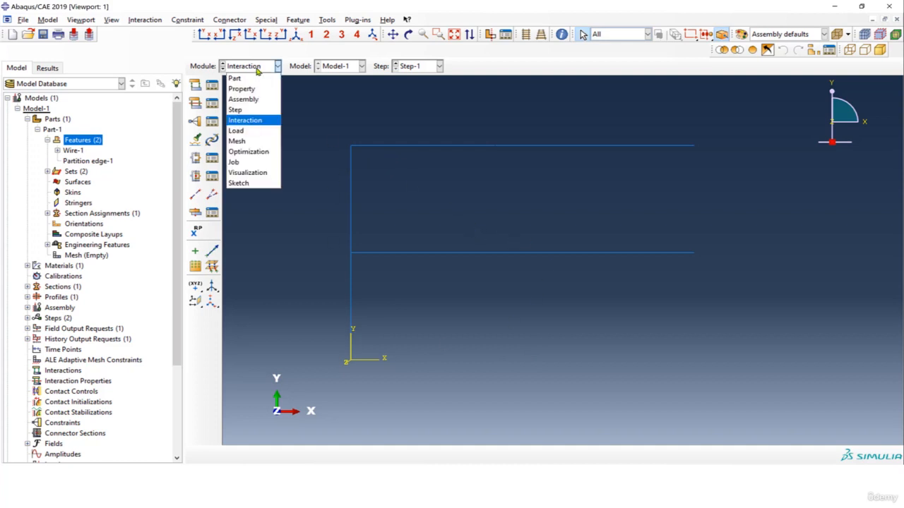
click(248, 131)
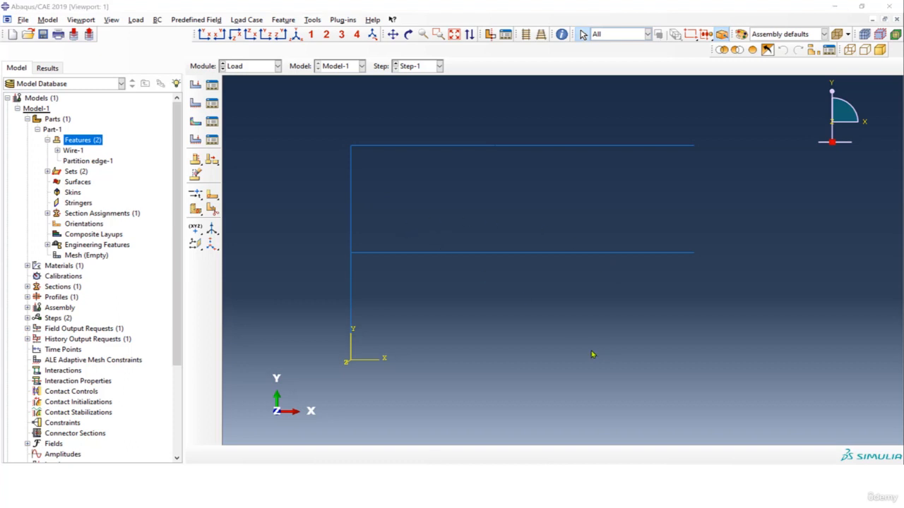
Switch to the Basic-Example-5 slide in PowerPoint, examine the frame's support locations, and return to Abaqus
key(alt+Tab)
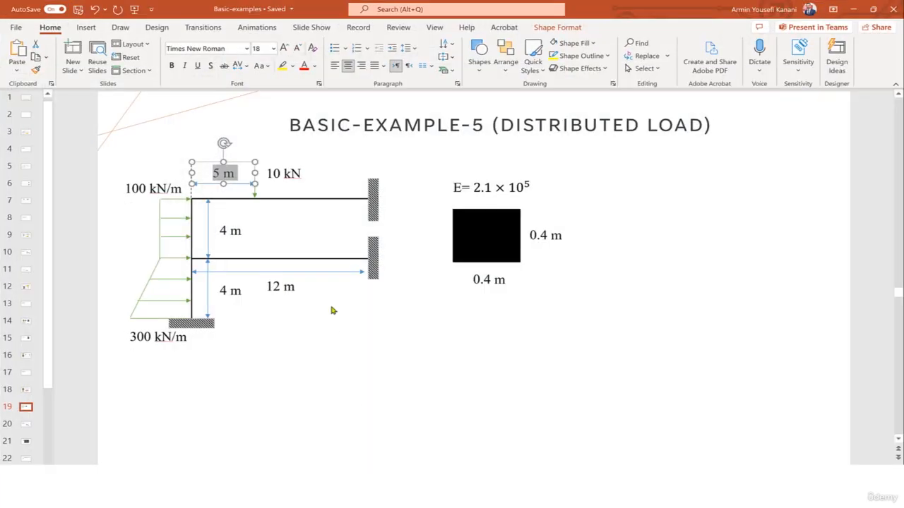
click(371, 205)
click(376, 242)
click(211, 325)
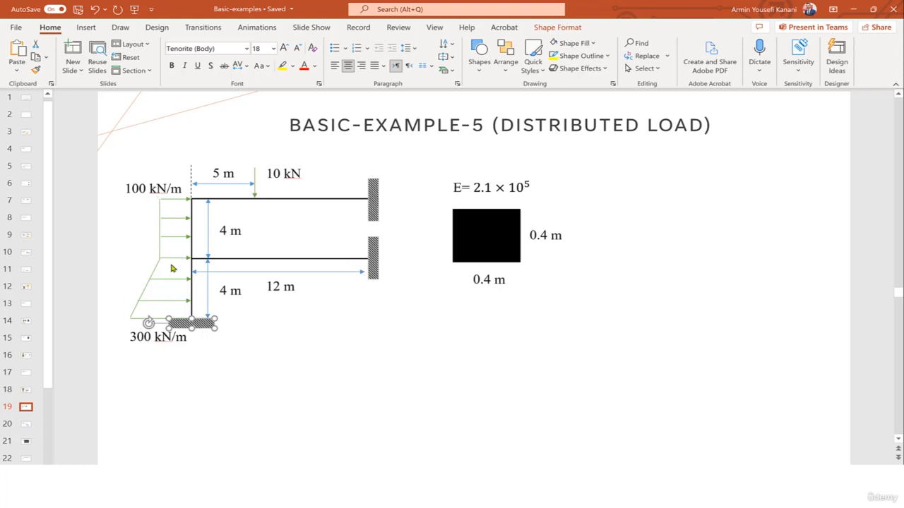
click(853, 9)
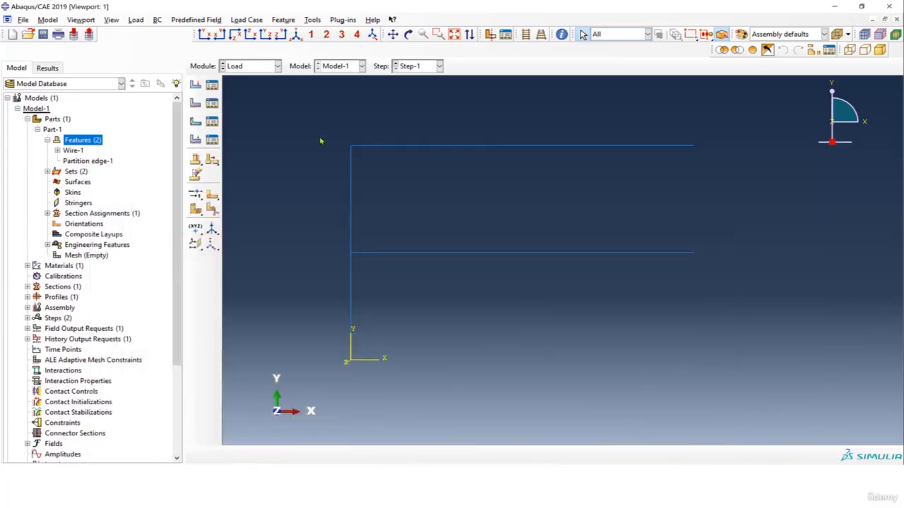
Create a PINNED boundary condition in Step-1 at the column base and the free ends of both horizontal beams
click(197, 105)
click(380, 203)
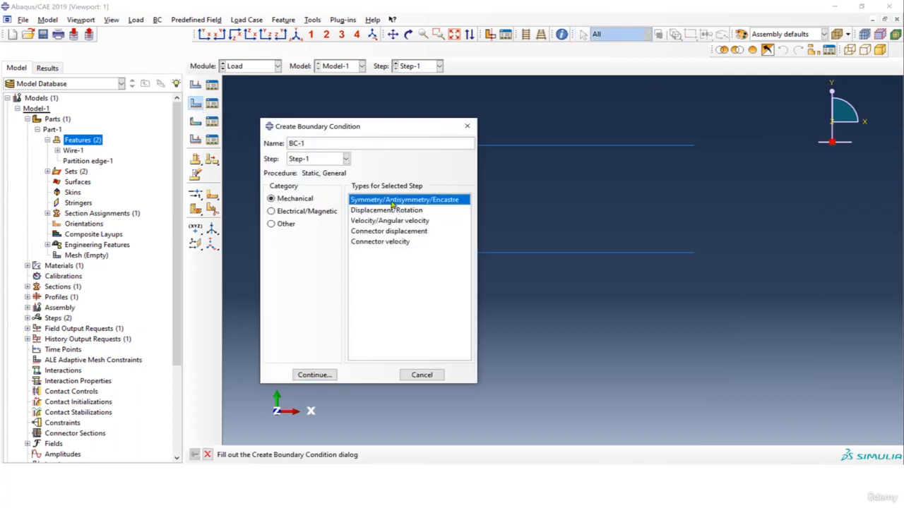
click(314, 375)
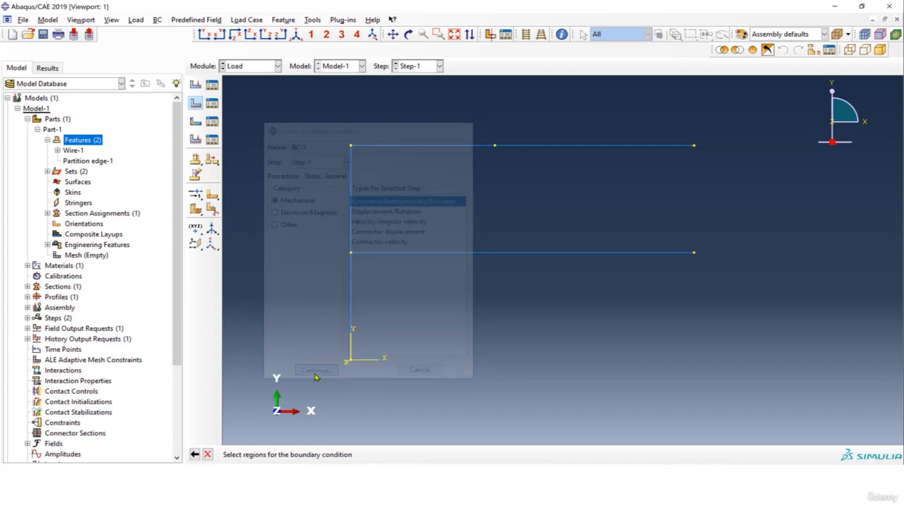
click(351, 361)
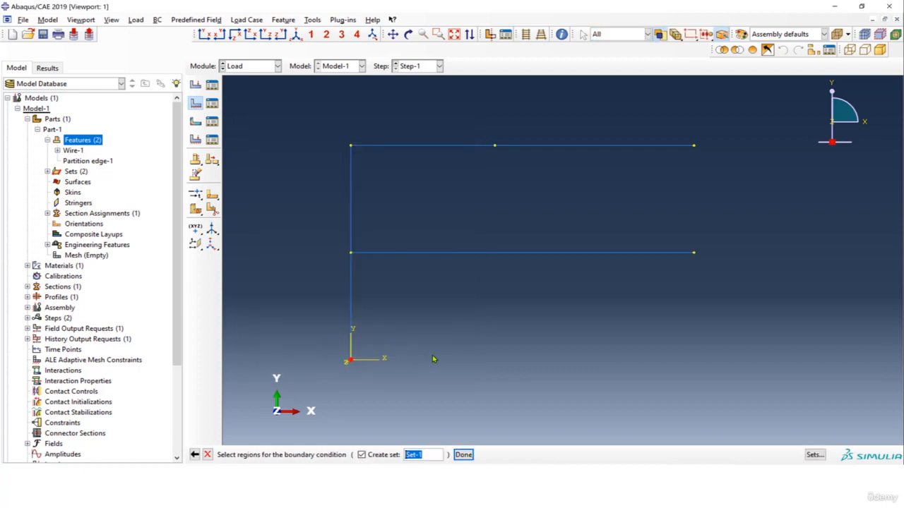
shift+click(693, 252)
shift+click(694, 146)
click(463, 454)
click(353, 368)
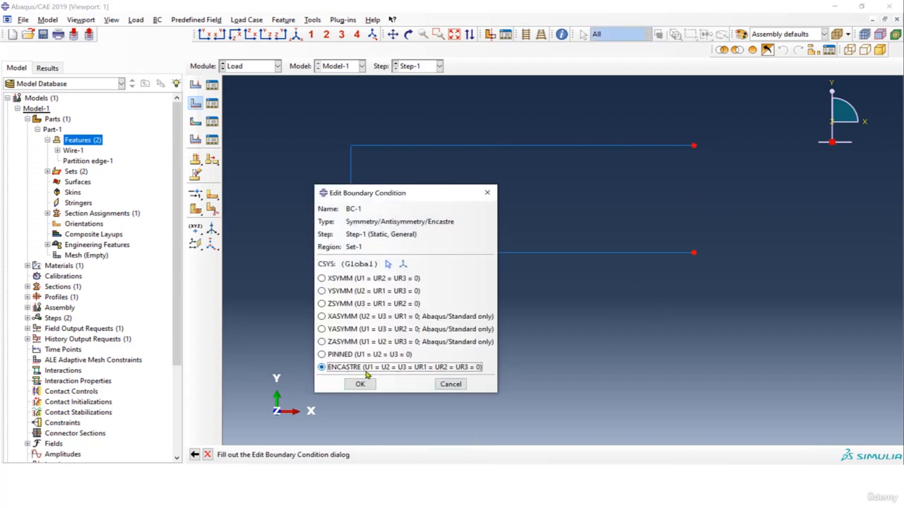
click(367, 355)
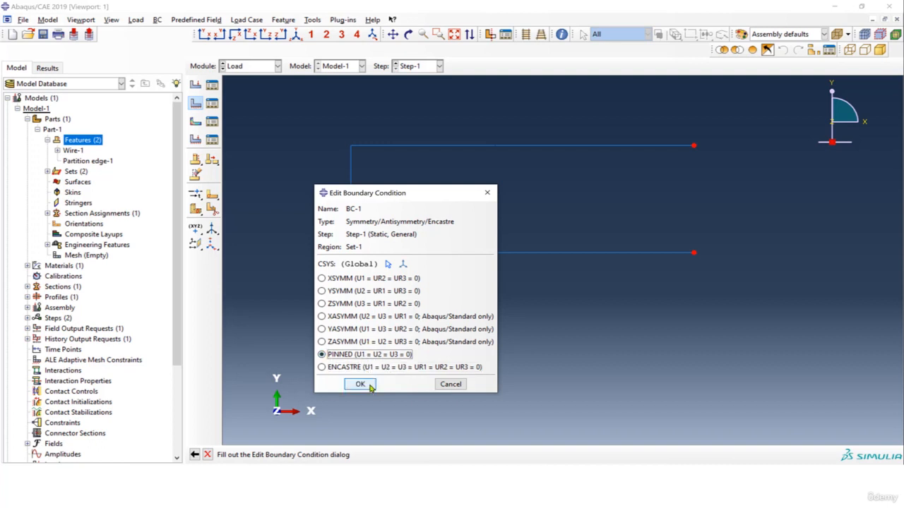
click(360, 385)
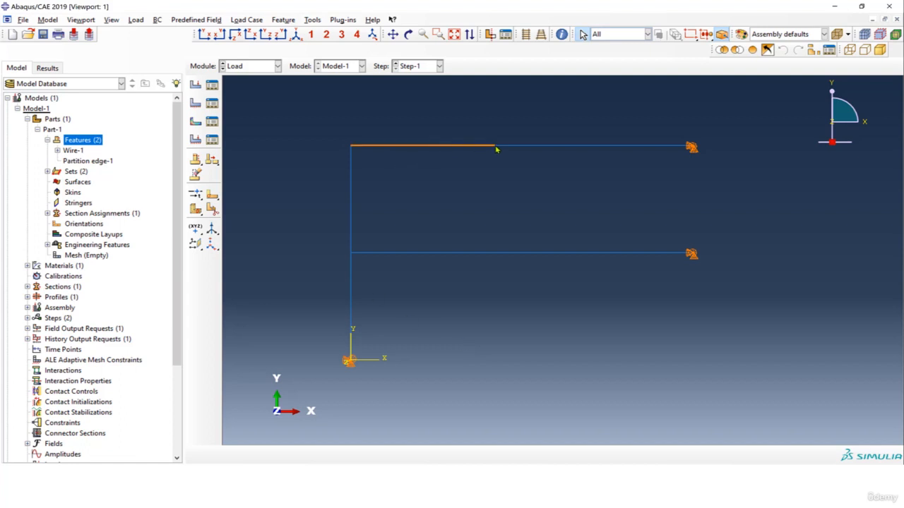
Create a concentrated force load in Step-1 at the partition point on the upper beam
click(202, 103)
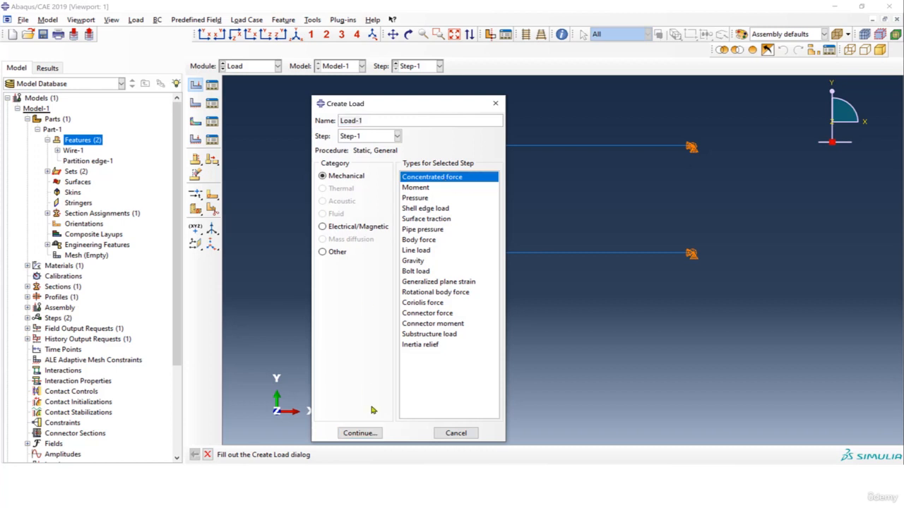
click(360, 434)
click(494, 145)
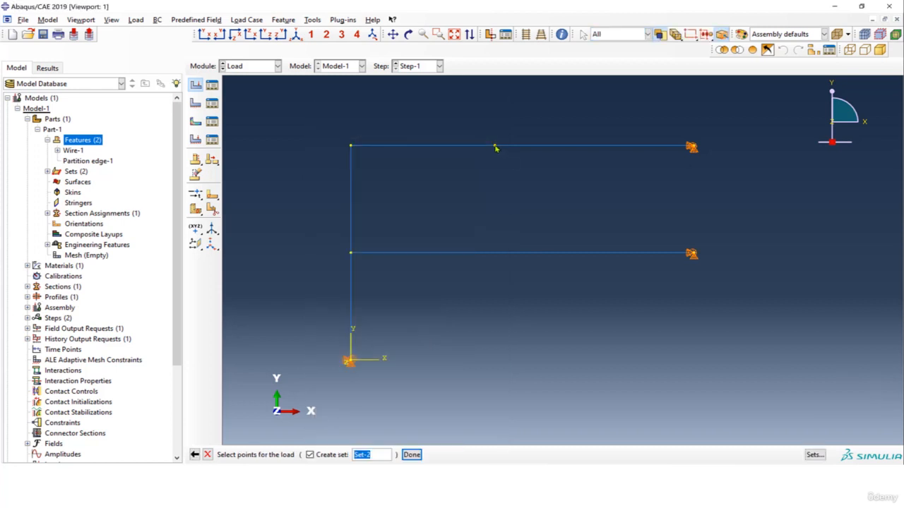
click(411, 455)
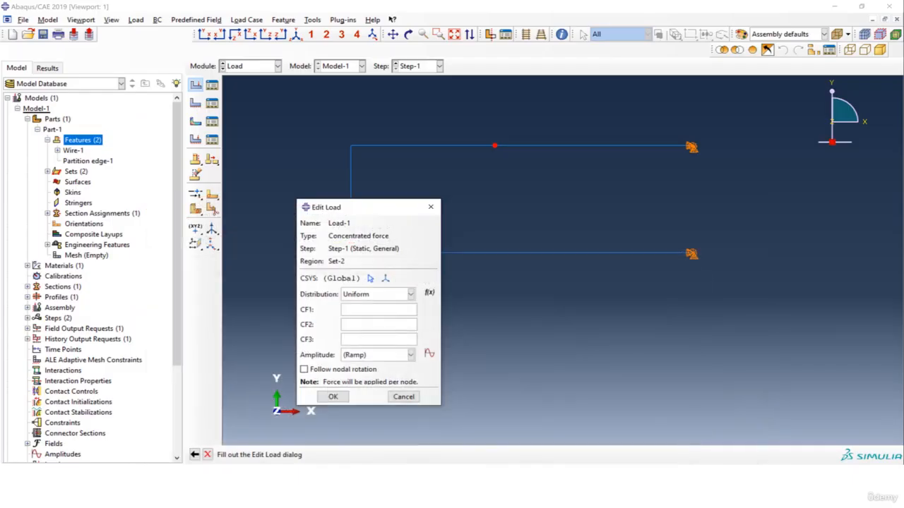
Define the concentrated force as 10000 downward in the CF2 direction, with CF1 and CF3 set to 0
click(355, 311)
text(0)
click(362, 339)
text(0)
click(366, 327)
text(10000)
drag(362, 324, 351, 324)
click(342, 399)
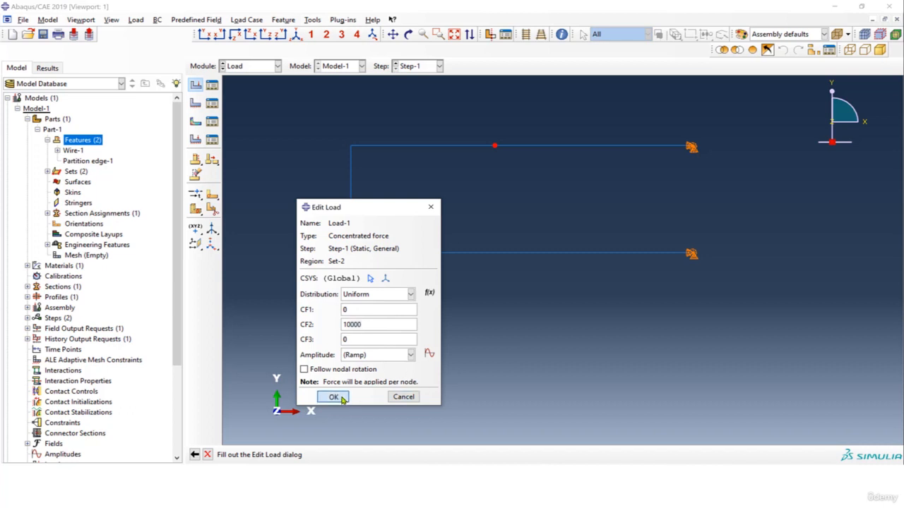
click(368, 324)
drag(365, 209, 357, 183)
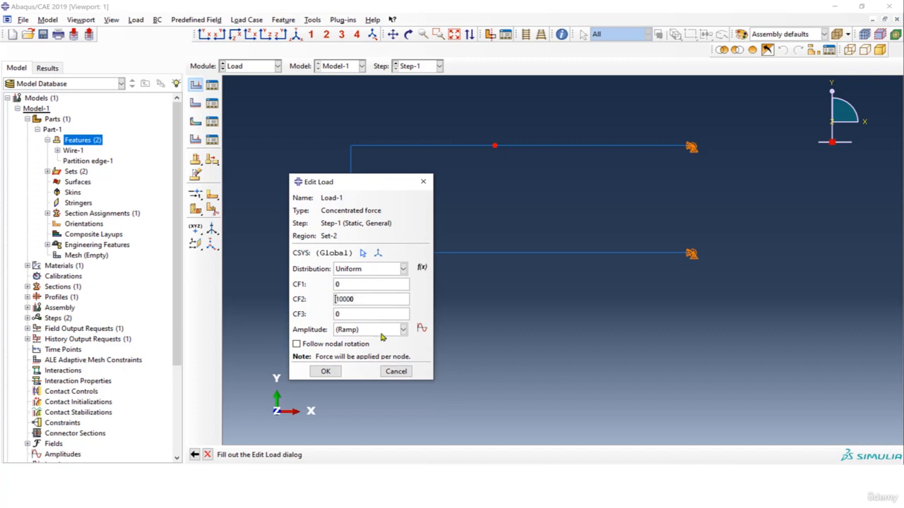
click(331, 372)
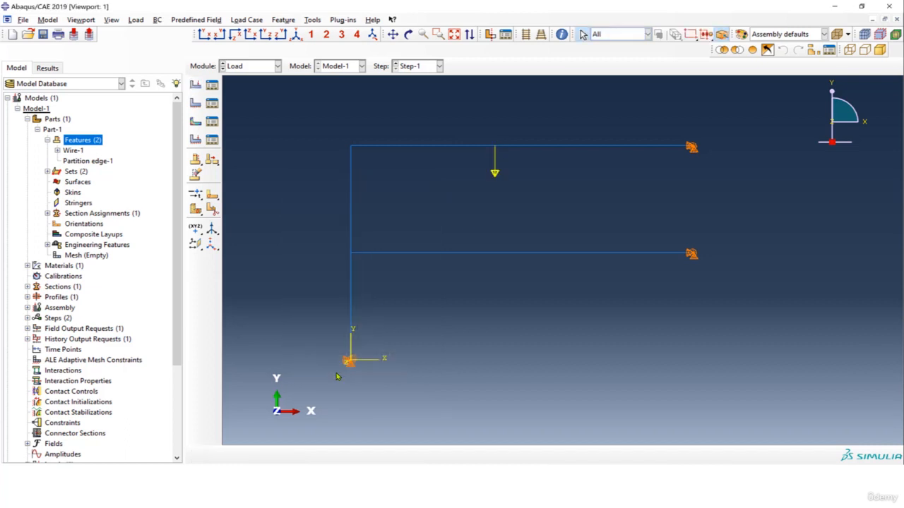
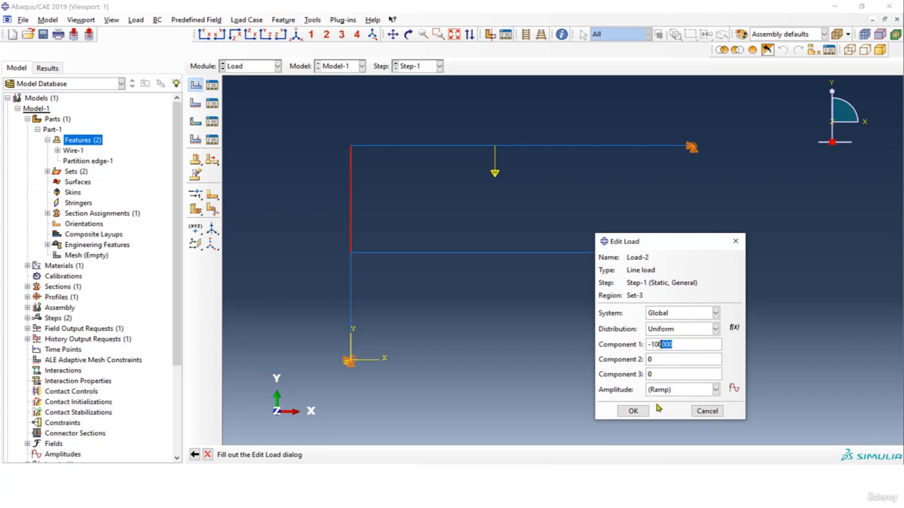
Set Component 1 of the upper column segment's line load to 100000 and apply the load
click(650, 345)
key(BackSpace)
click(633, 411)
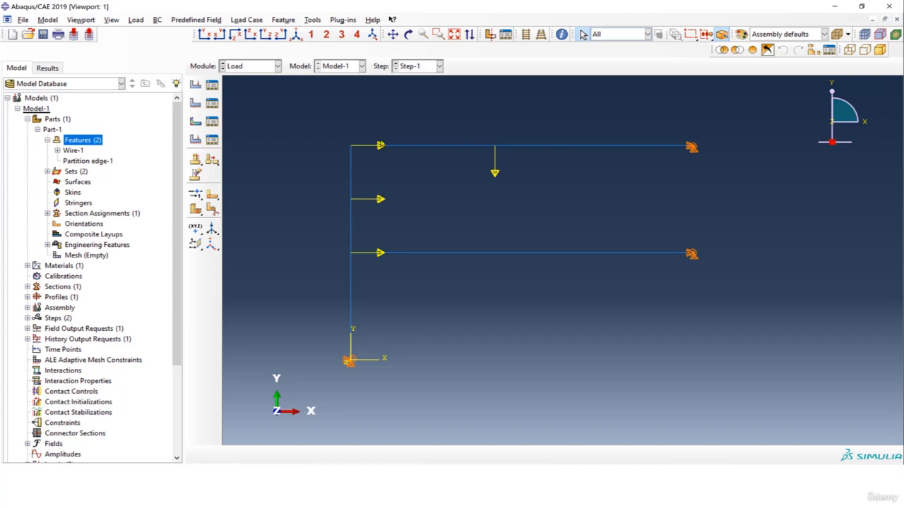
Switch to the Basic-Example-5 slide in PowerPoint, check the distributed load magnitudes and units, and return to Abaqus
click(381, 147)
click(429, 406)
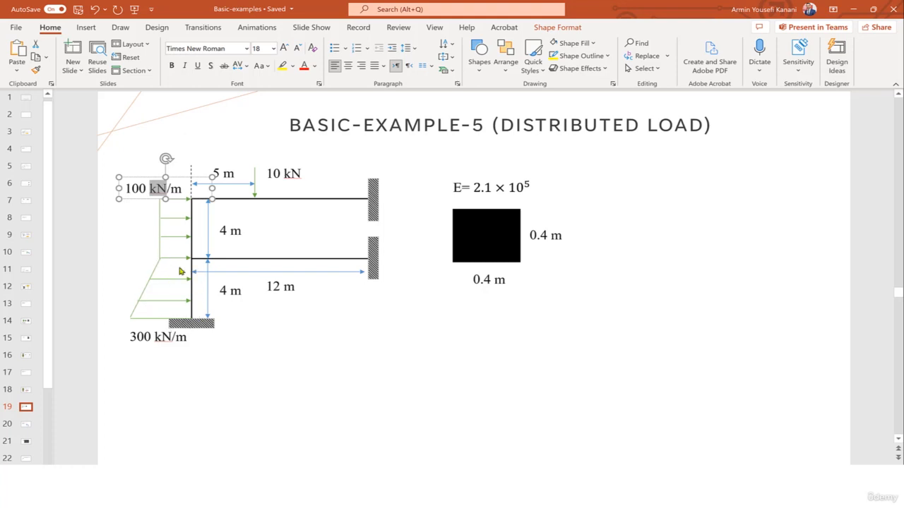
click(854, 10)
Create a line load in Step-1 on the lower column segment
click(195, 86)
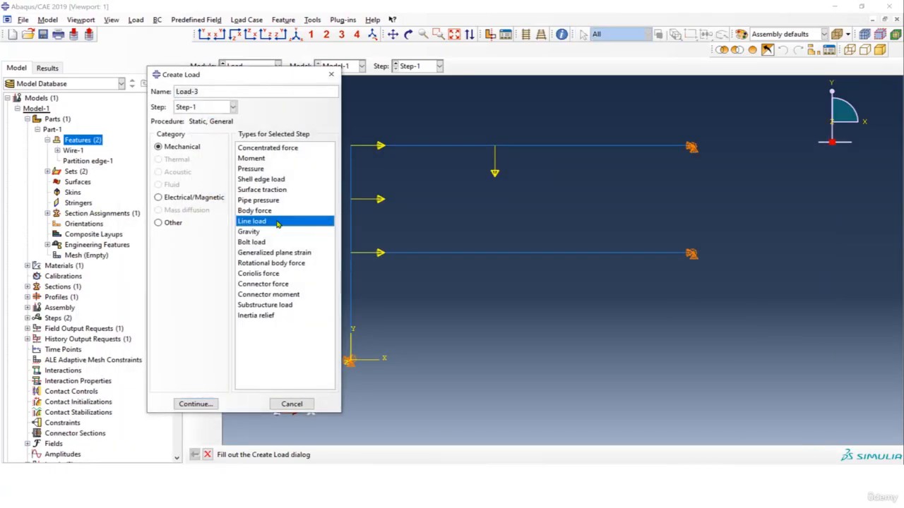
click(200, 404)
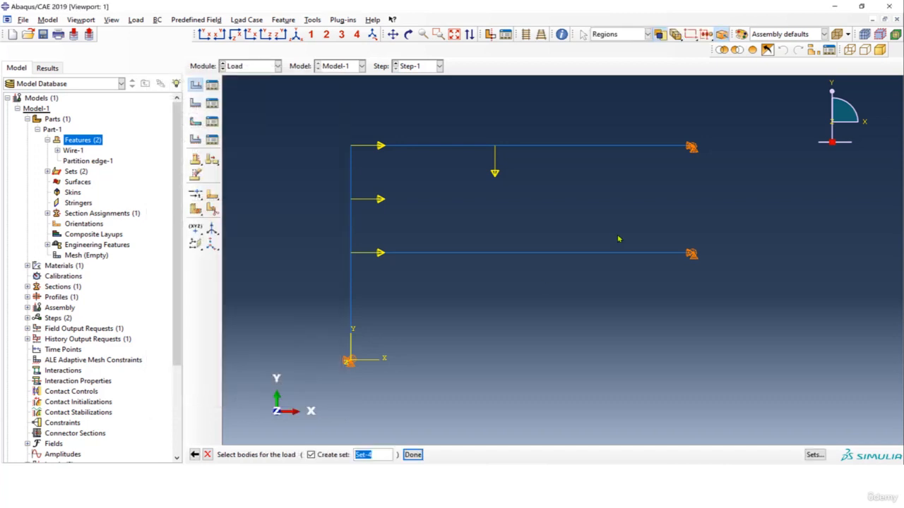
click(352, 273)
click(412, 455)
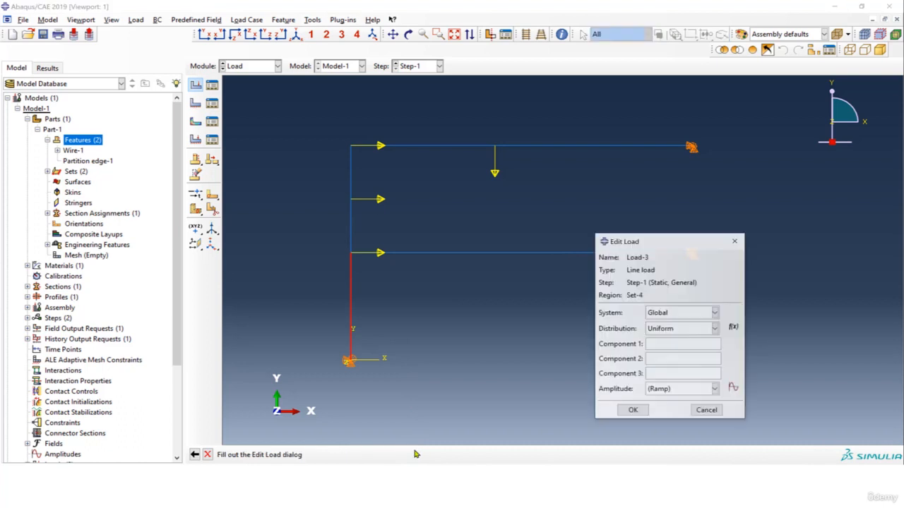
Start an expression-type analytical field named AnalyticalField-1 for the lower column's line load, ready for its expression
drag(670, 242, 555, 150)
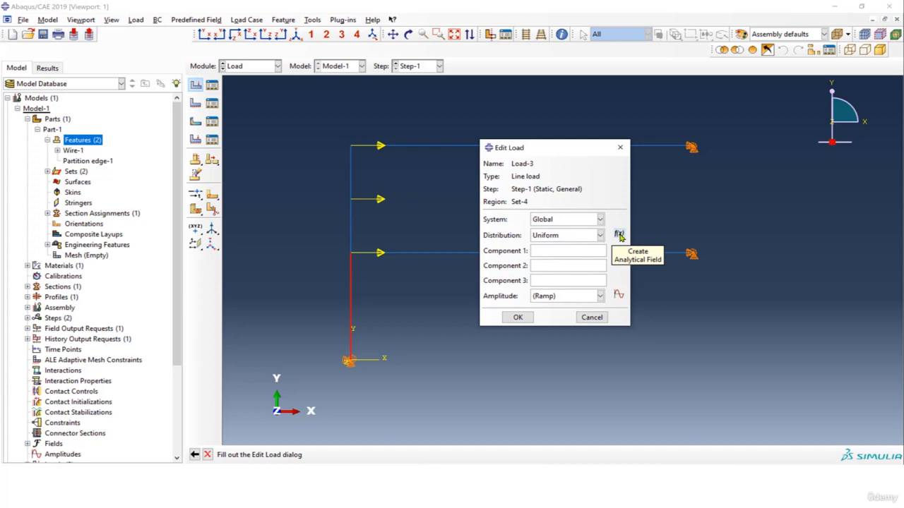
click(619, 235)
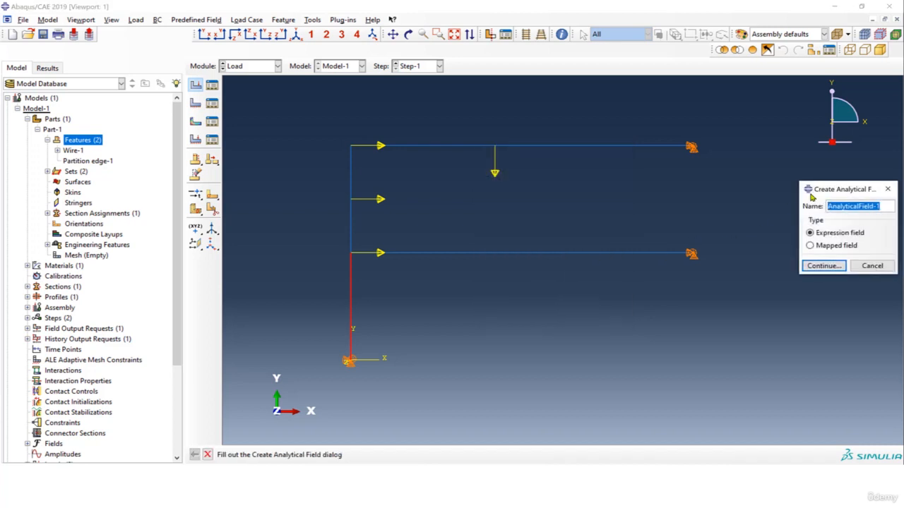
drag(828, 184, 755, 152)
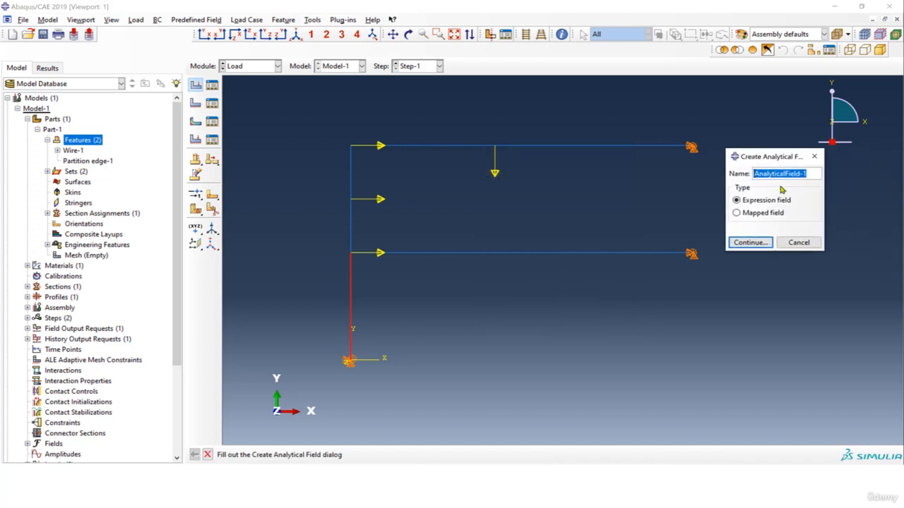
click(766, 244)
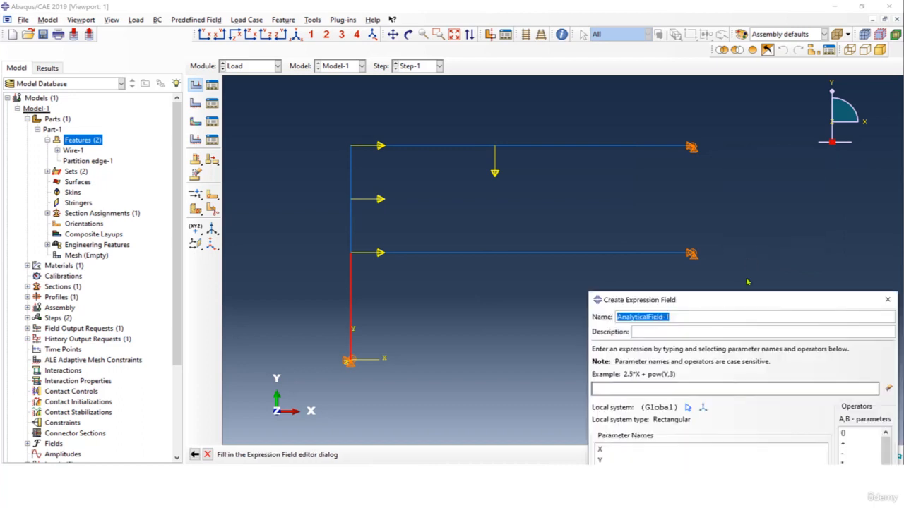
drag(742, 292, 599, 105)
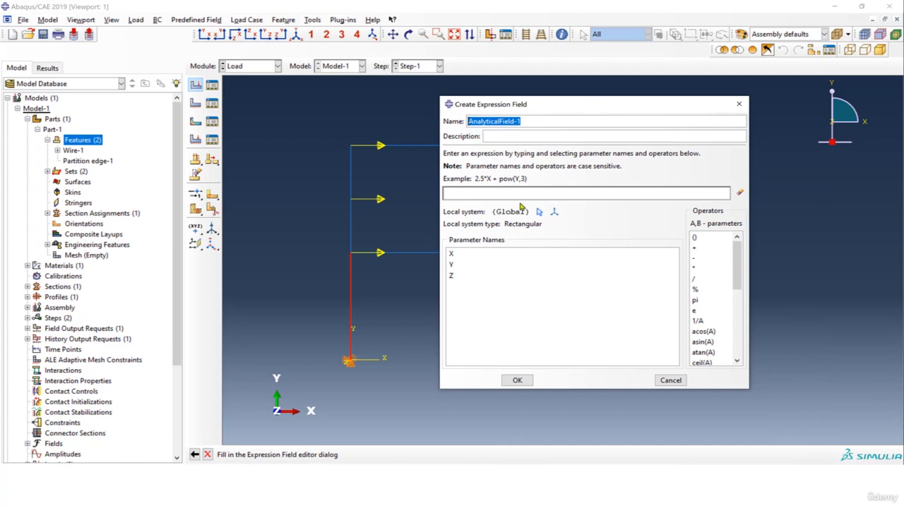
click(484, 194)
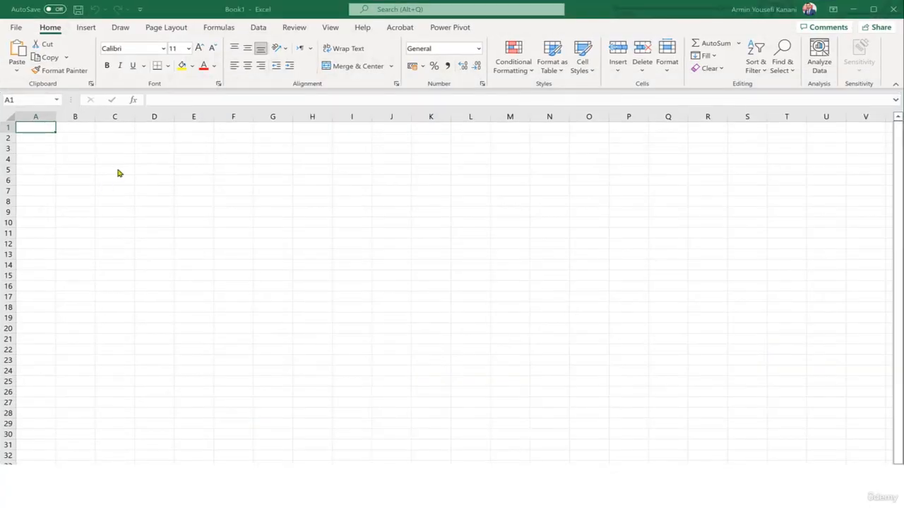
In a blank Excel workbook, enter the load points 0, 300 in E1:F1 and 4, 100 in E2:F2
click(113, 128)
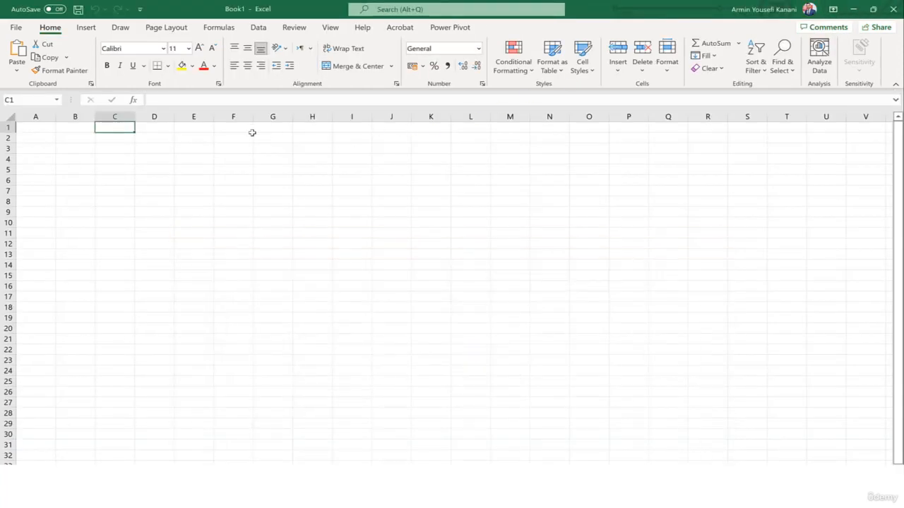
click(185, 126)
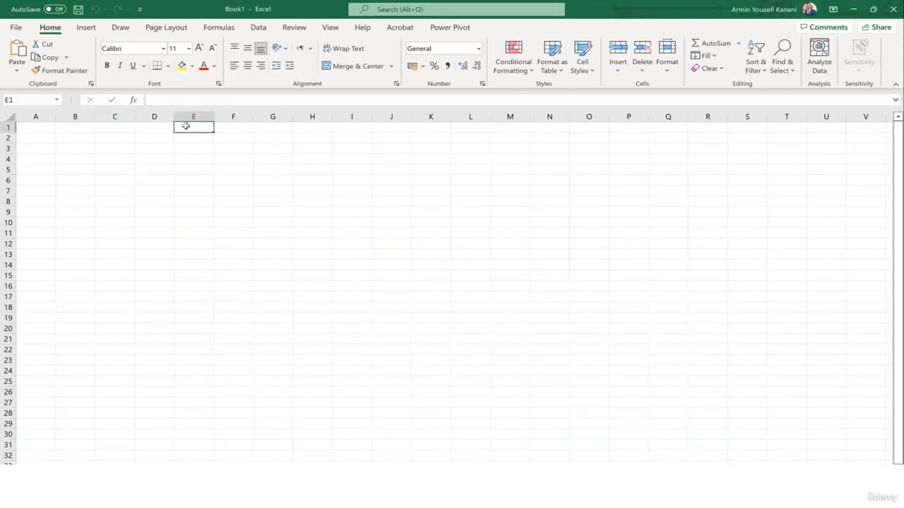
text(0)
key(Tab)
text(300)
click(185, 125)
key(Return)
text(4)
key(Tab)
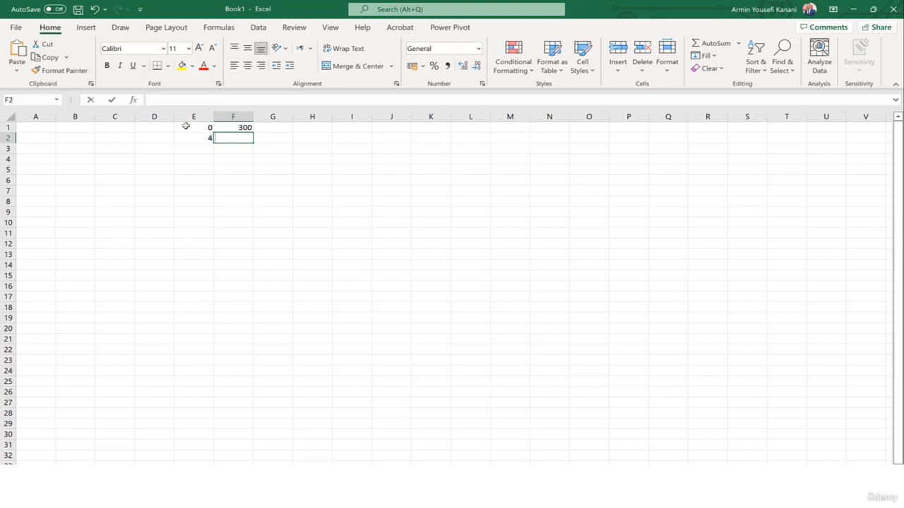
text(100)
click(273, 224)
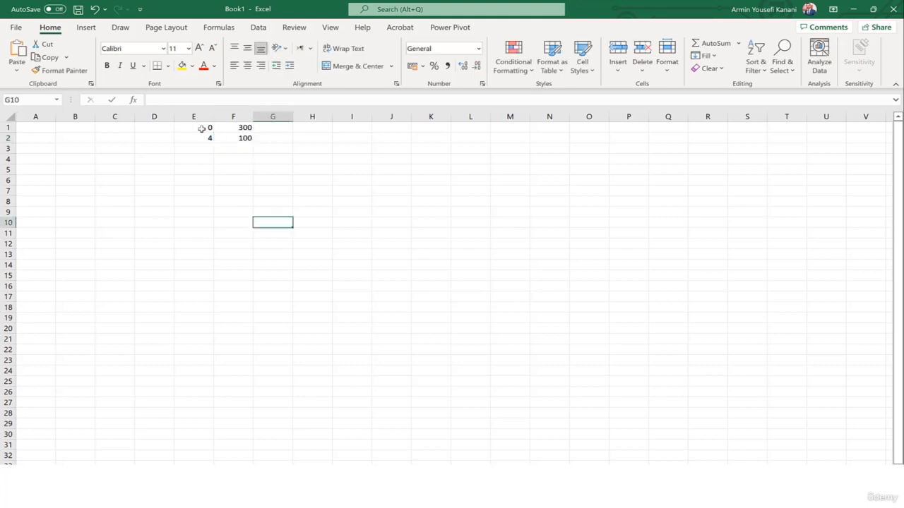
Insert a scatter chart with straight lines from E1:F2 and place it below the data
drag(201, 129, 238, 138)
click(86, 26)
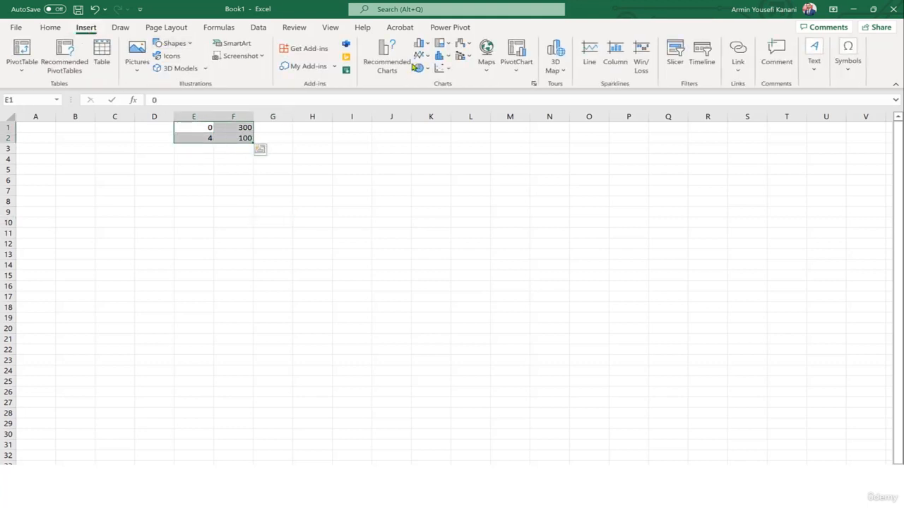
click(439, 67)
click(516, 105)
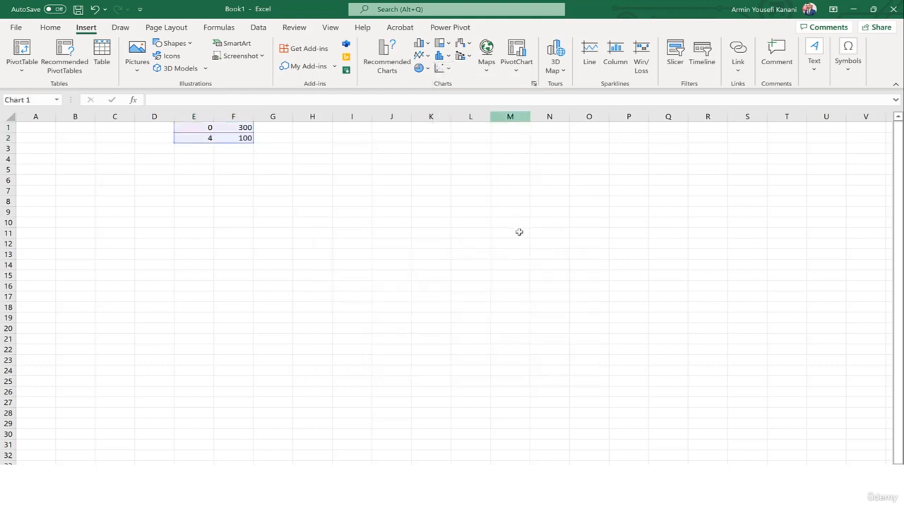
drag(514, 234, 502, 196)
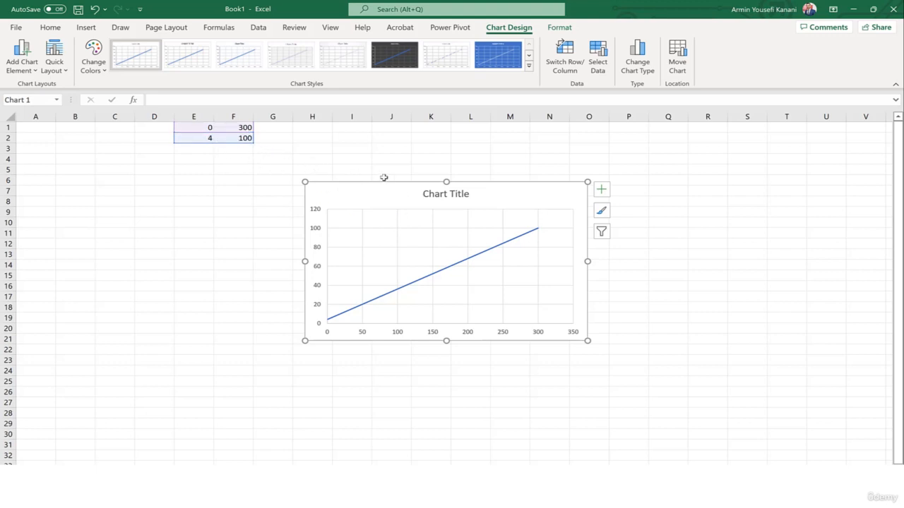
Edit the chart's data series so that its X values come from E1:E2
click(602, 64)
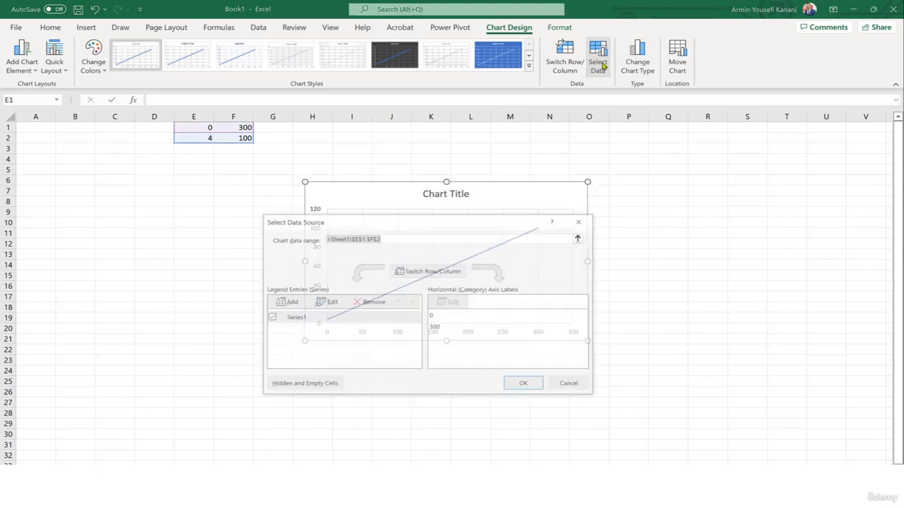
drag(473, 226, 666, 160)
click(506, 267)
click(487, 251)
click(375, 308)
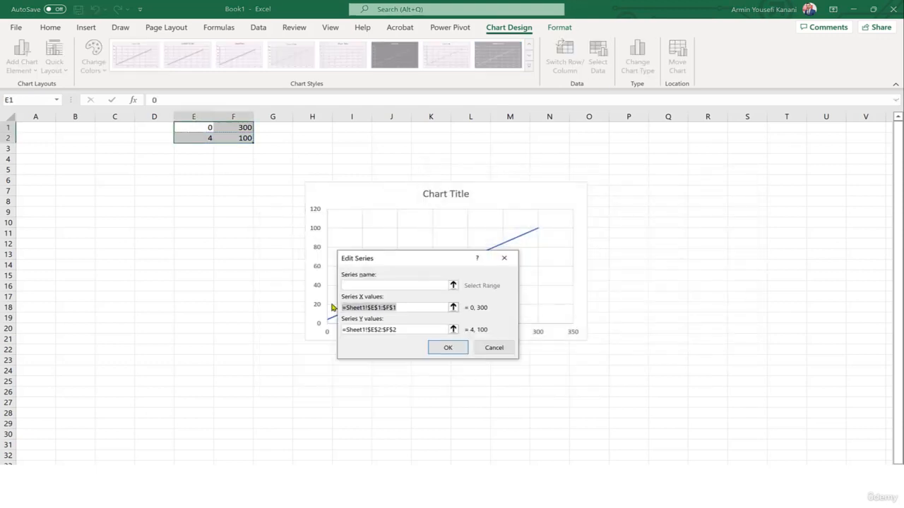
click(200, 129)
drag(200, 134, 203, 139)
Set the series' Y values to F1:F2, apply the data source changes, and enlarge the chart
click(458, 333)
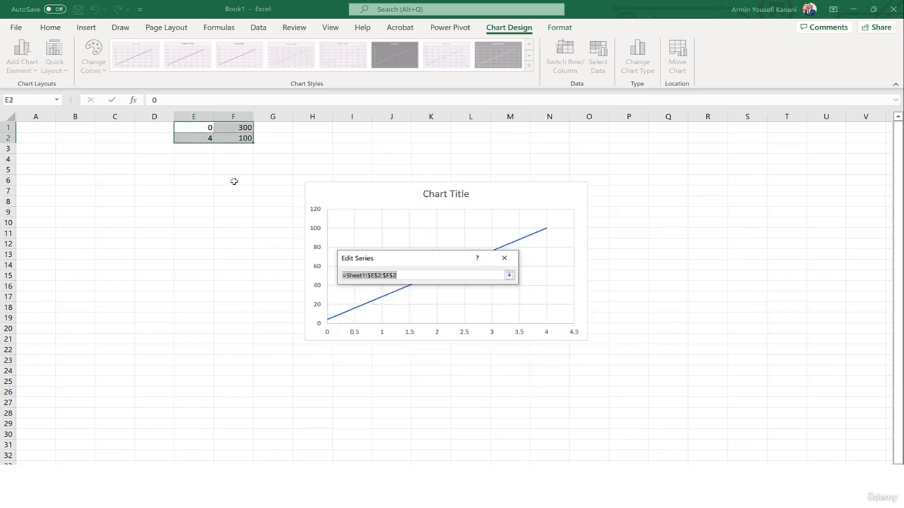
drag(401, 276, 340, 276)
key(BackSpace)
drag(245, 128, 247, 138)
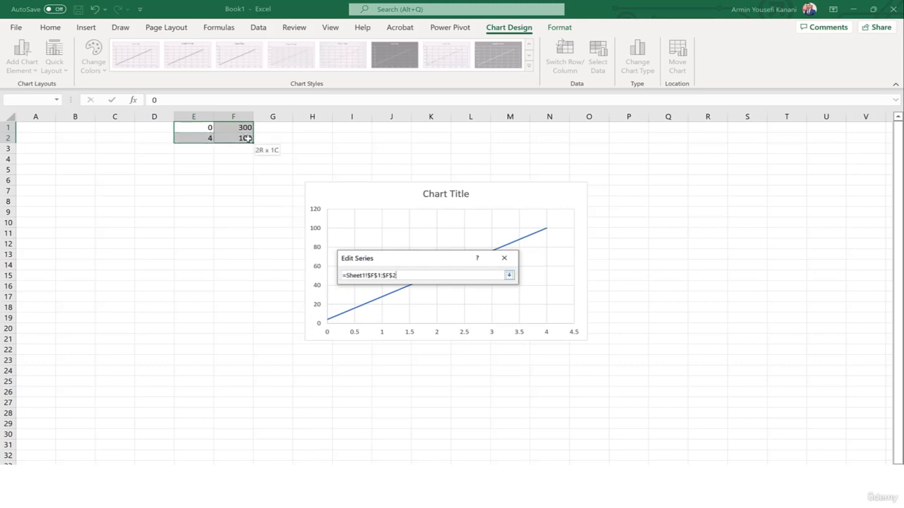
click(509, 276)
drag(430, 262, 686, 155)
click(703, 248)
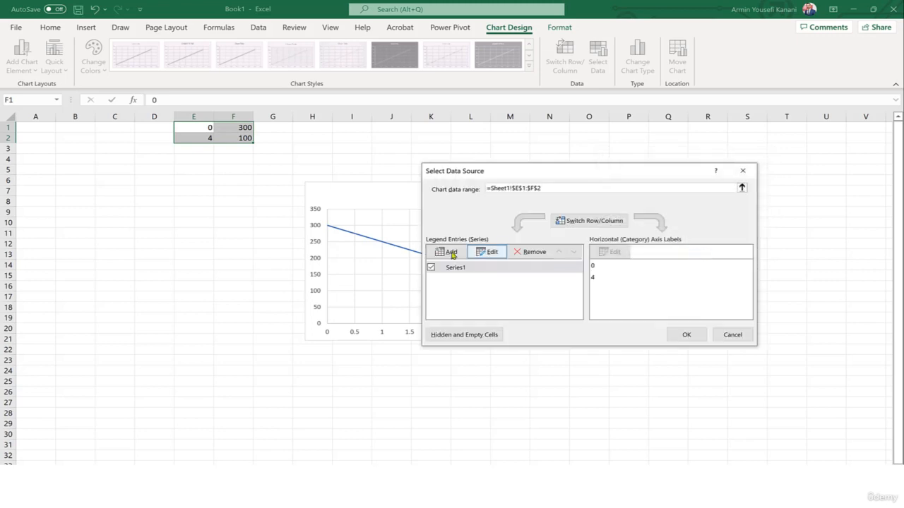
click(686, 333)
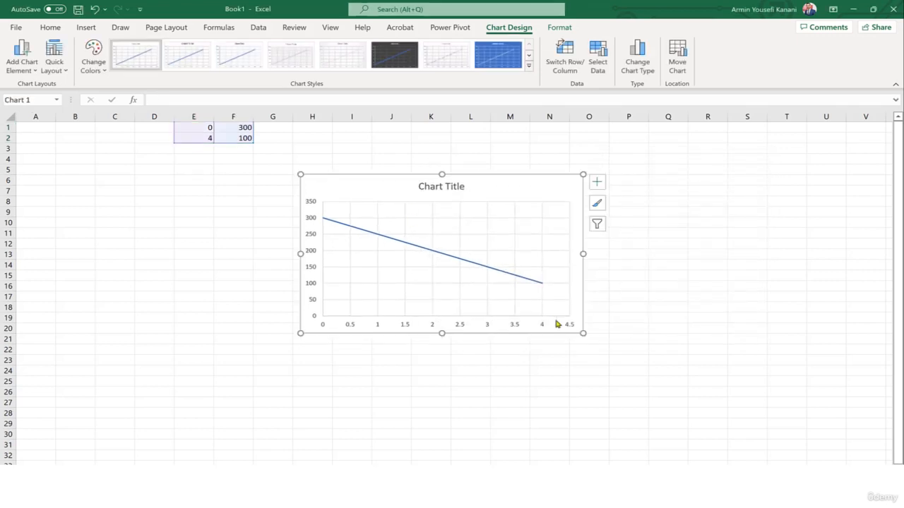
drag(583, 333, 665, 371)
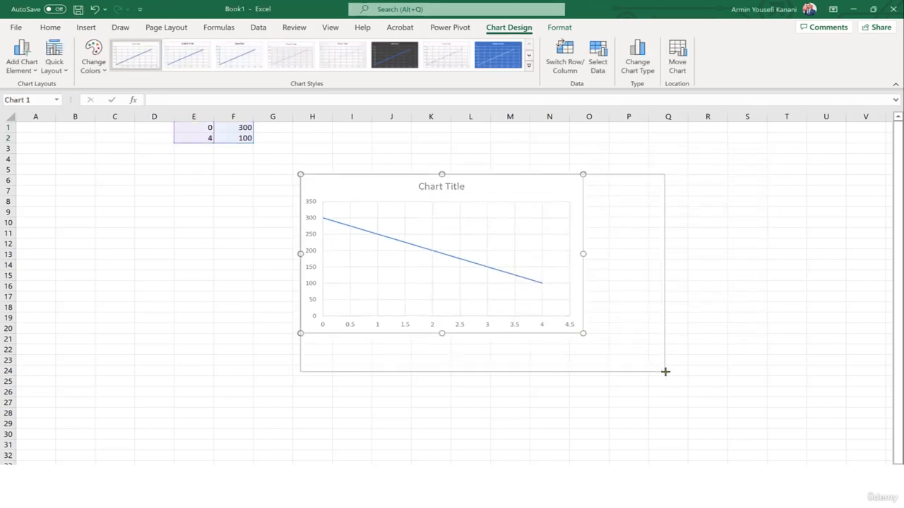
click(342, 233)
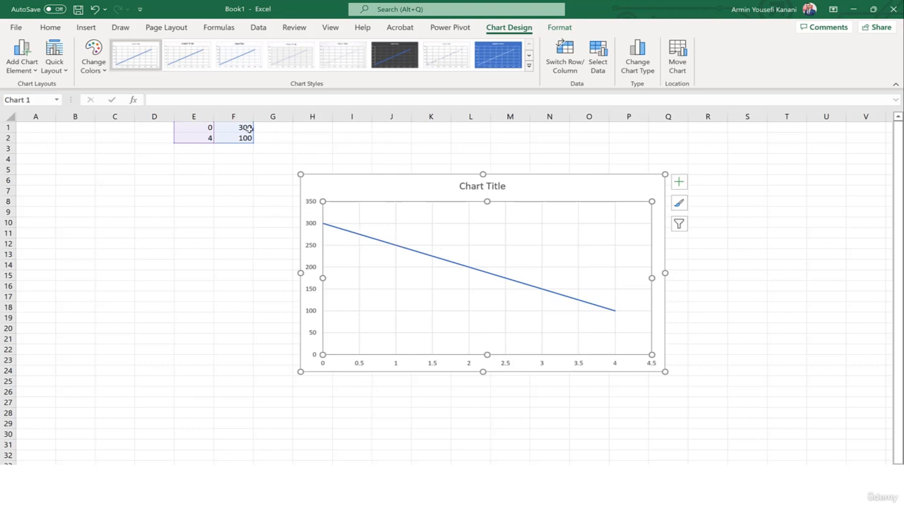
Insert a row above the data and add the headings X in E1 and y (FORCE) in F1
click(6, 127)
right_click(6, 127)
key(Escape)
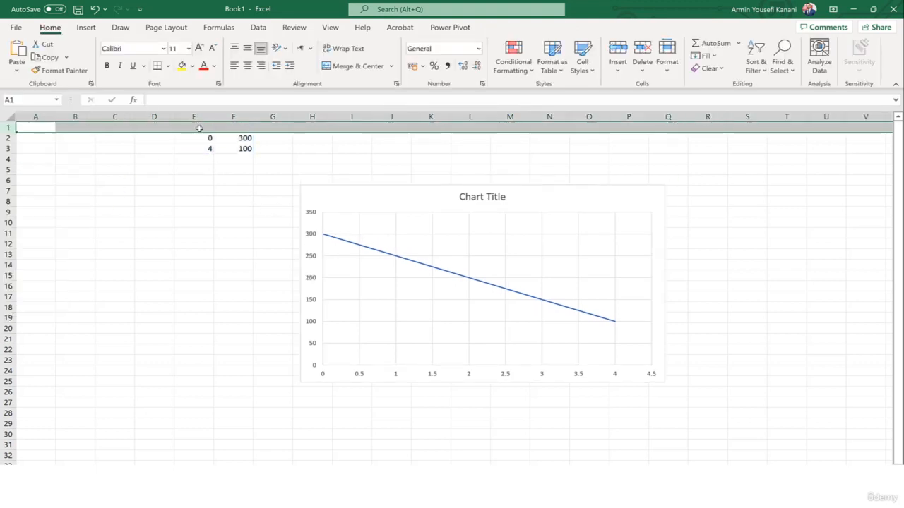
click(200, 127)
text(x)
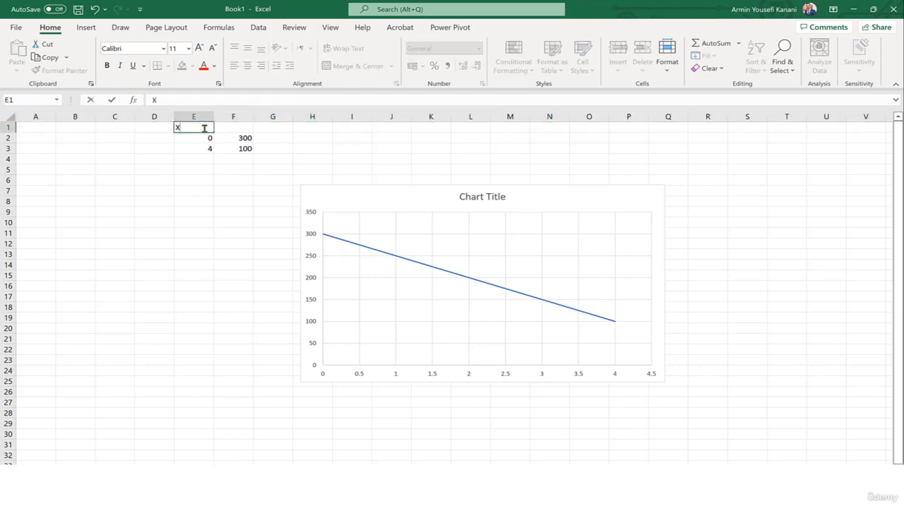
click(236, 127)
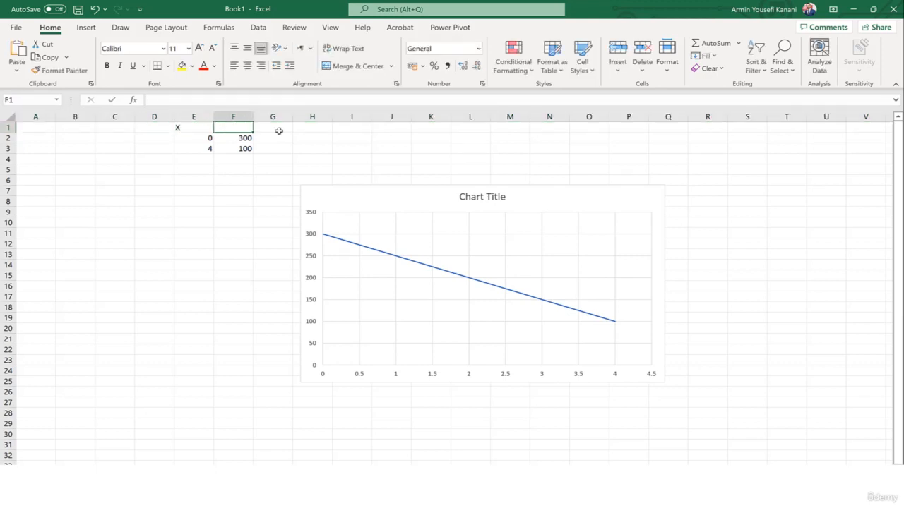
text(y (FORCE)
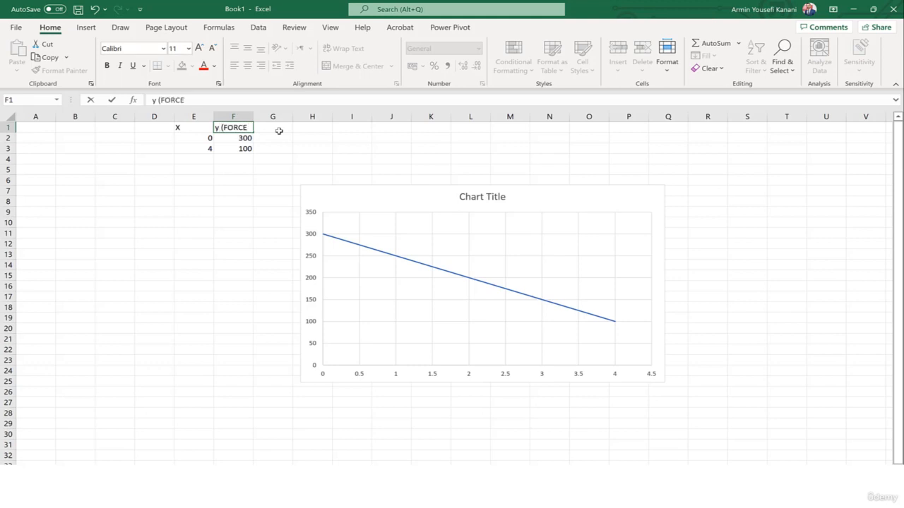
Change the E1 heading to X (DISTANCE) and widen columns E and F to fit the headings
click(197, 128)
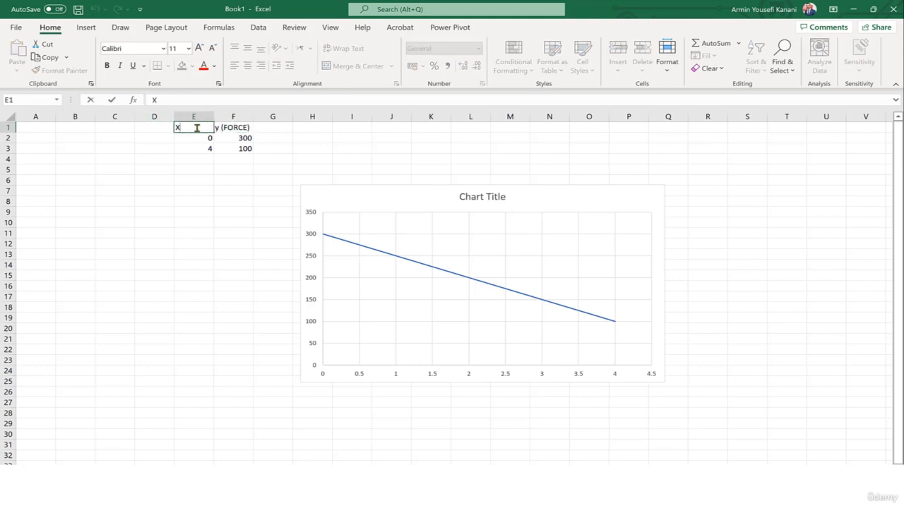
text(X (DUS)
text(ISTANCE)
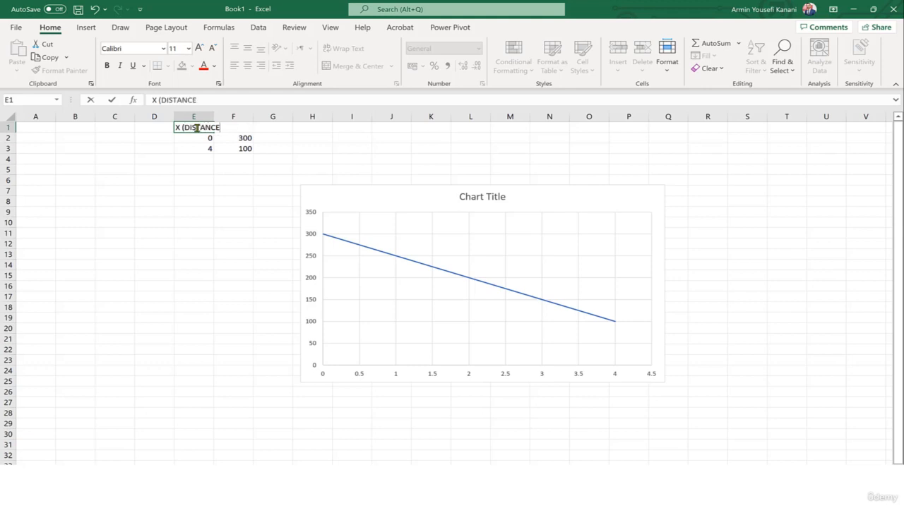
text())
click(216, 189)
drag(214, 116, 283, 117)
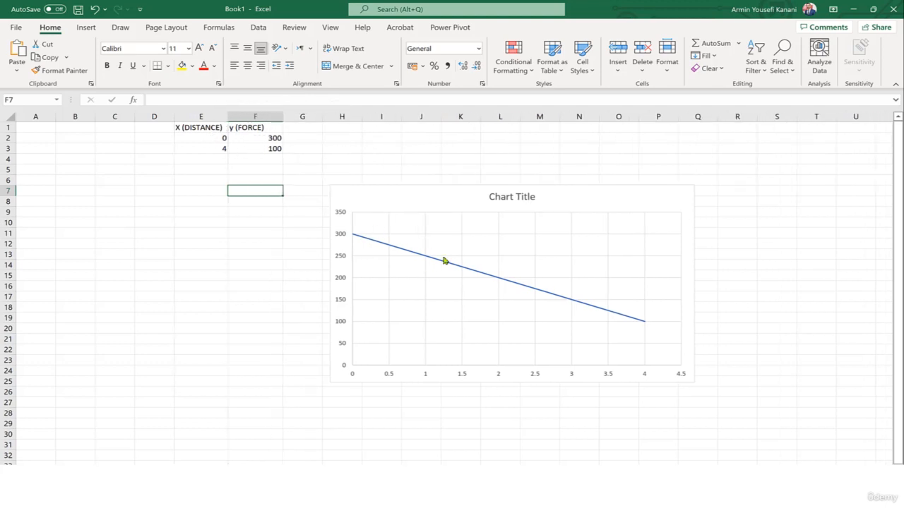
Add a linear trendline to the chart series, display its equation on the chart, and place the equation just below the line
drag(394, 185, 353, 172)
right_click(404, 249)
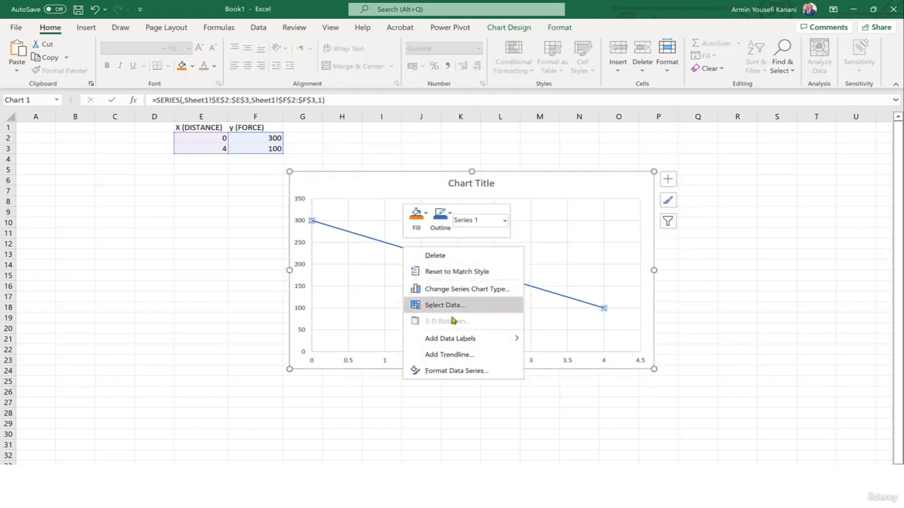
click(466, 355)
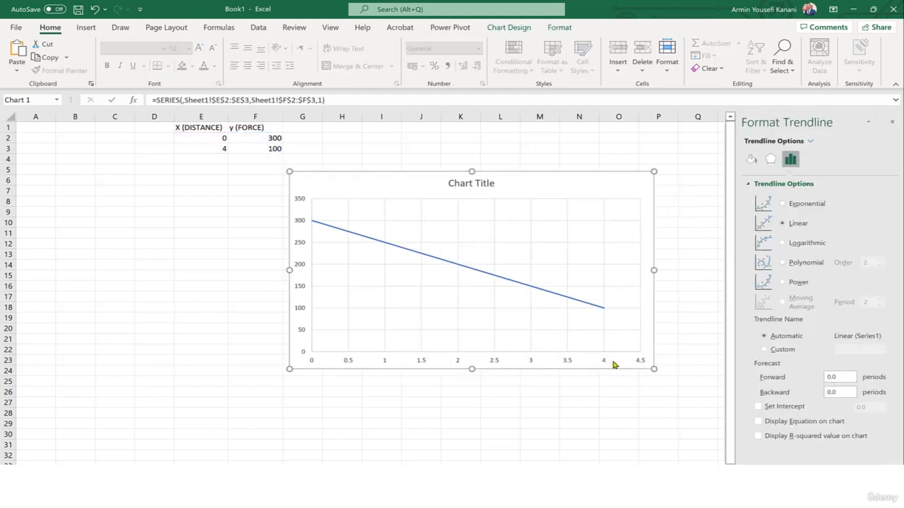
click(798, 422)
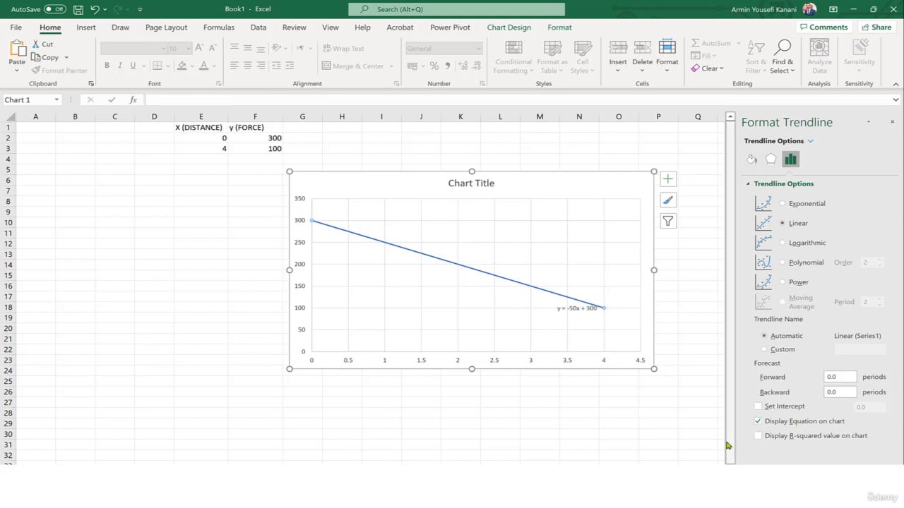
click(585, 310)
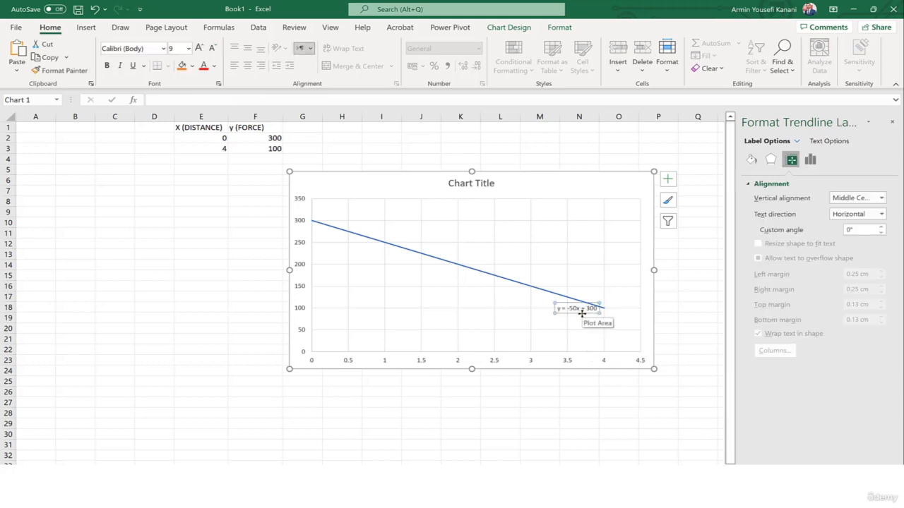
drag(581, 314, 546, 323)
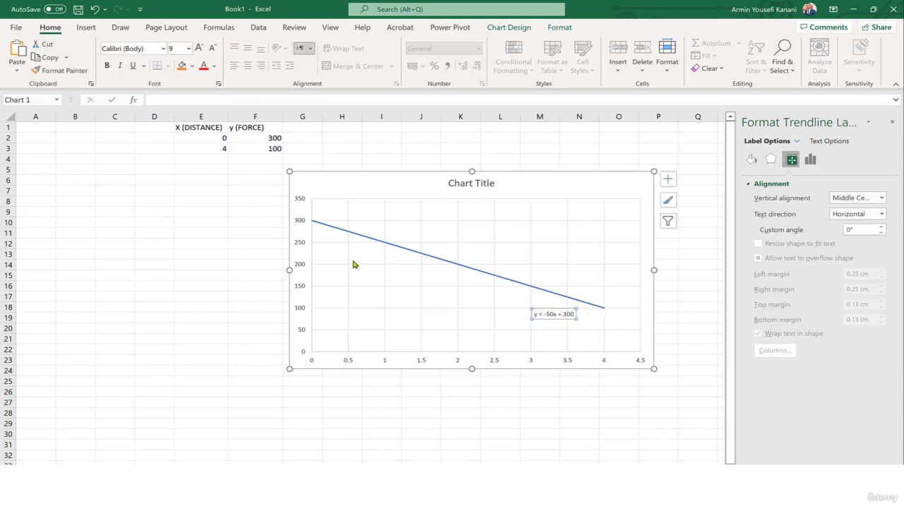
Change the force values to 300000 in F2 and 100000 in F3
click(278, 138)
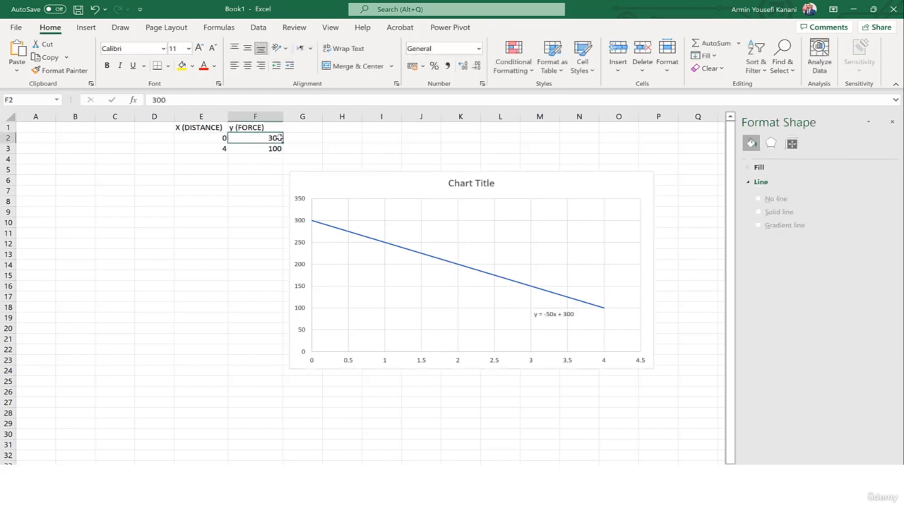
double_click(280, 138)
text(000)
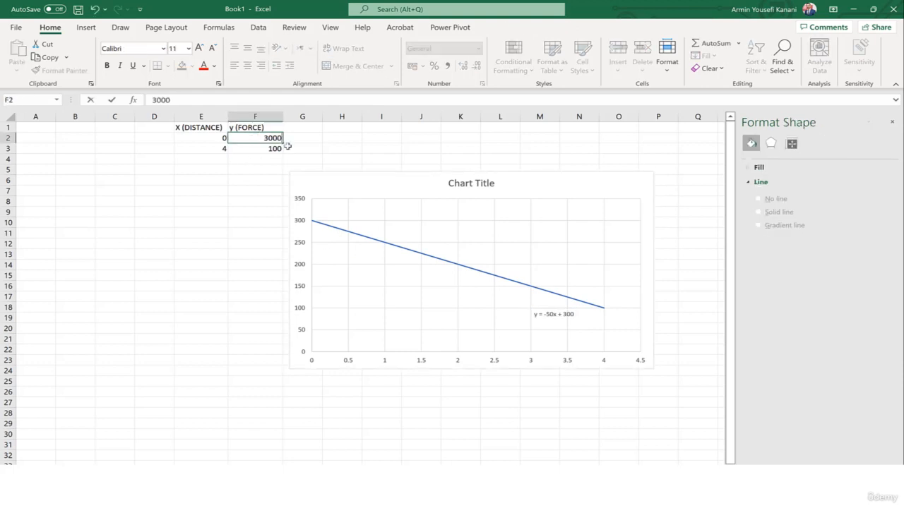
click(275, 148)
text(000)
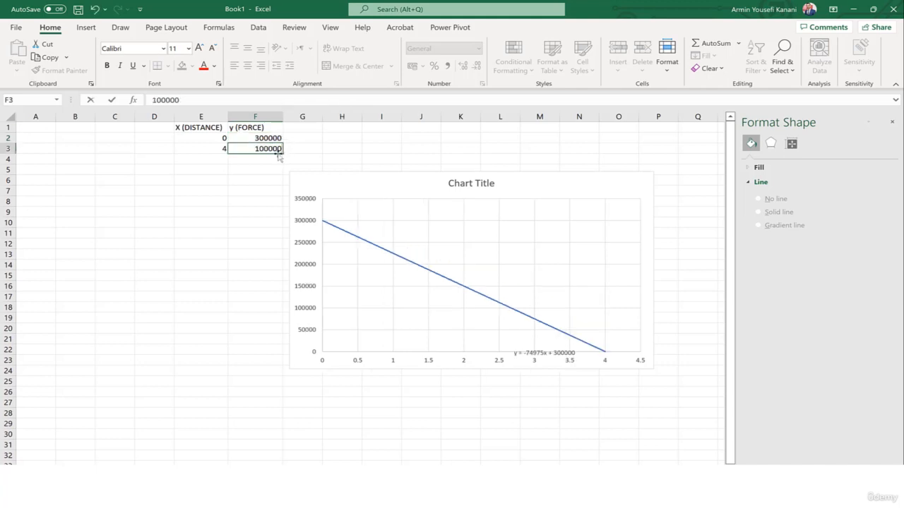
click(262, 189)
Copy the right-hand side of the trendline equation and paste it as the expression of the new expression field in Abaqus
click(535, 318)
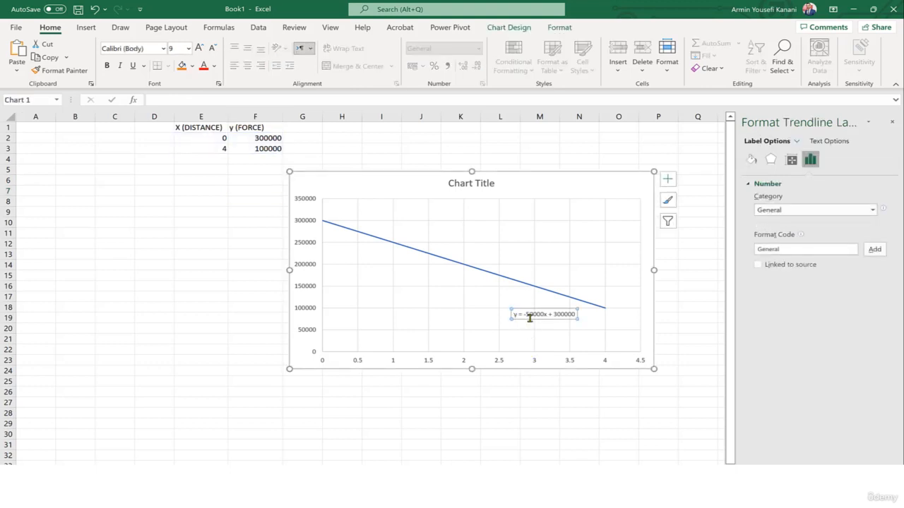
drag(525, 315, 575, 315)
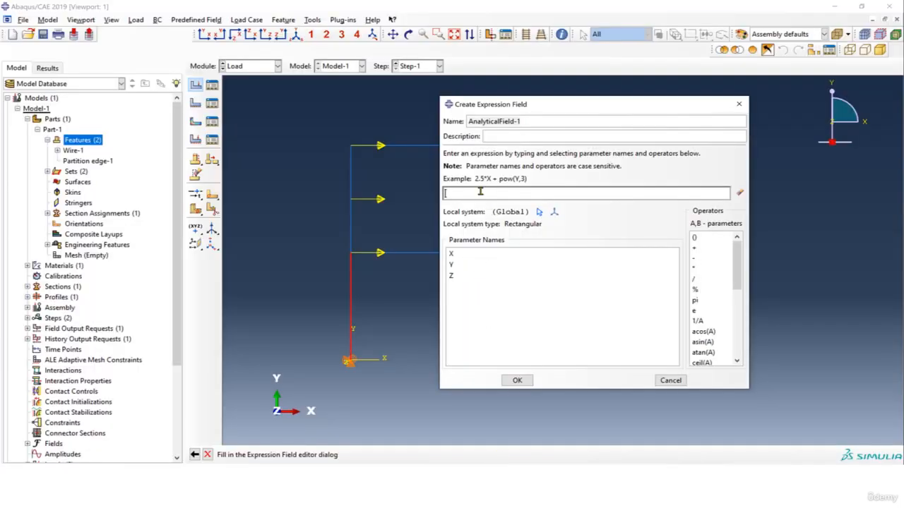
text(-50000x + 300000)
Edit the field expression to -50000 * Y + 300000, using the Y parameter, and create the analytical field
click(469, 193)
click(465, 193)
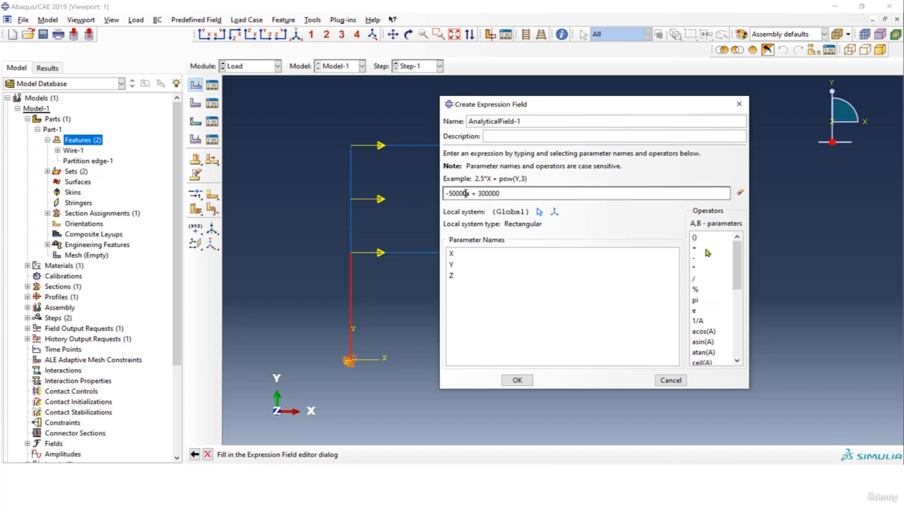
double_click(699, 268)
drag(549, 110, 600, 104)
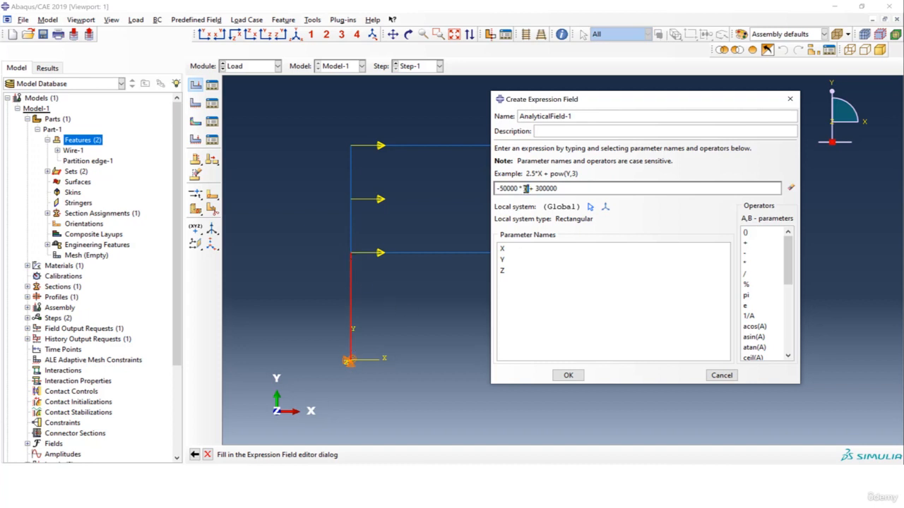
key(BackSpace)
double_click(517, 260)
key(BackSpace)
drag(545, 188, 557, 188)
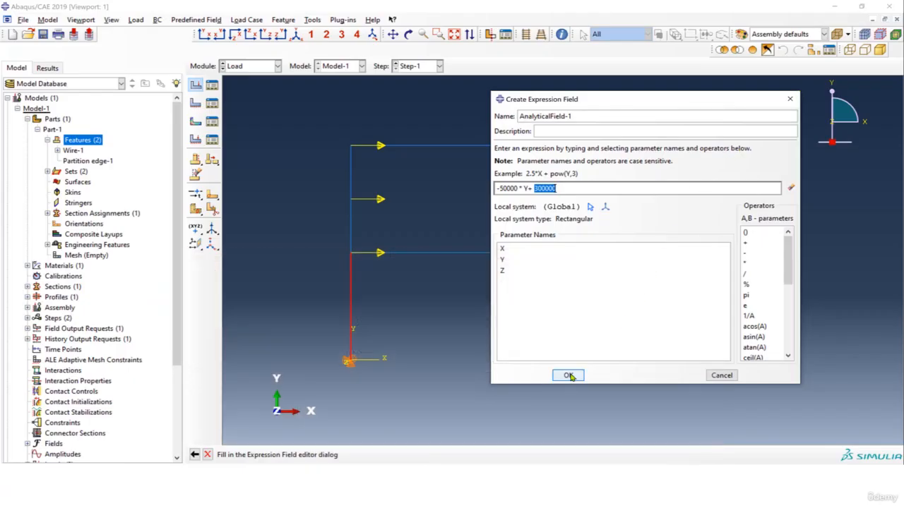
click(569, 376)
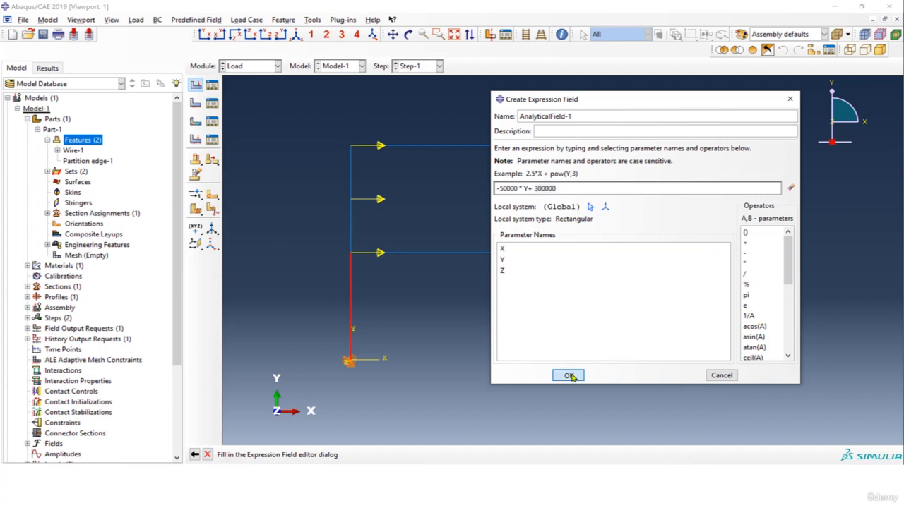
Set the Load-3 line load's distribution to AnalyticalField-1 with components 1, 0 and 0, and apply the load
click(583, 236)
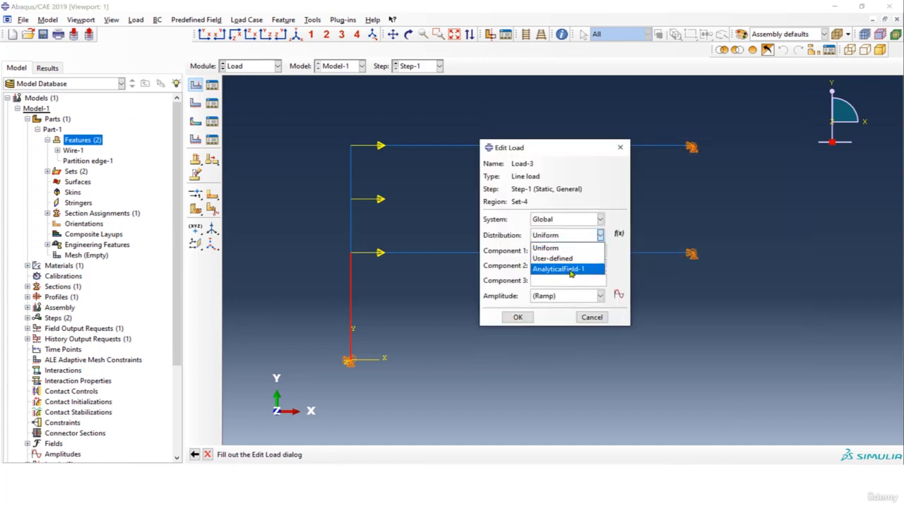
click(570, 271)
click(552, 266)
text(0)
click(557, 281)
text(0)
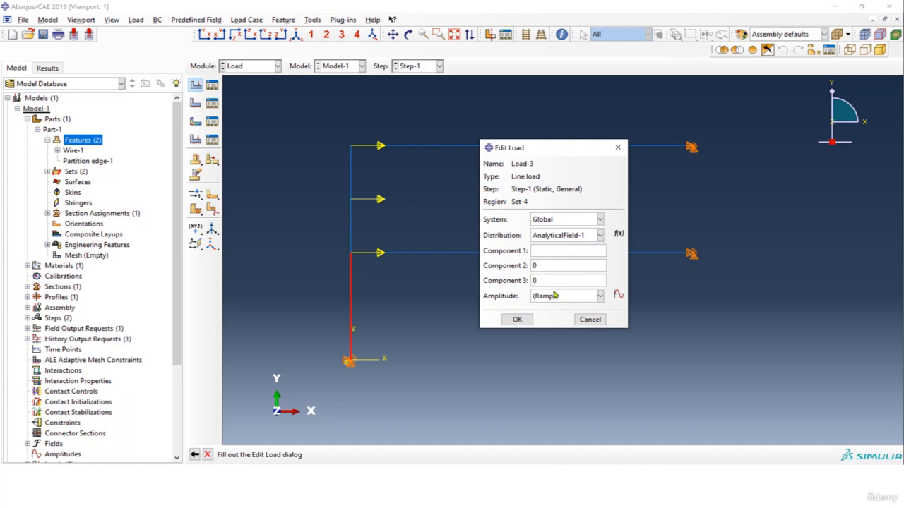
click(550, 252)
text(1)
drag(540, 252, 531, 251)
click(517, 321)
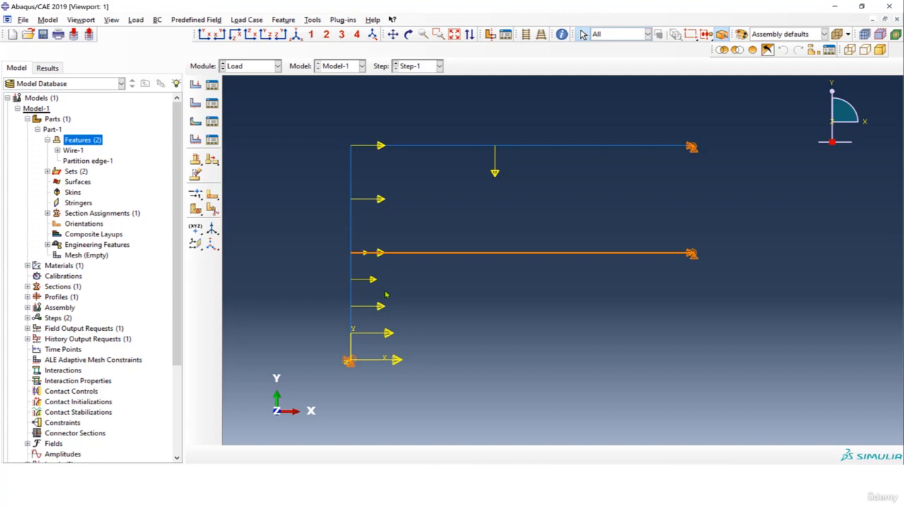
Switch to the Mesh module and display Part-1 instead of the assembly
scroll(512, 314, down, 1)
scroll(505, 315, down, 1)
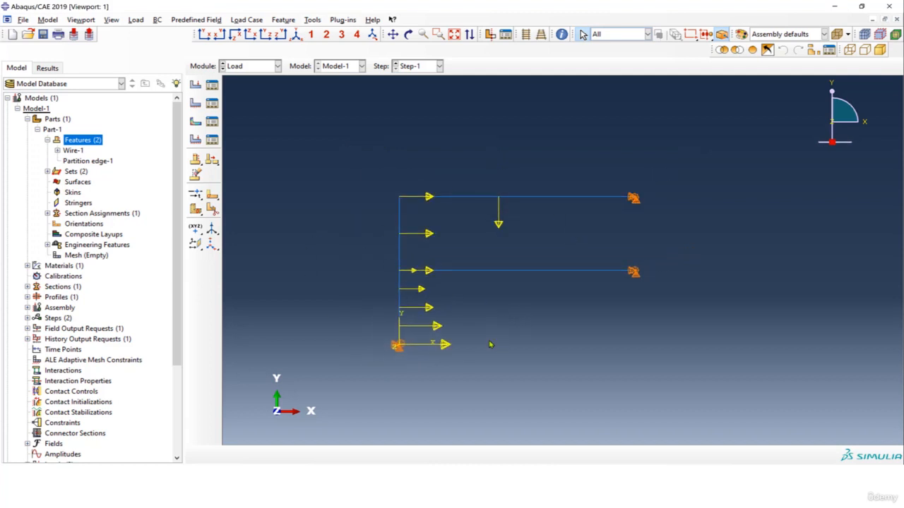
scroll(495, 363, up, 1)
click(259, 69)
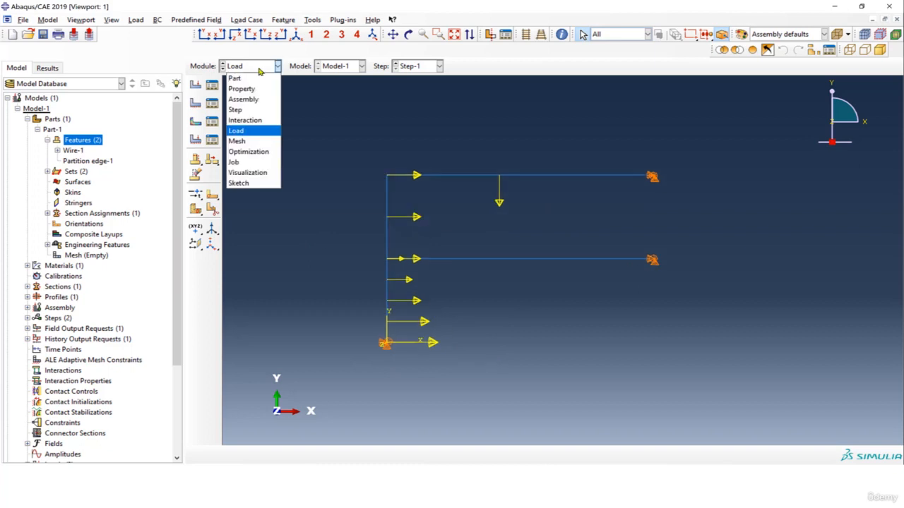
click(254, 143)
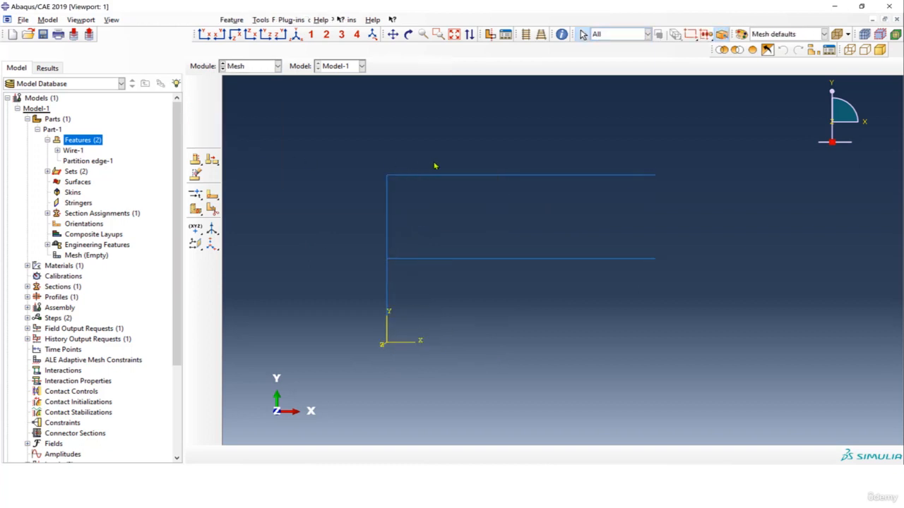
click(445, 66)
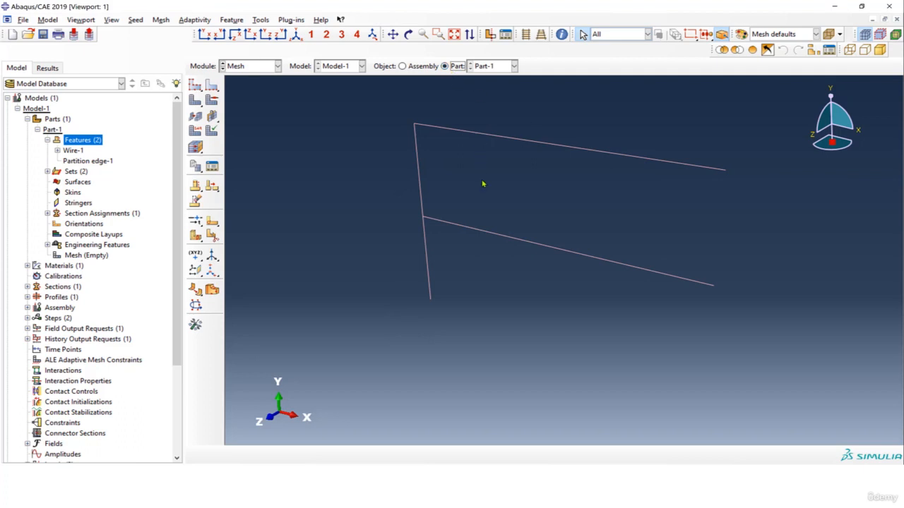
Seed all edges of the frame with an approximate element size of 0.5 and mesh the part
drag(319, 98, 727, 345)
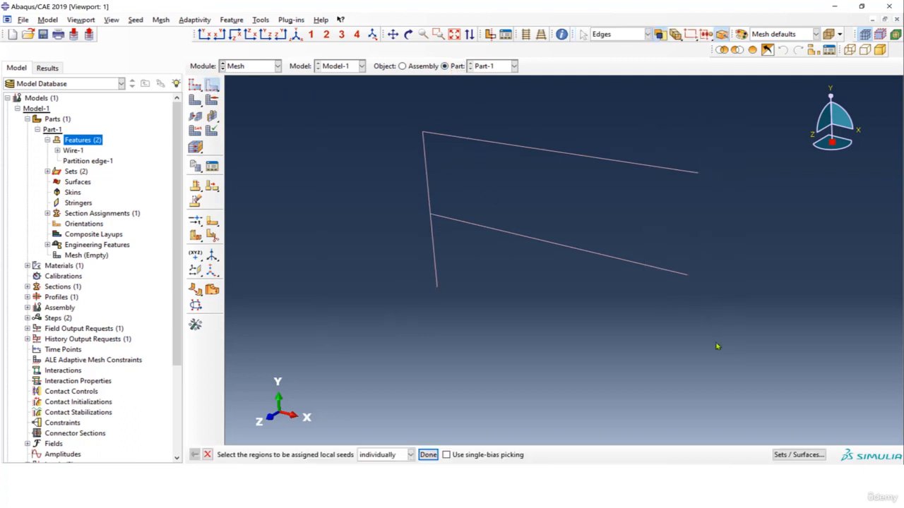
click(429, 455)
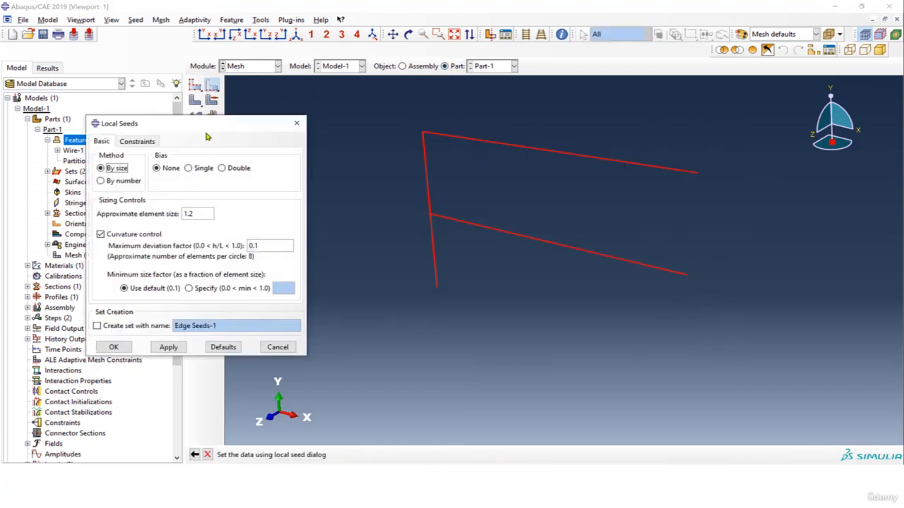
drag(246, 126, 287, 114)
click(209, 335)
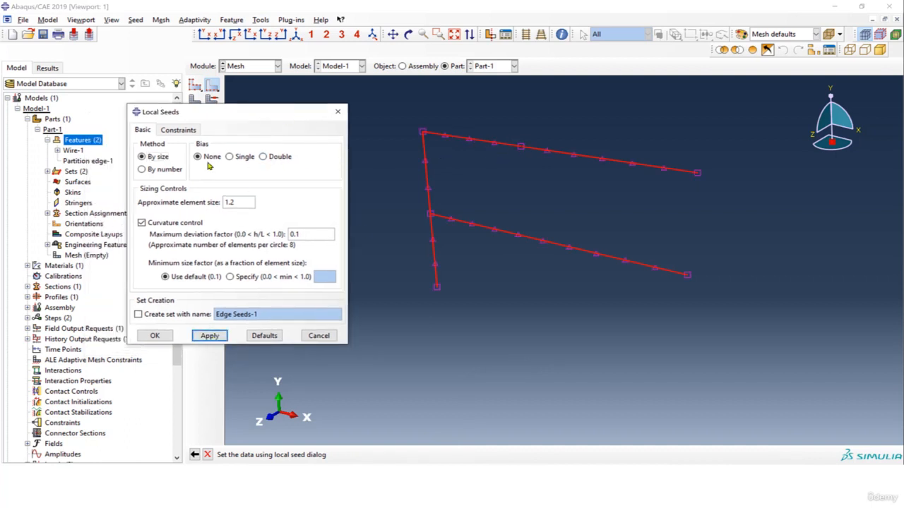
double_click(236, 202)
text(0.5)
click(216, 338)
click(154, 336)
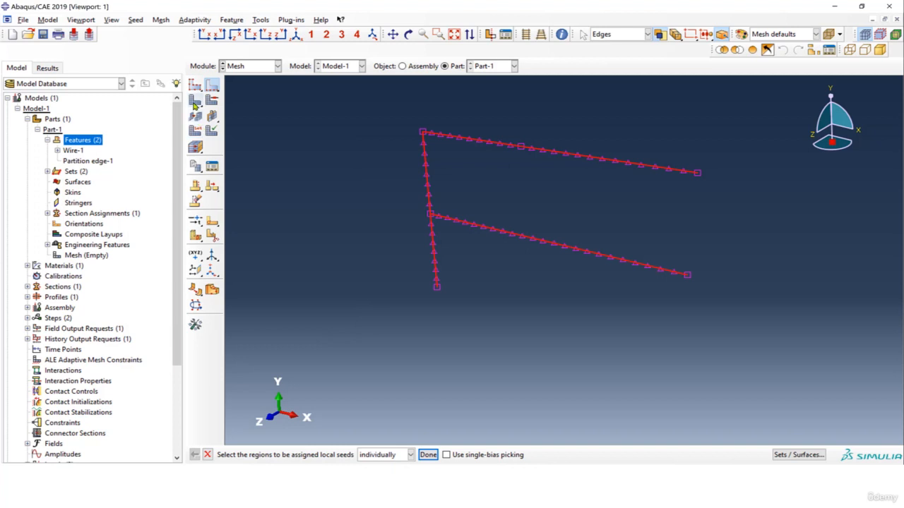
click(195, 101)
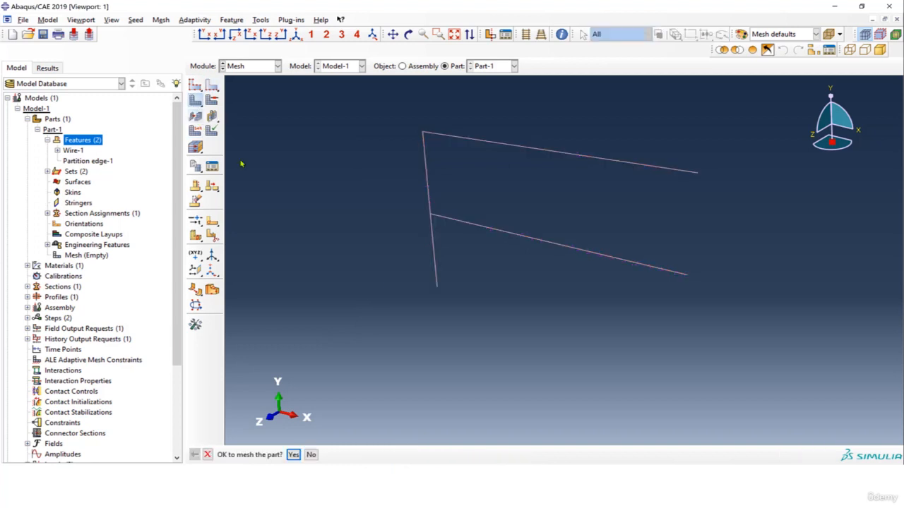
click(293, 454)
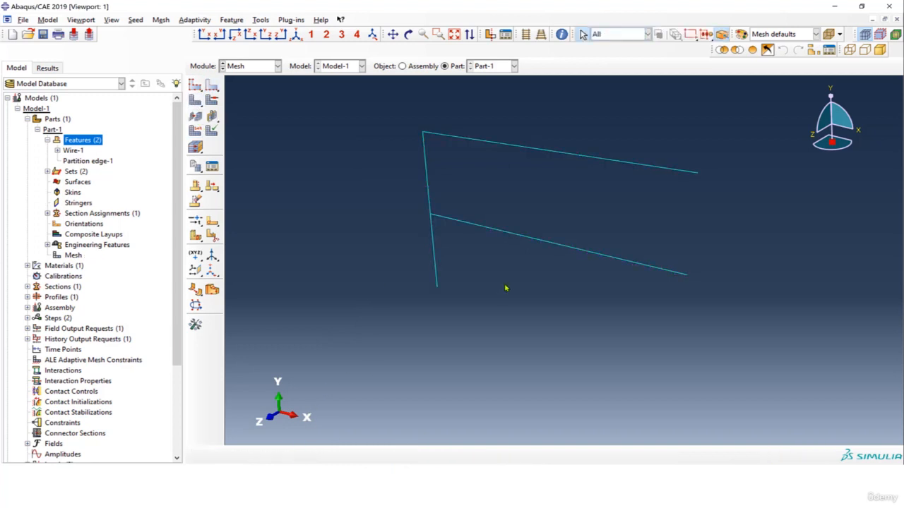
Switch to the Job module and create a full analysis job named Bracket-2D-wire from Model-1 with default settings
click(277, 66)
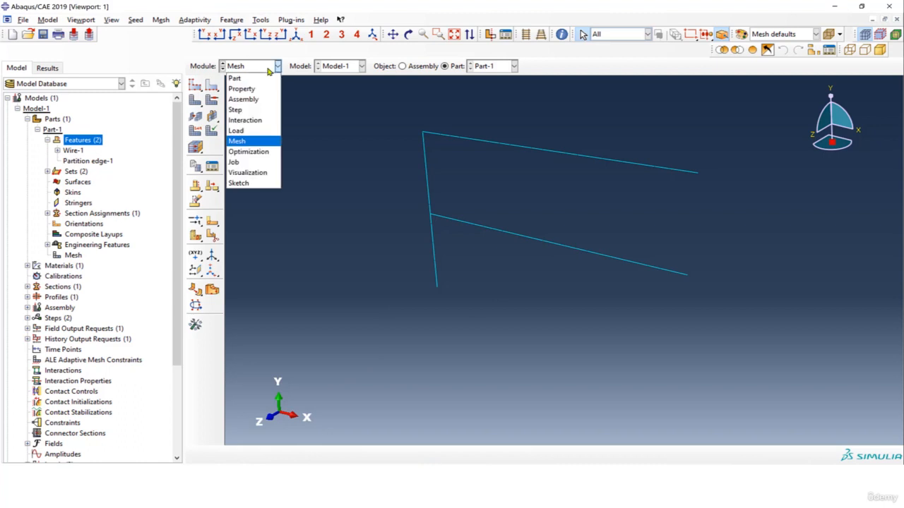
click(243, 157)
click(17, 109)
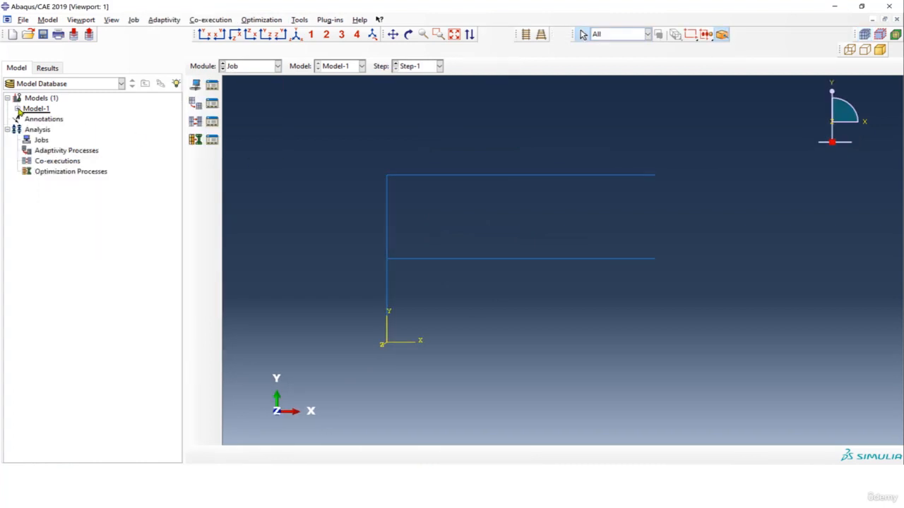
click(41, 142)
right_click(41, 141)
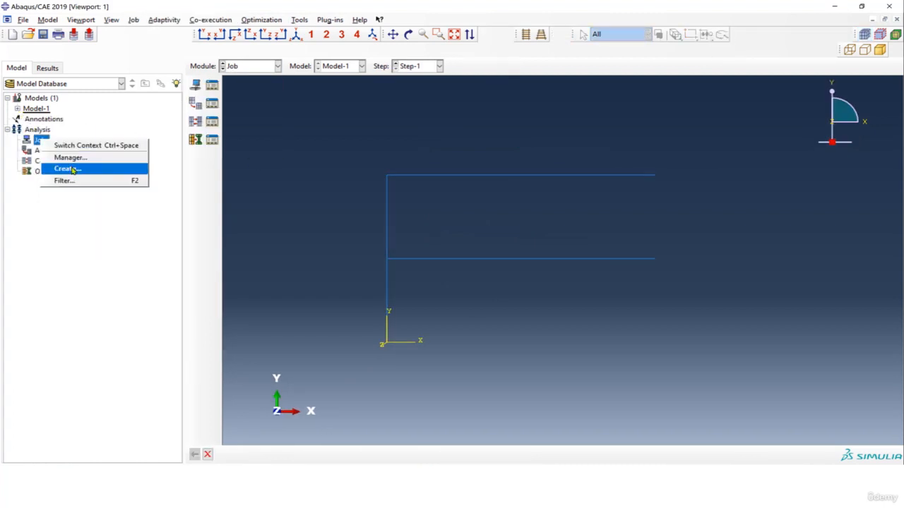
click(70, 169)
text(Bracket-)
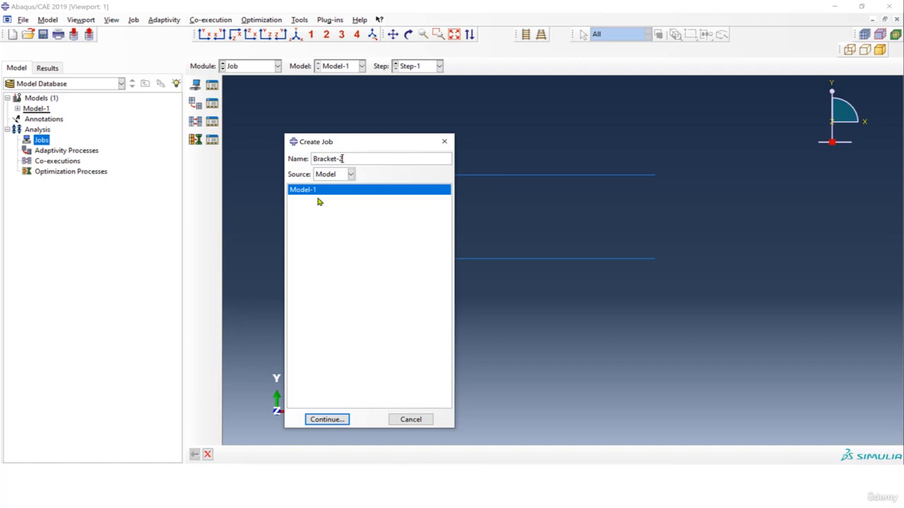
text(2D-wire)
click(333, 420)
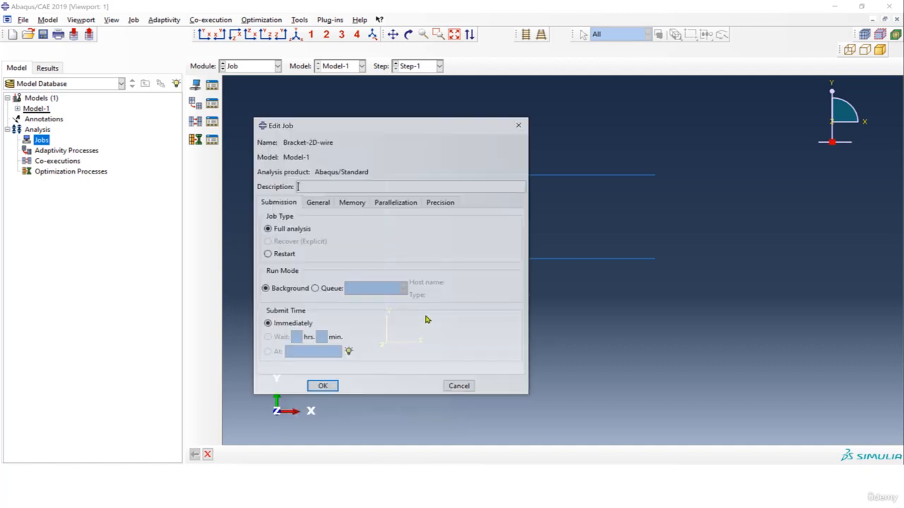
click(322, 386)
Submit the Bracket-2D-wire job for analysis
click(18, 141)
right_click(39, 151)
click(158, 235)
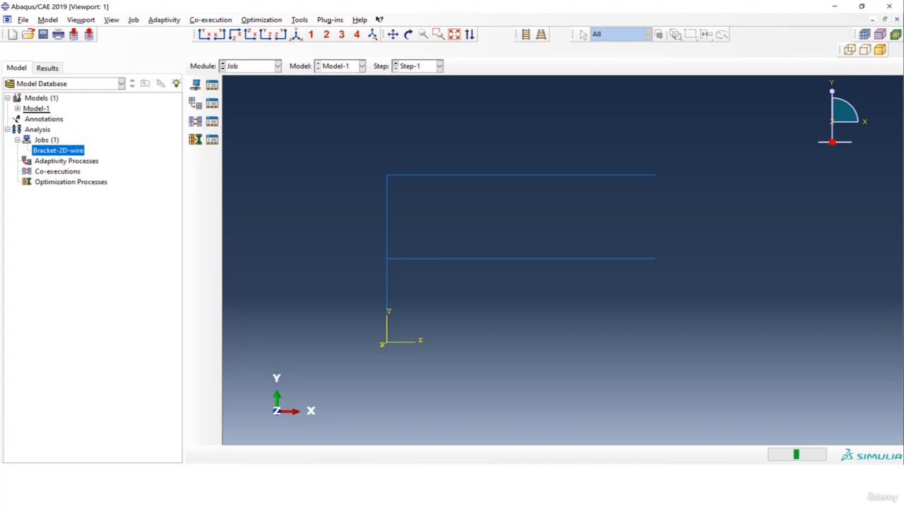
Monitor the Bracket-2D-wire job, enlarging the monitor window and its increment table to follow the progress
right_click(72, 154)
click(104, 260)
drag(205, 81, 499, 87)
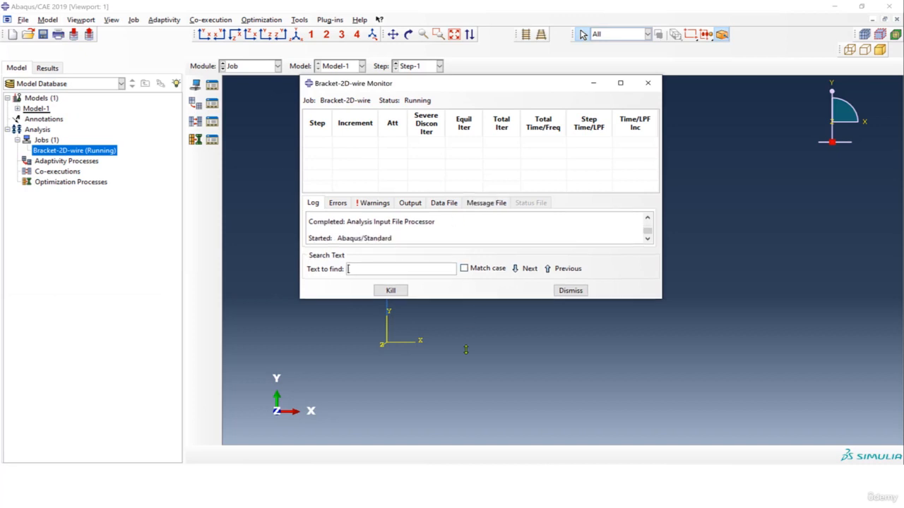
drag(467, 345, 467, 367)
drag(472, 194, 425, 184)
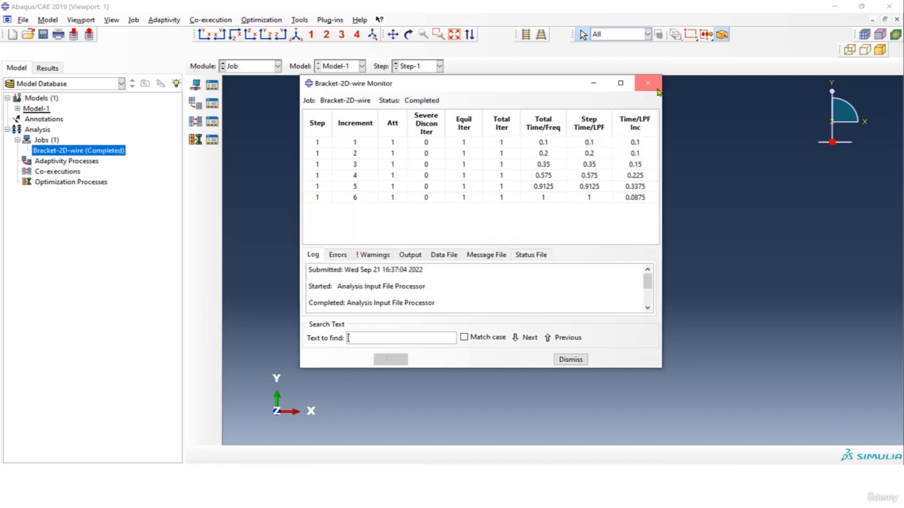
Open the results of the completed Bracket-2D-wire job and plot displacement magnitude U as contours on the deformed shape
click(648, 83)
right_click(101, 154)
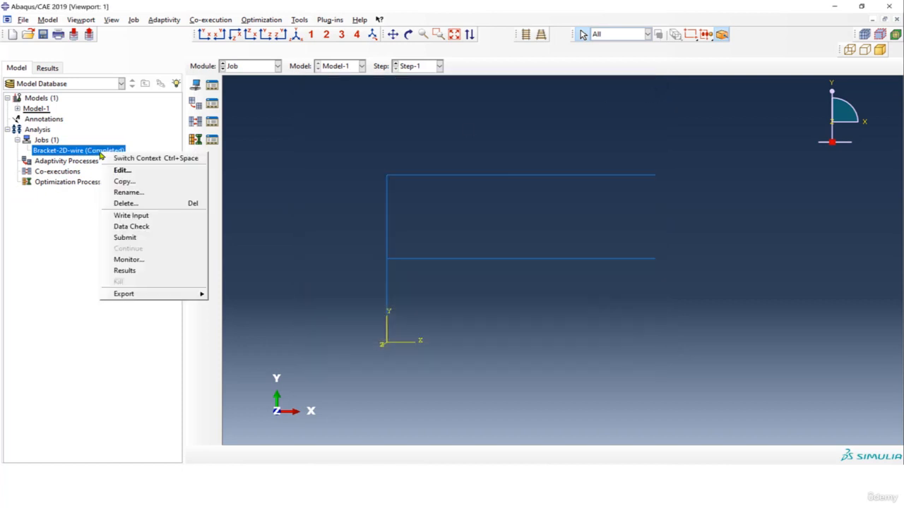
click(152, 270)
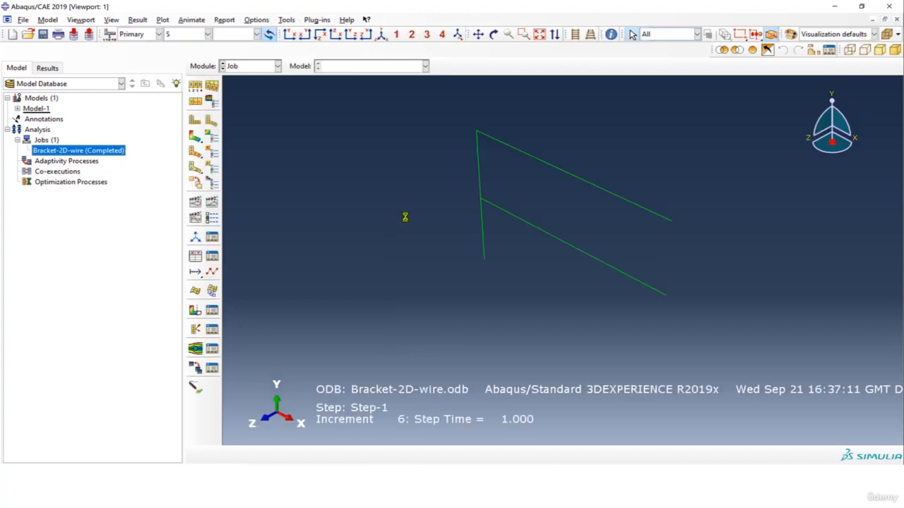
click(195, 138)
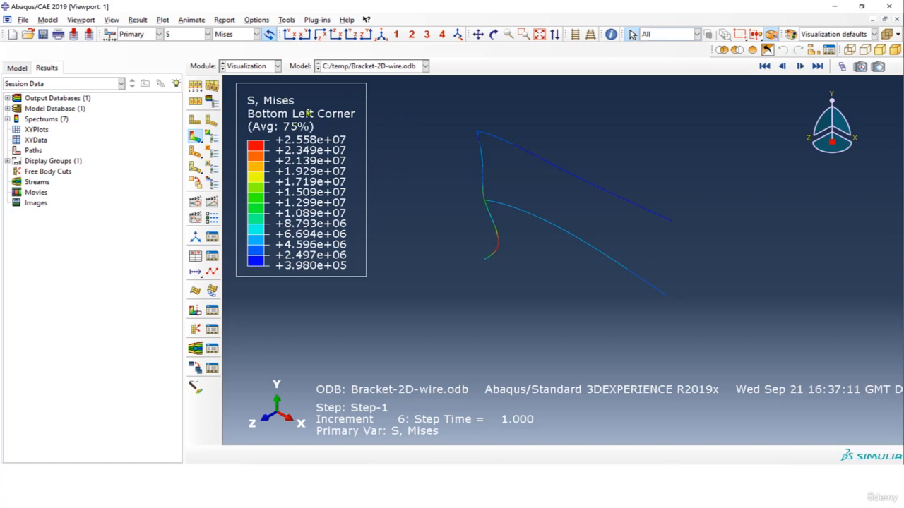
click(202, 35)
click(192, 178)
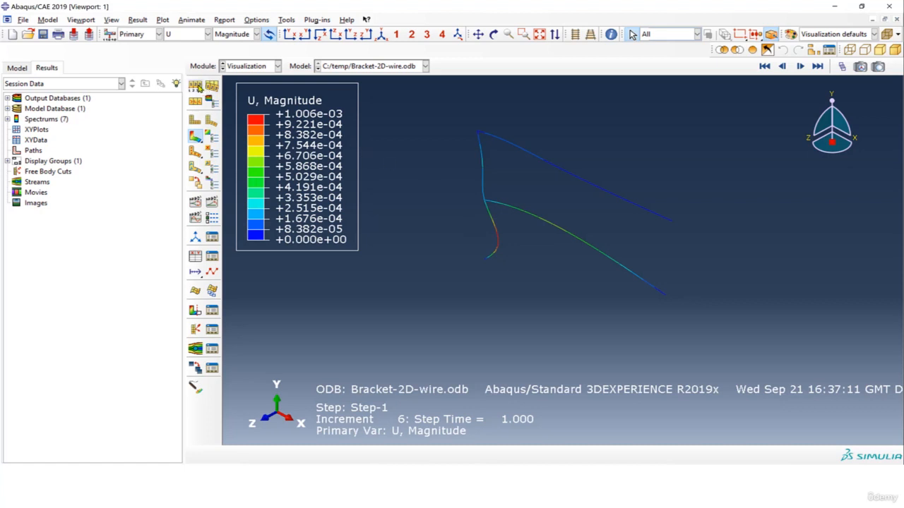
Apply a uniform deformation scale factor of 1 to the displacement plot in the common plot options
click(195, 85)
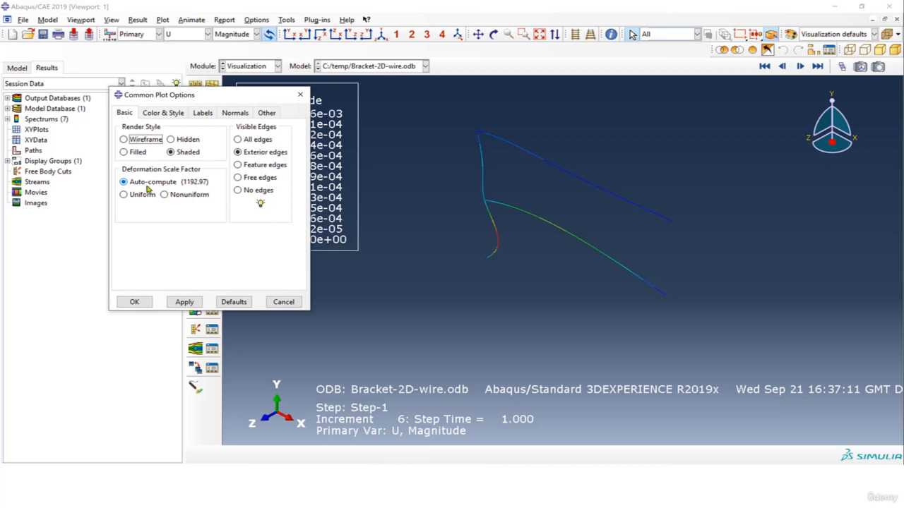
drag(187, 97, 293, 108)
click(254, 207)
double_click(262, 222)
text(1)
click(290, 315)
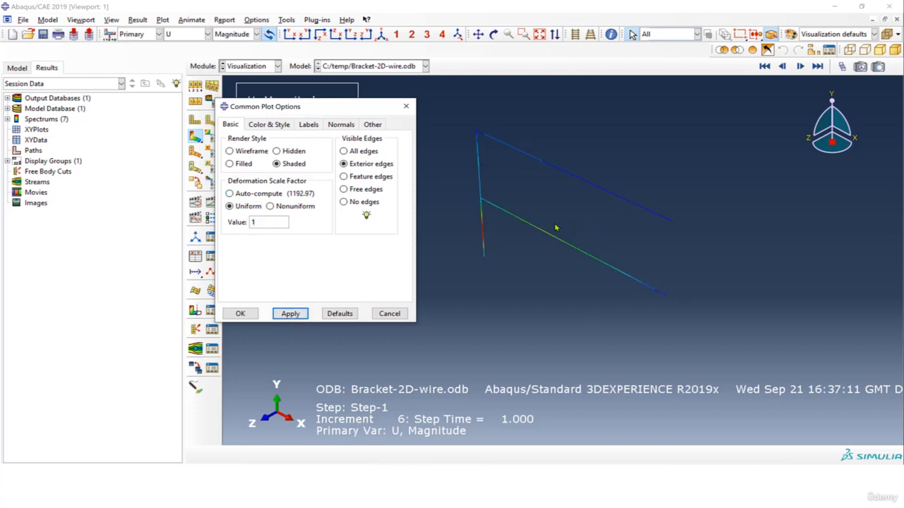
click(251, 196)
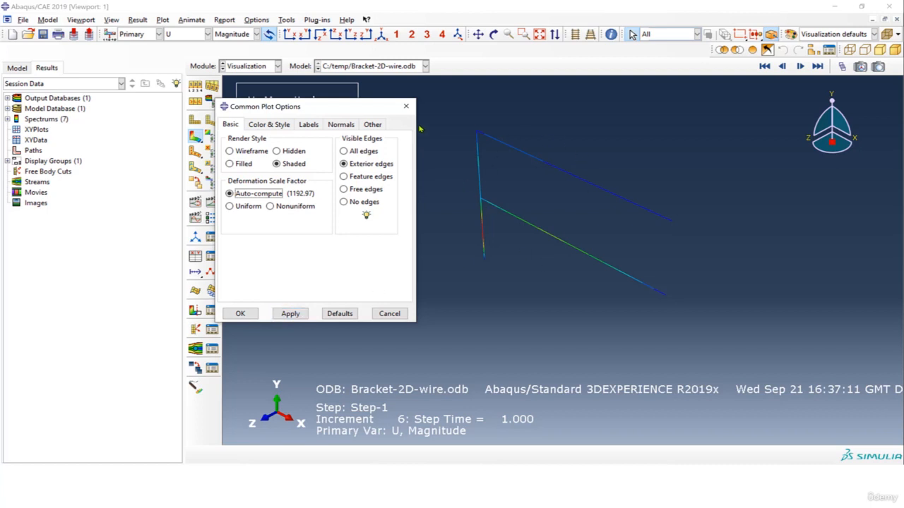
click(406, 106)
Render the beam profiles in the ODB display options with a scale factor of 1
click(111, 20)
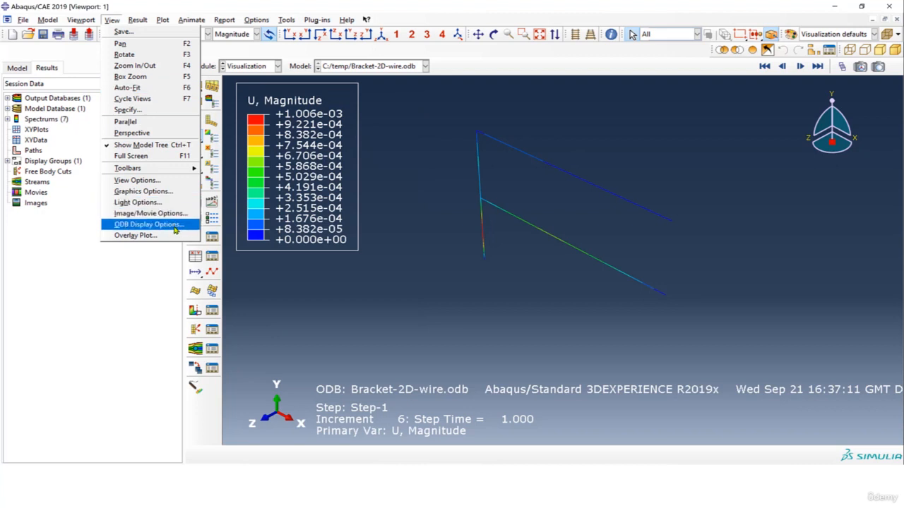
click(141, 225)
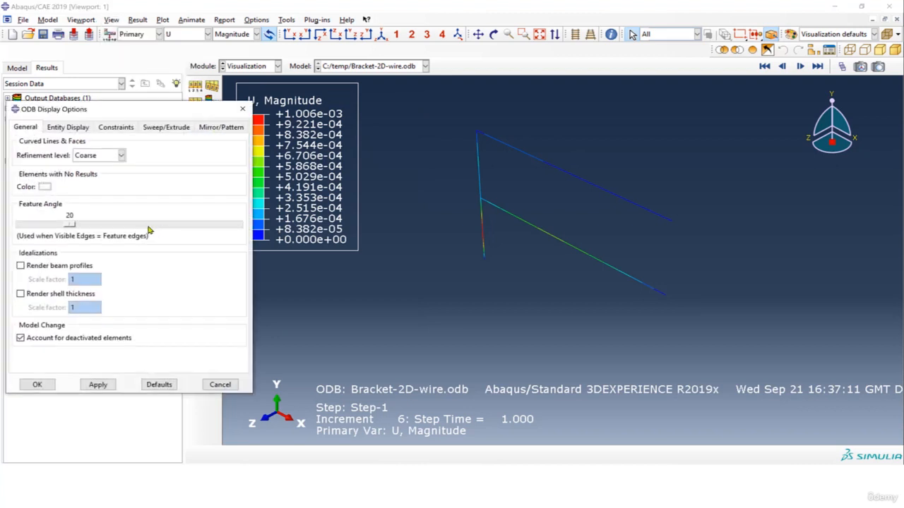
click(46, 267)
click(99, 385)
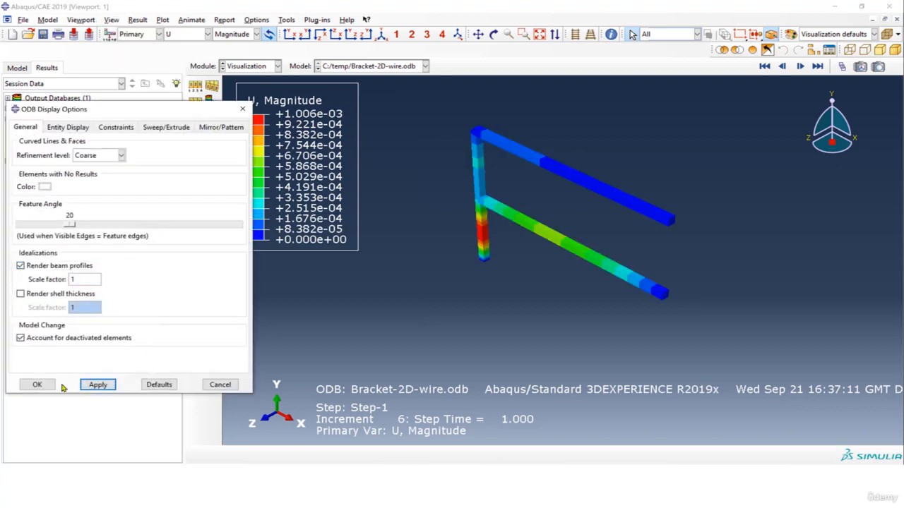
click(38, 385)
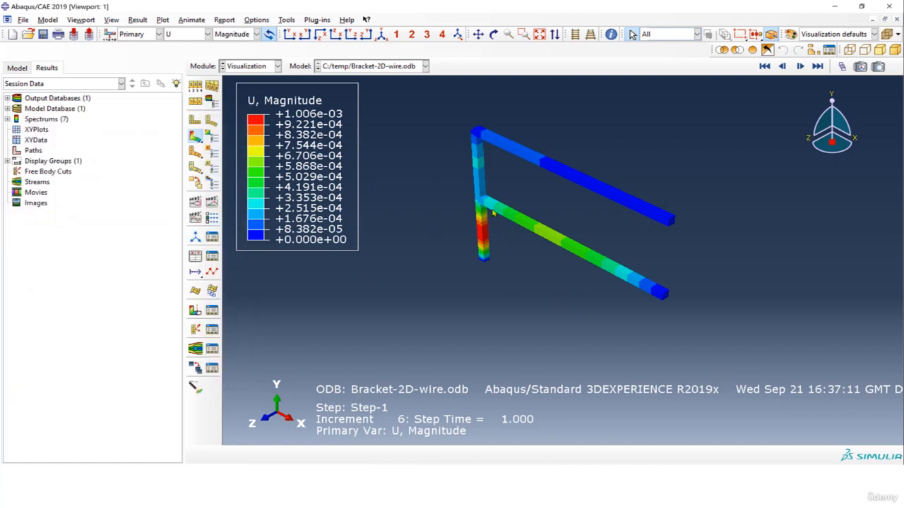